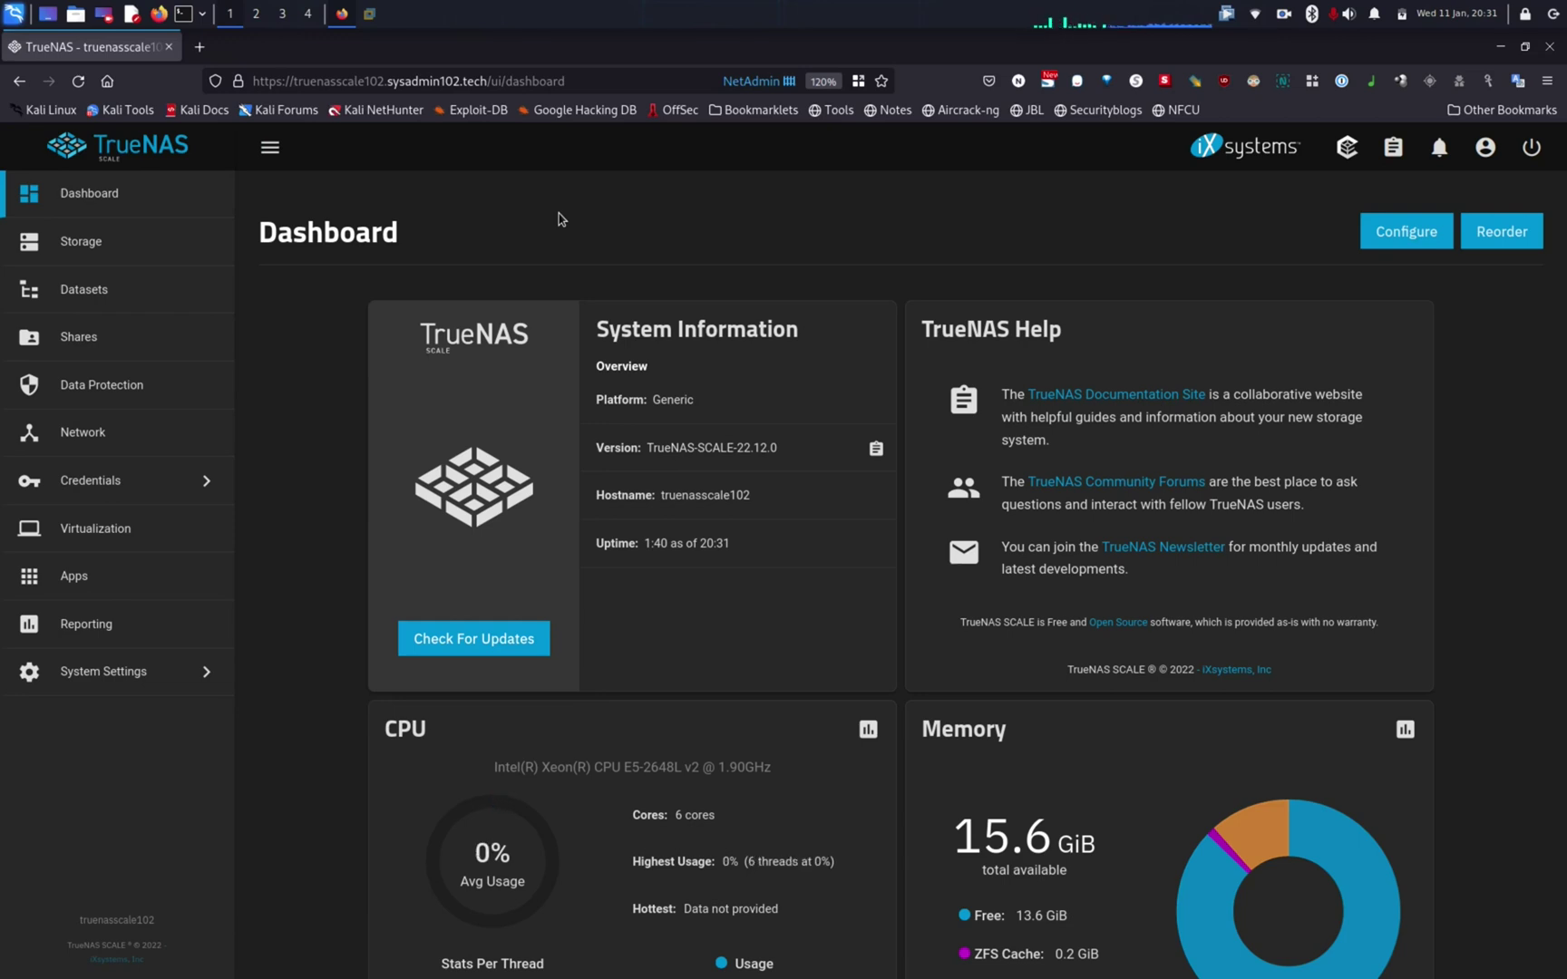
# Step: Open the Datasets page to show pool tank2 and its sysadmin102_shared dataset
pyautogui.click(126, 310)
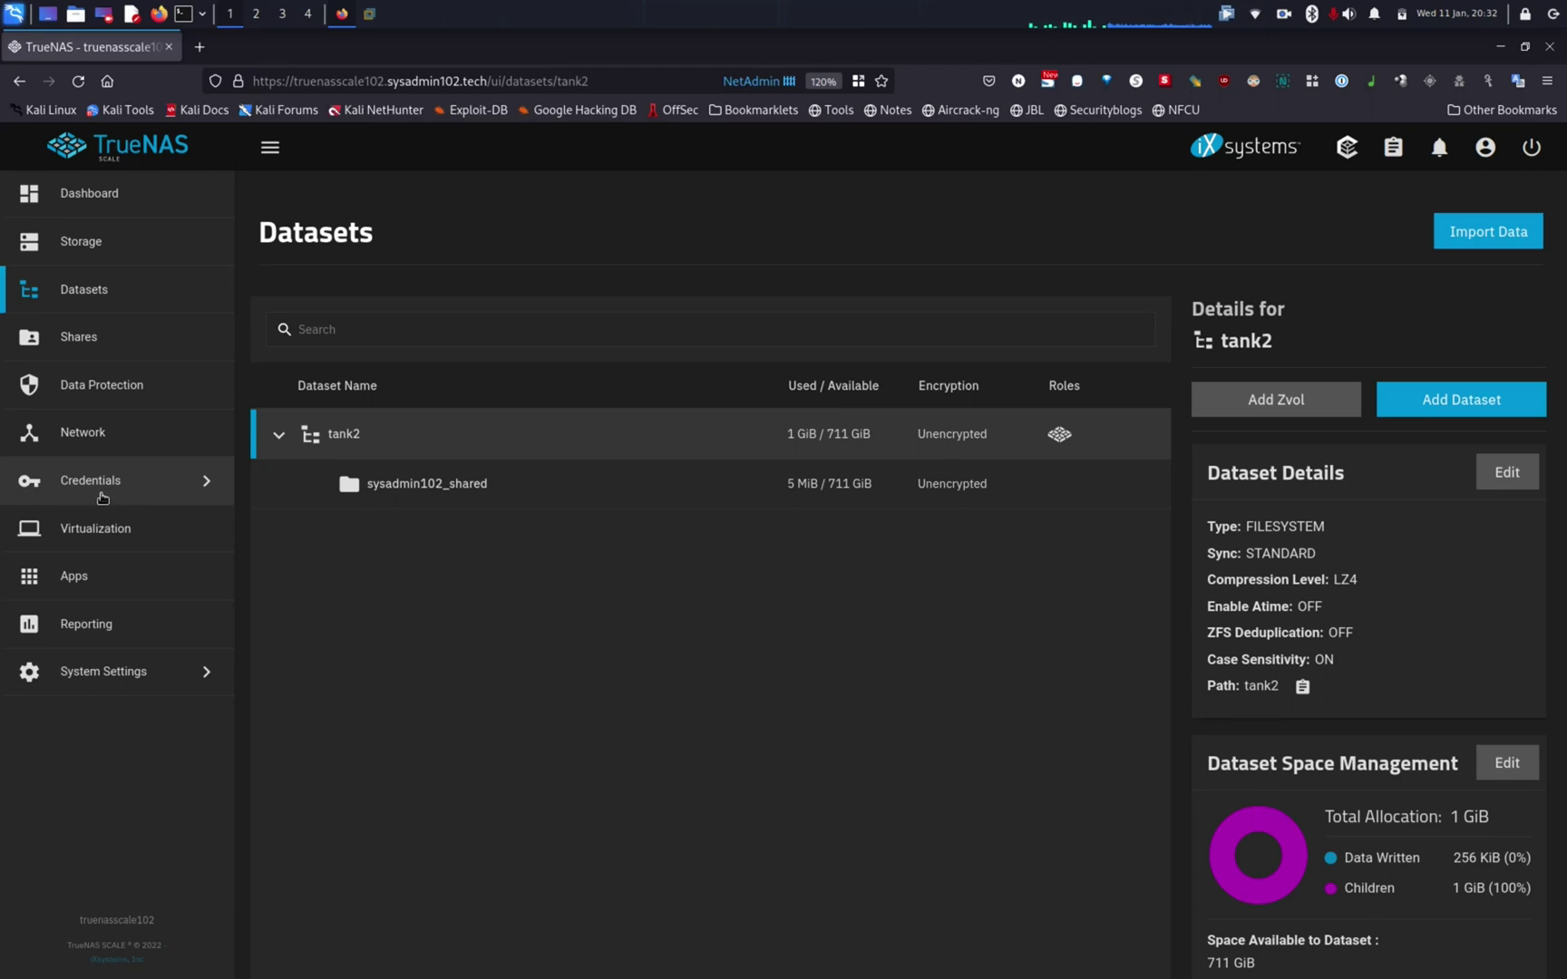
# Step: Open the Add User form under Credentials > Local Users
pyautogui.click(103, 492)
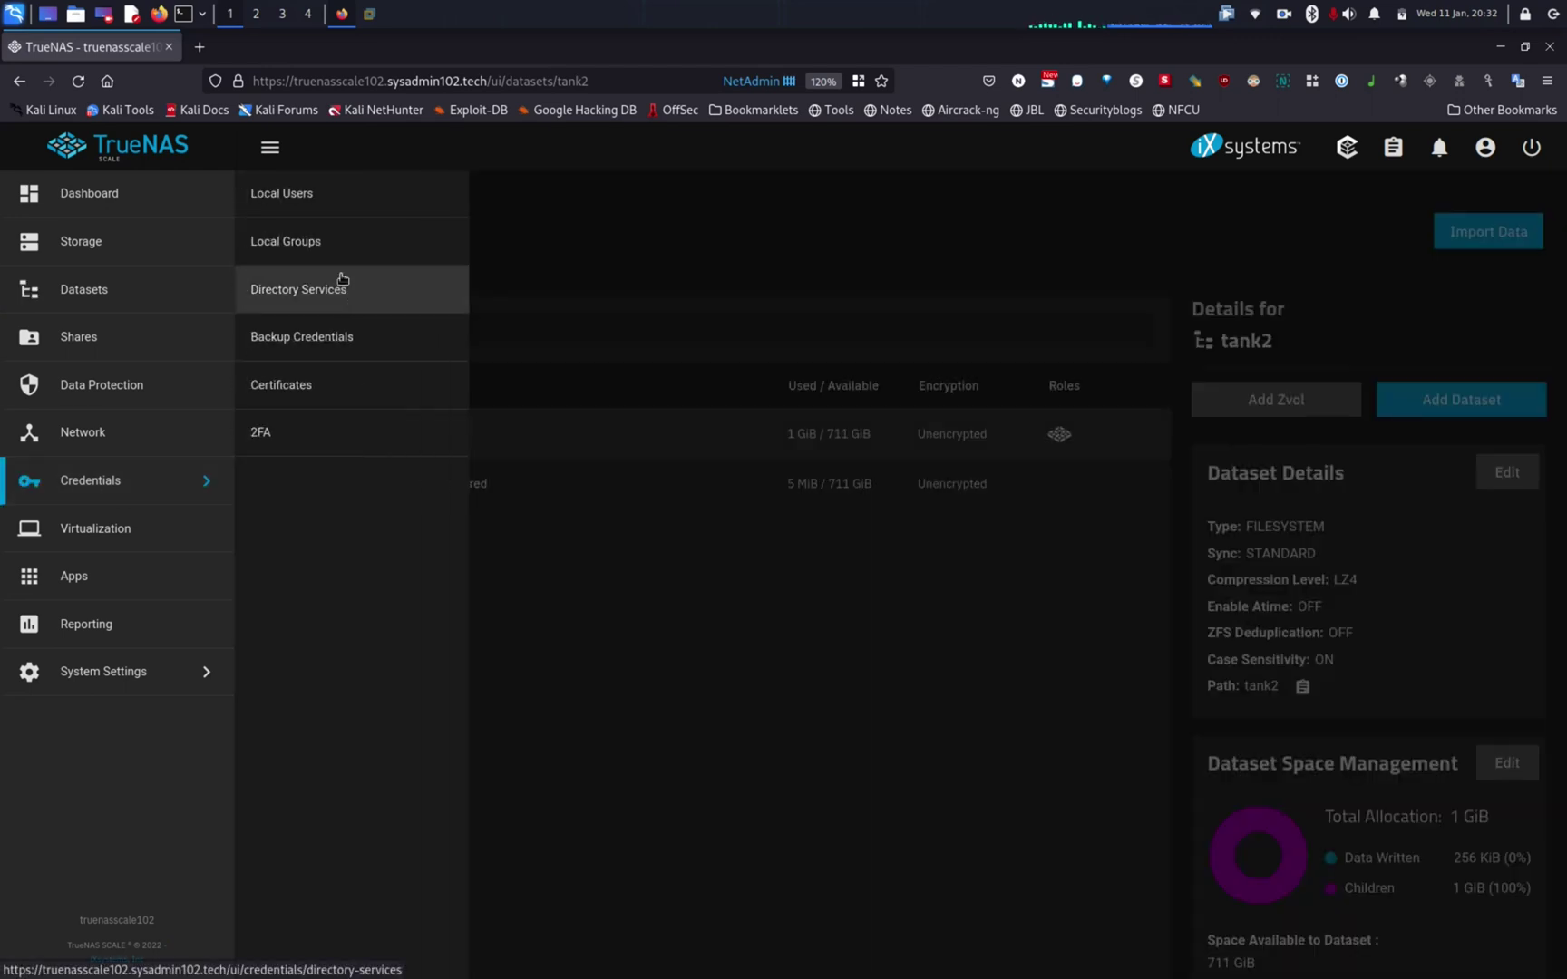
pyautogui.click(301, 198)
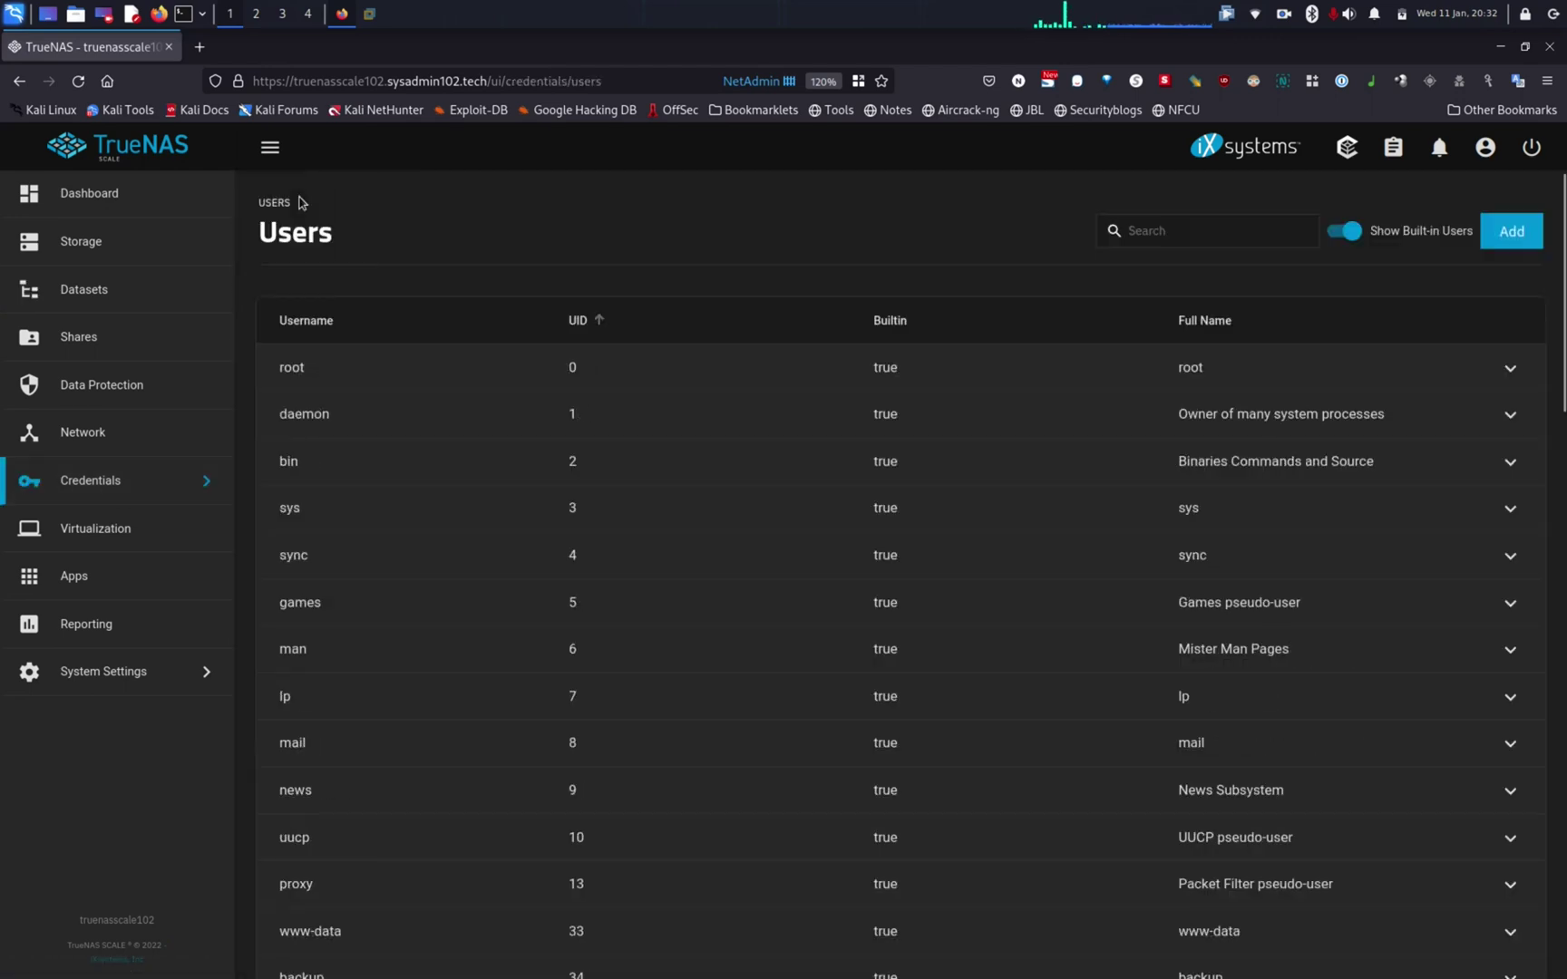
pyautogui.click(1522, 240)
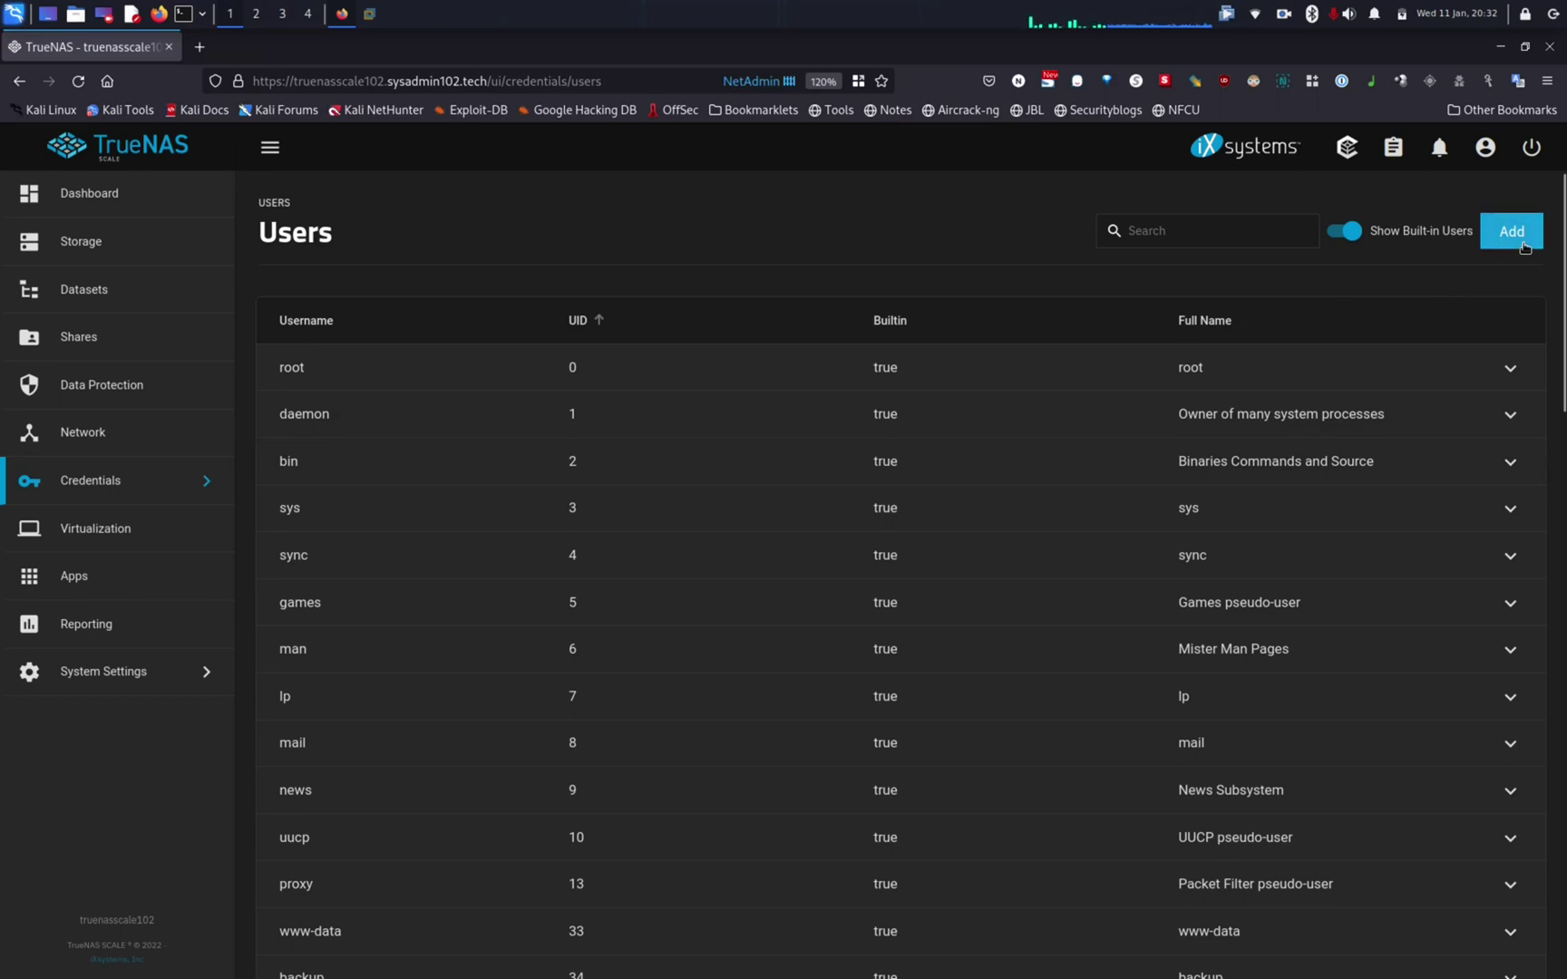
# Step: Enter full name sysadmin102 and the account password, then move to password confirmation
pyautogui.click(852, 356)
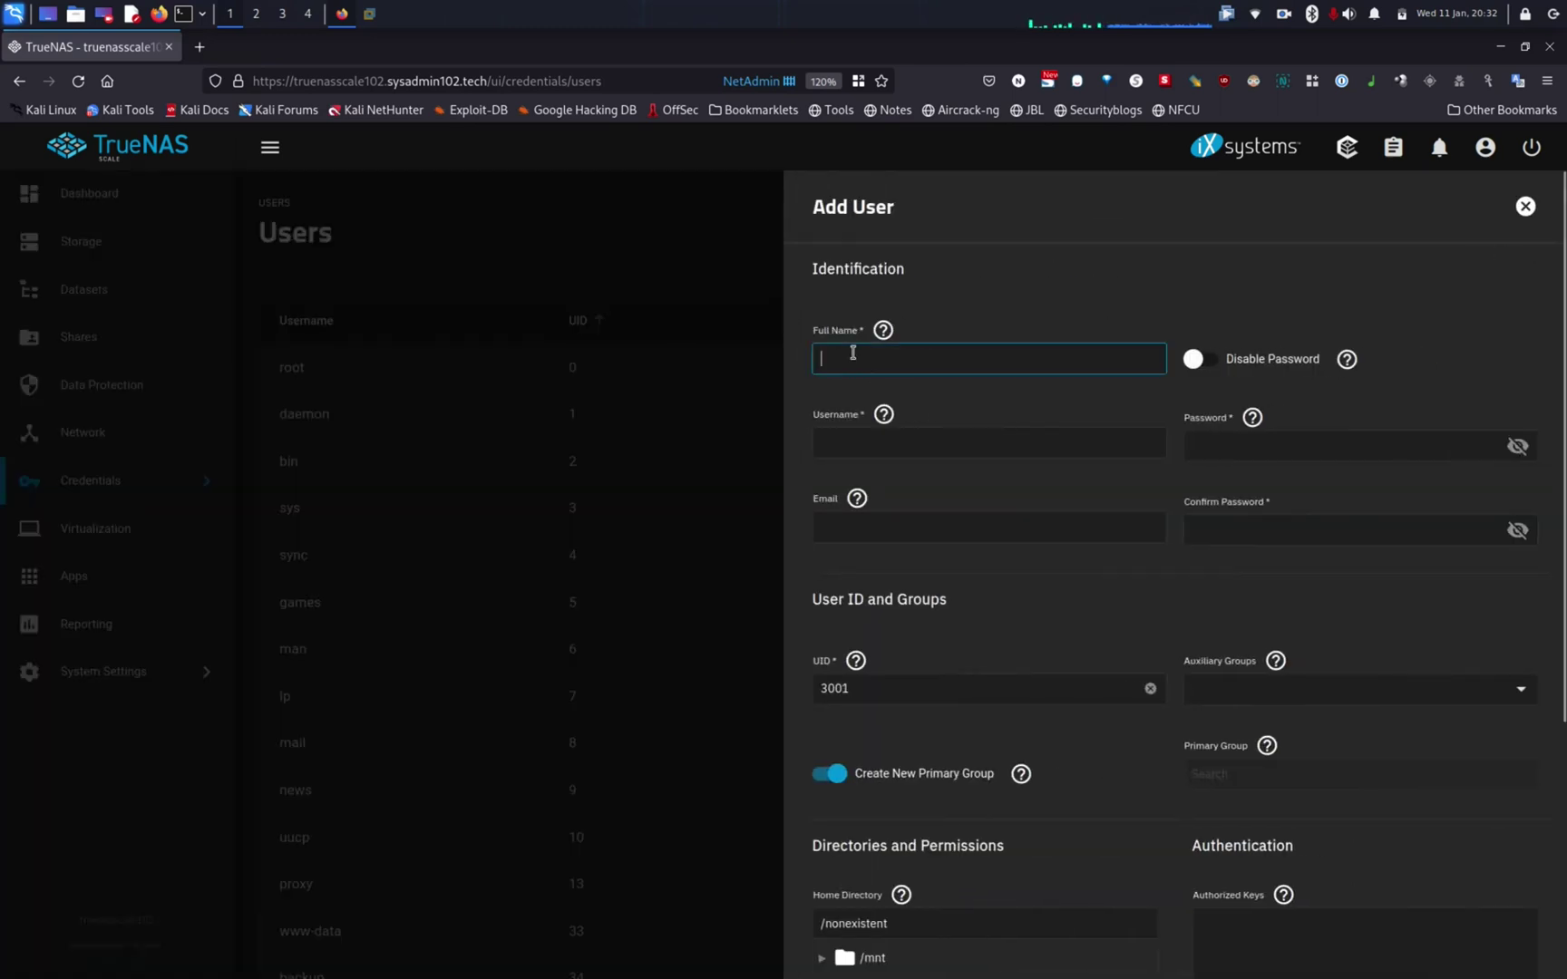
pyautogui.write('sysadmin102')
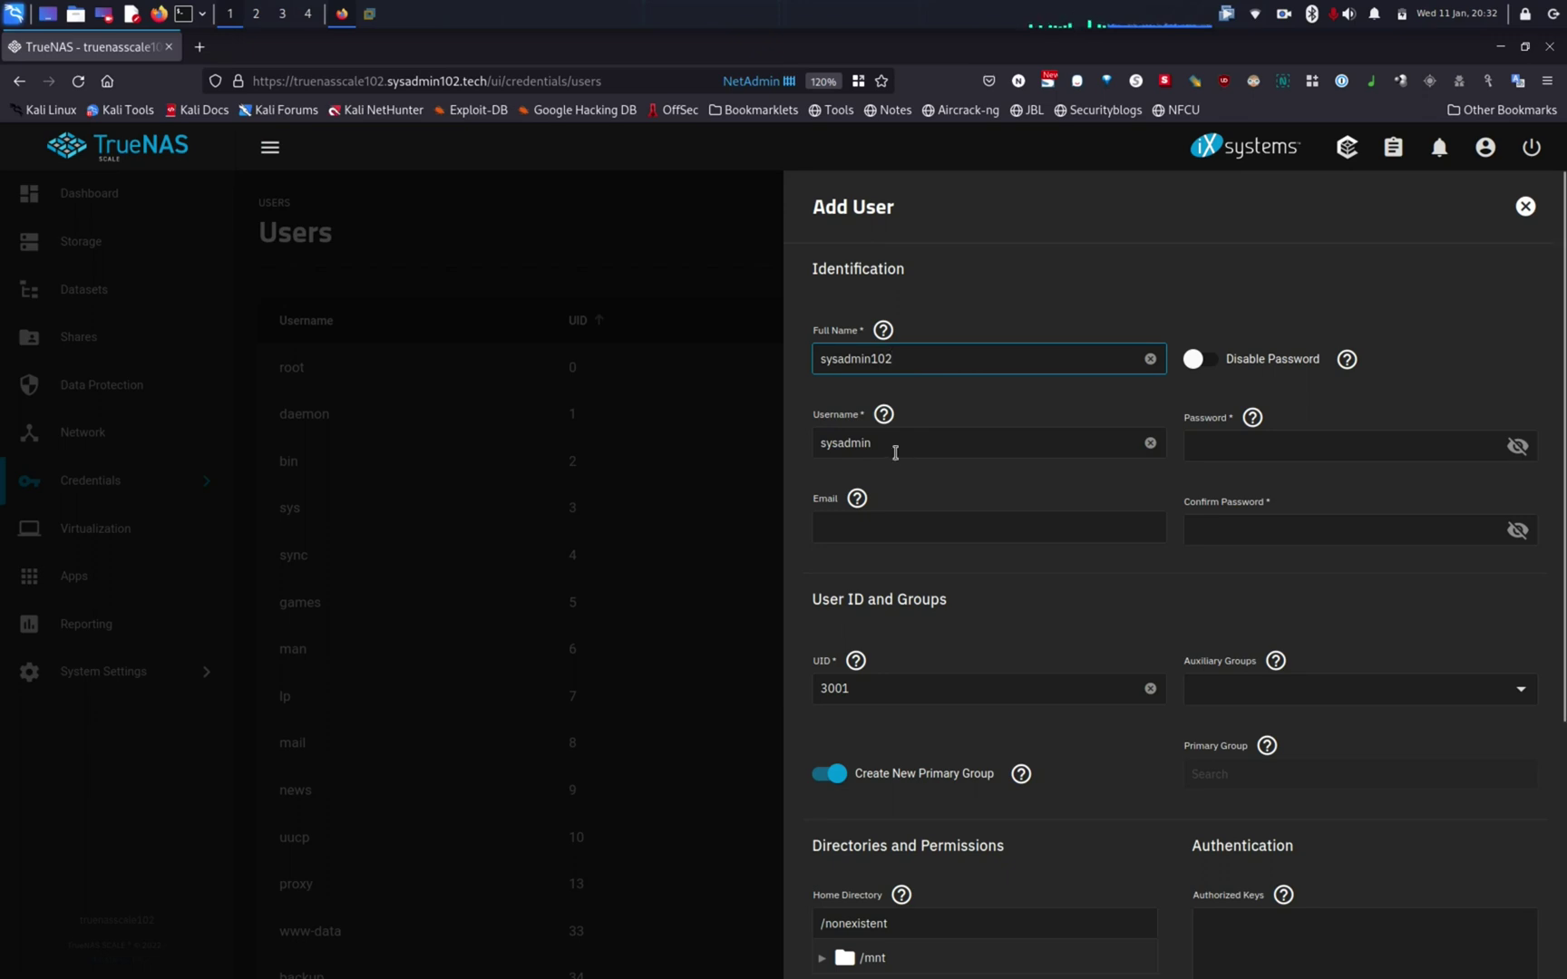
pyautogui.click(1197, 449)
pyautogui.write('****')
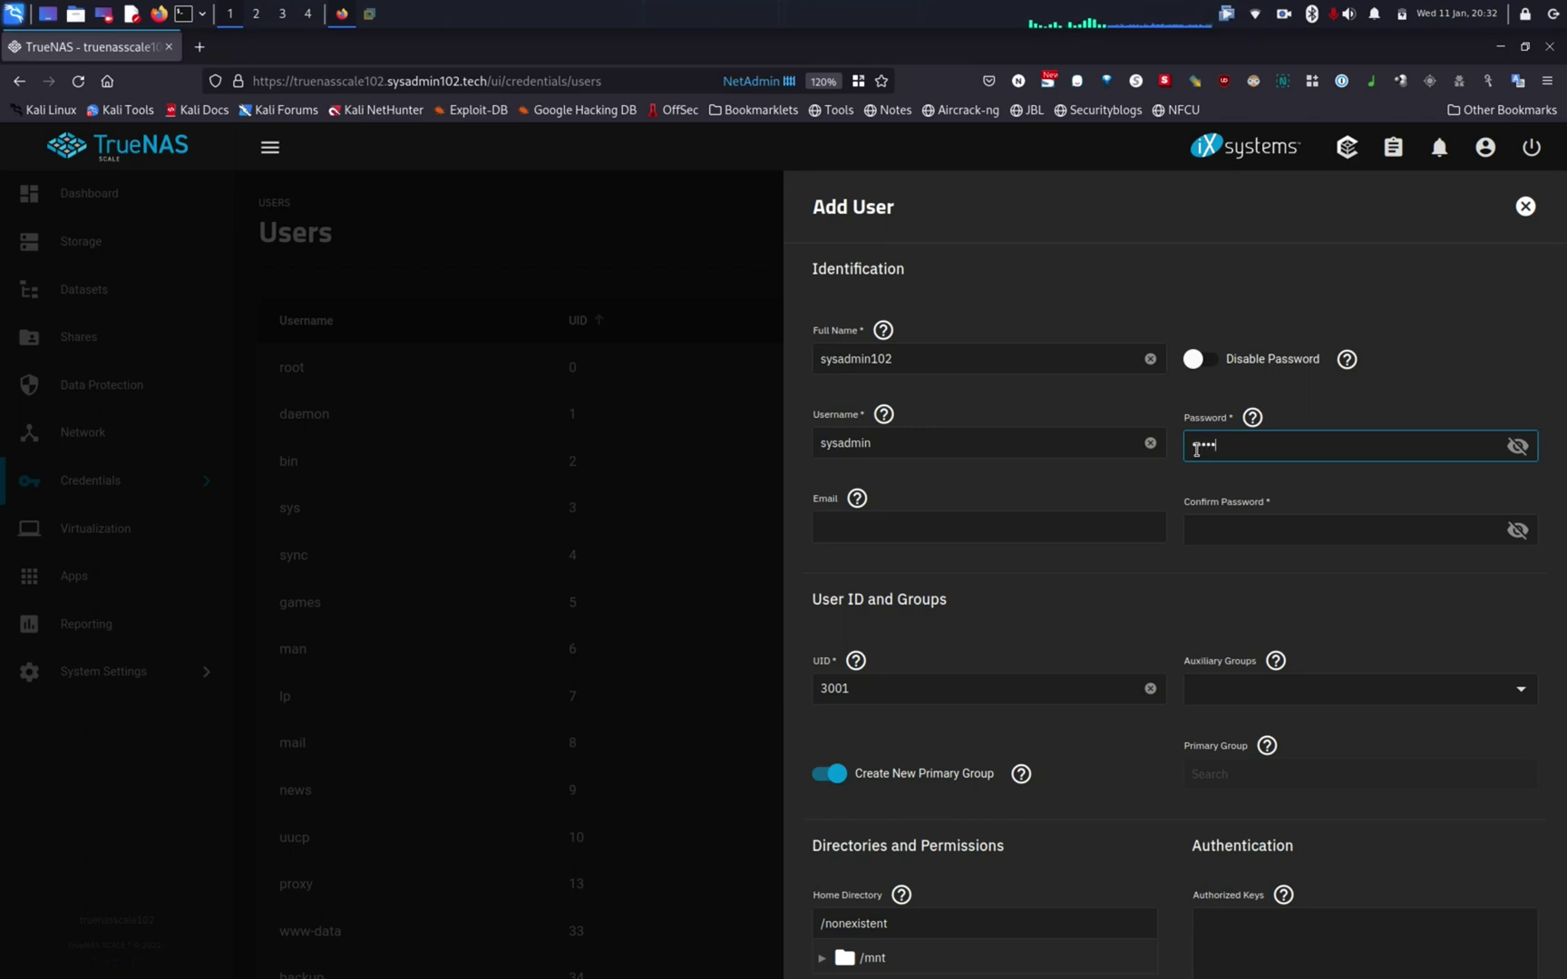
pyautogui.write('*******')
pyautogui.press('Tab')
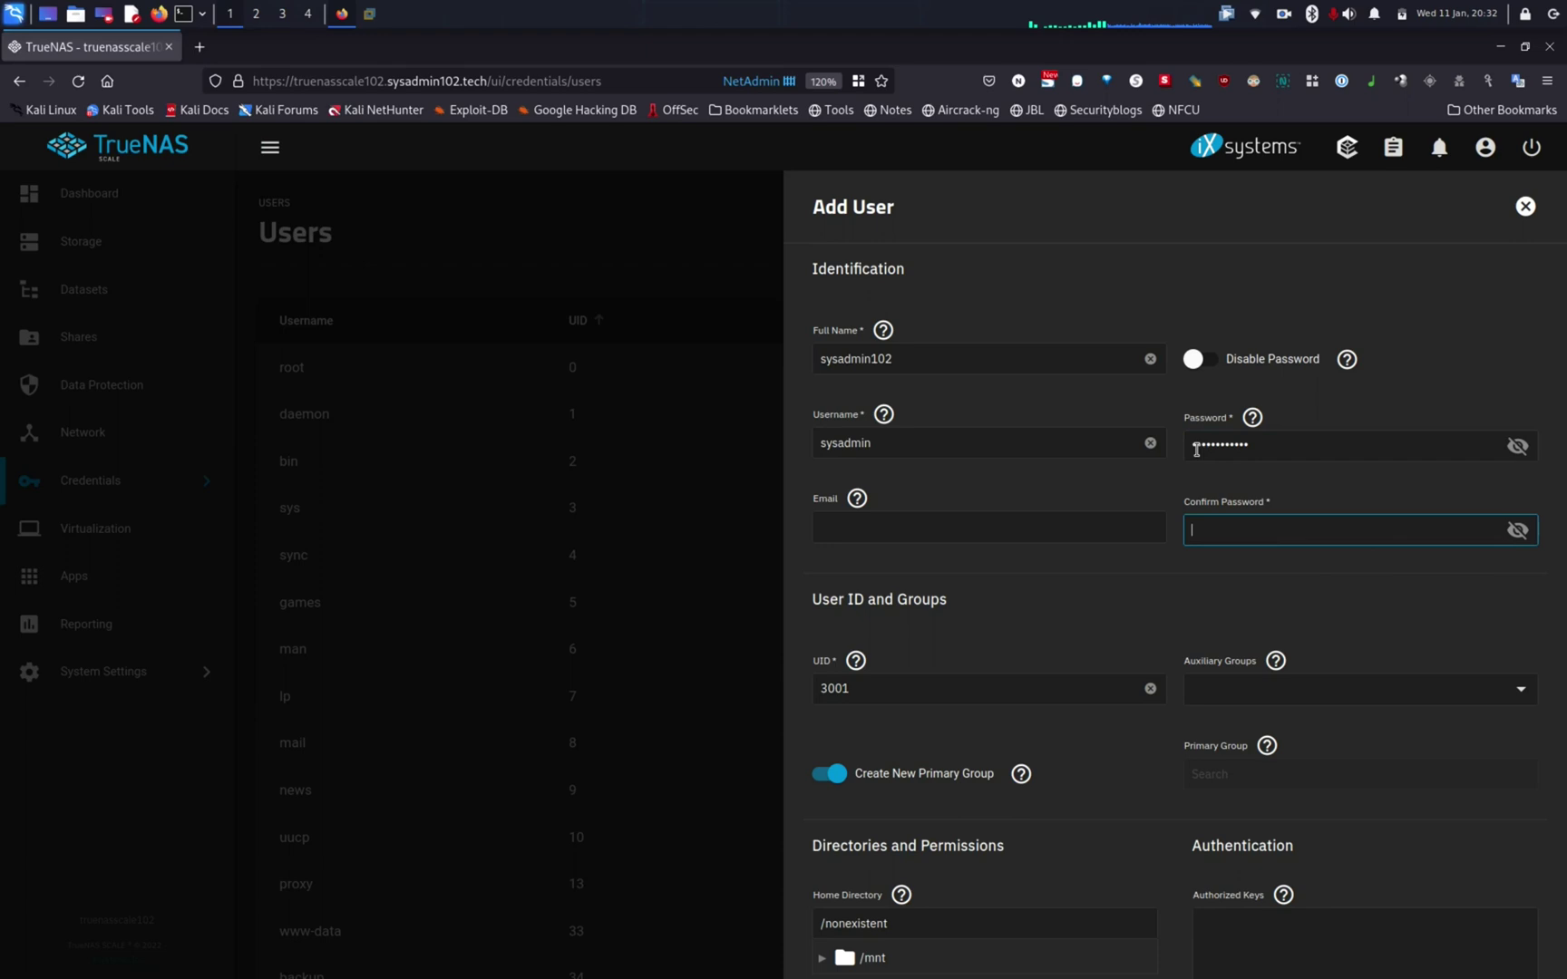
pyautogui.write('***********')
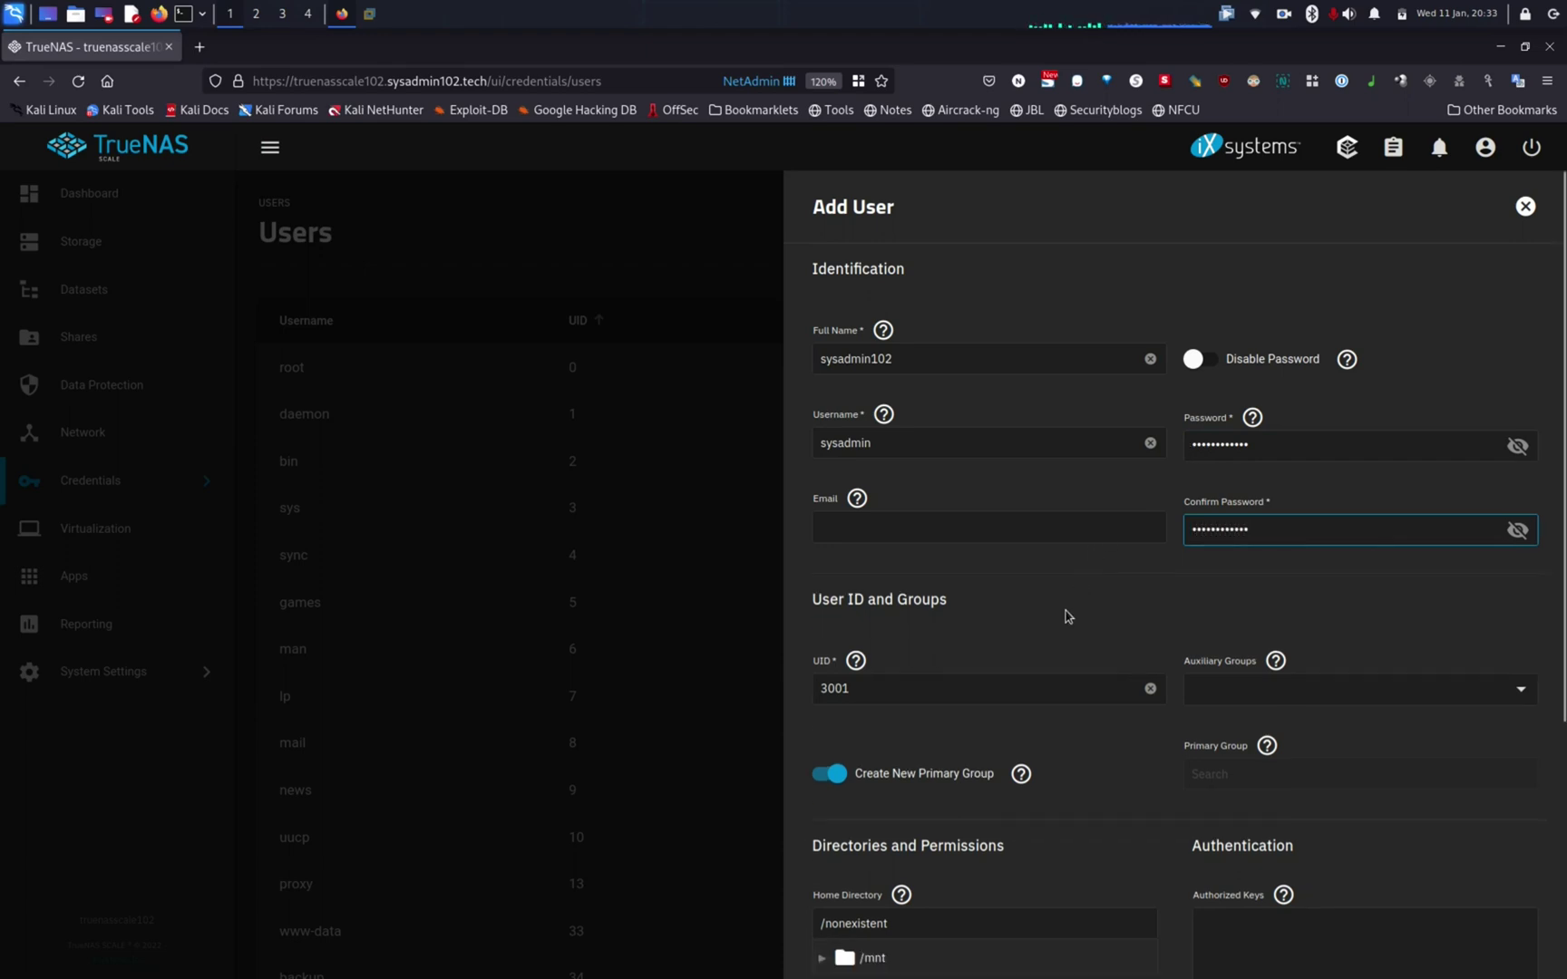
# Step: Turn off Create New Primary Group, choose the existing 'users' group as primary, and save
pyautogui.scroll(-2, 1067, 616)
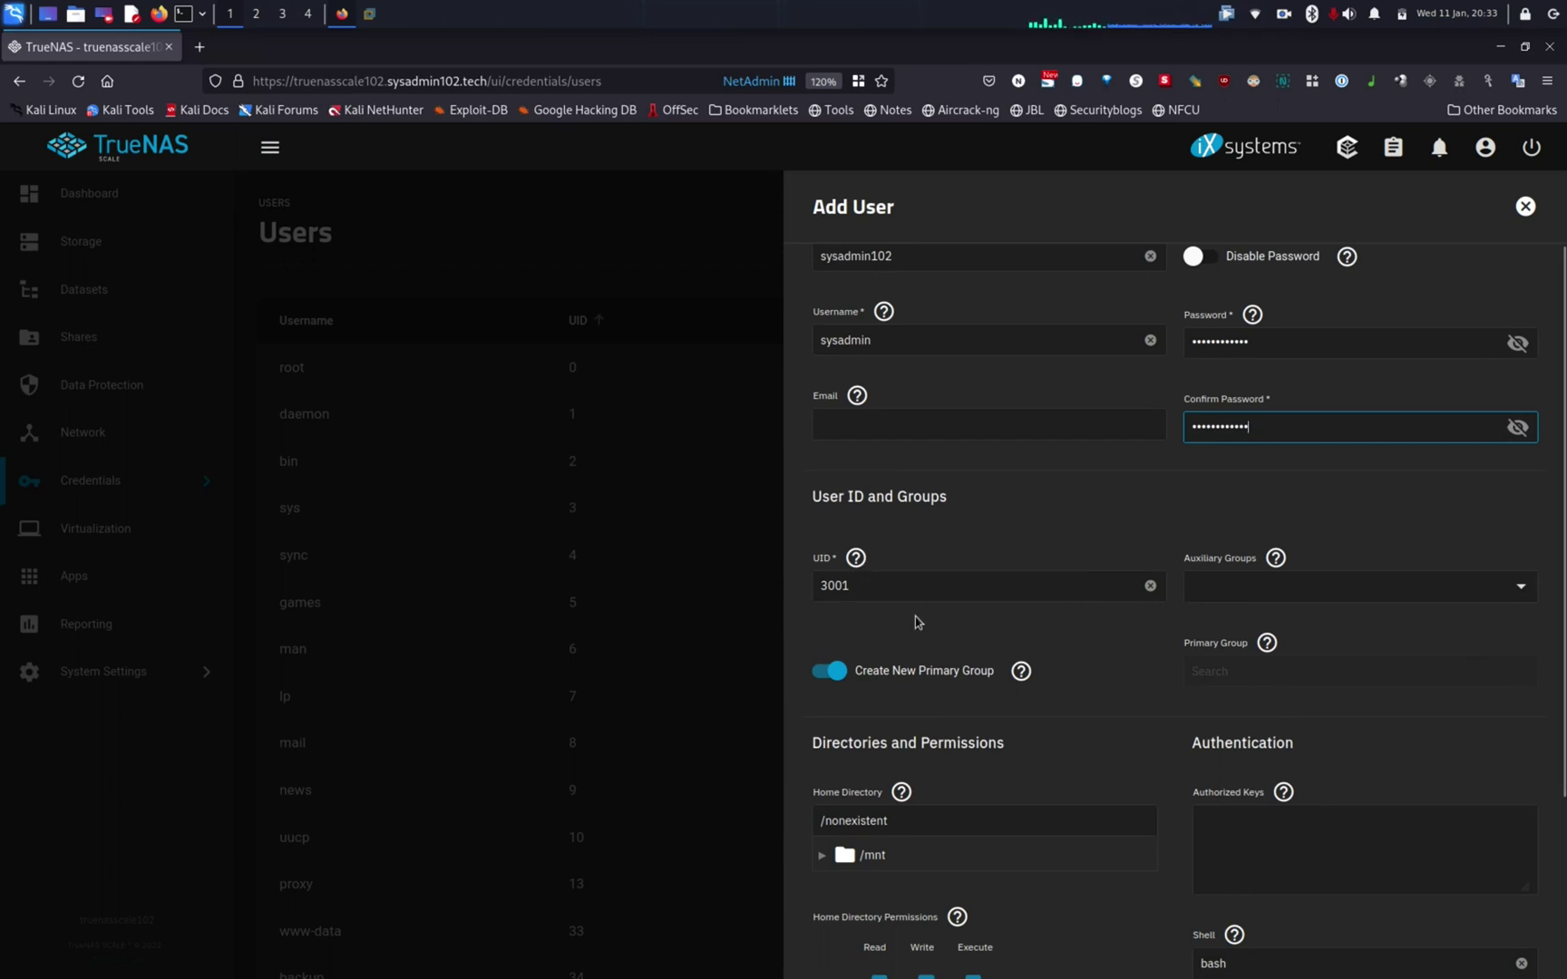
pyautogui.scroll(-2, 916, 622)
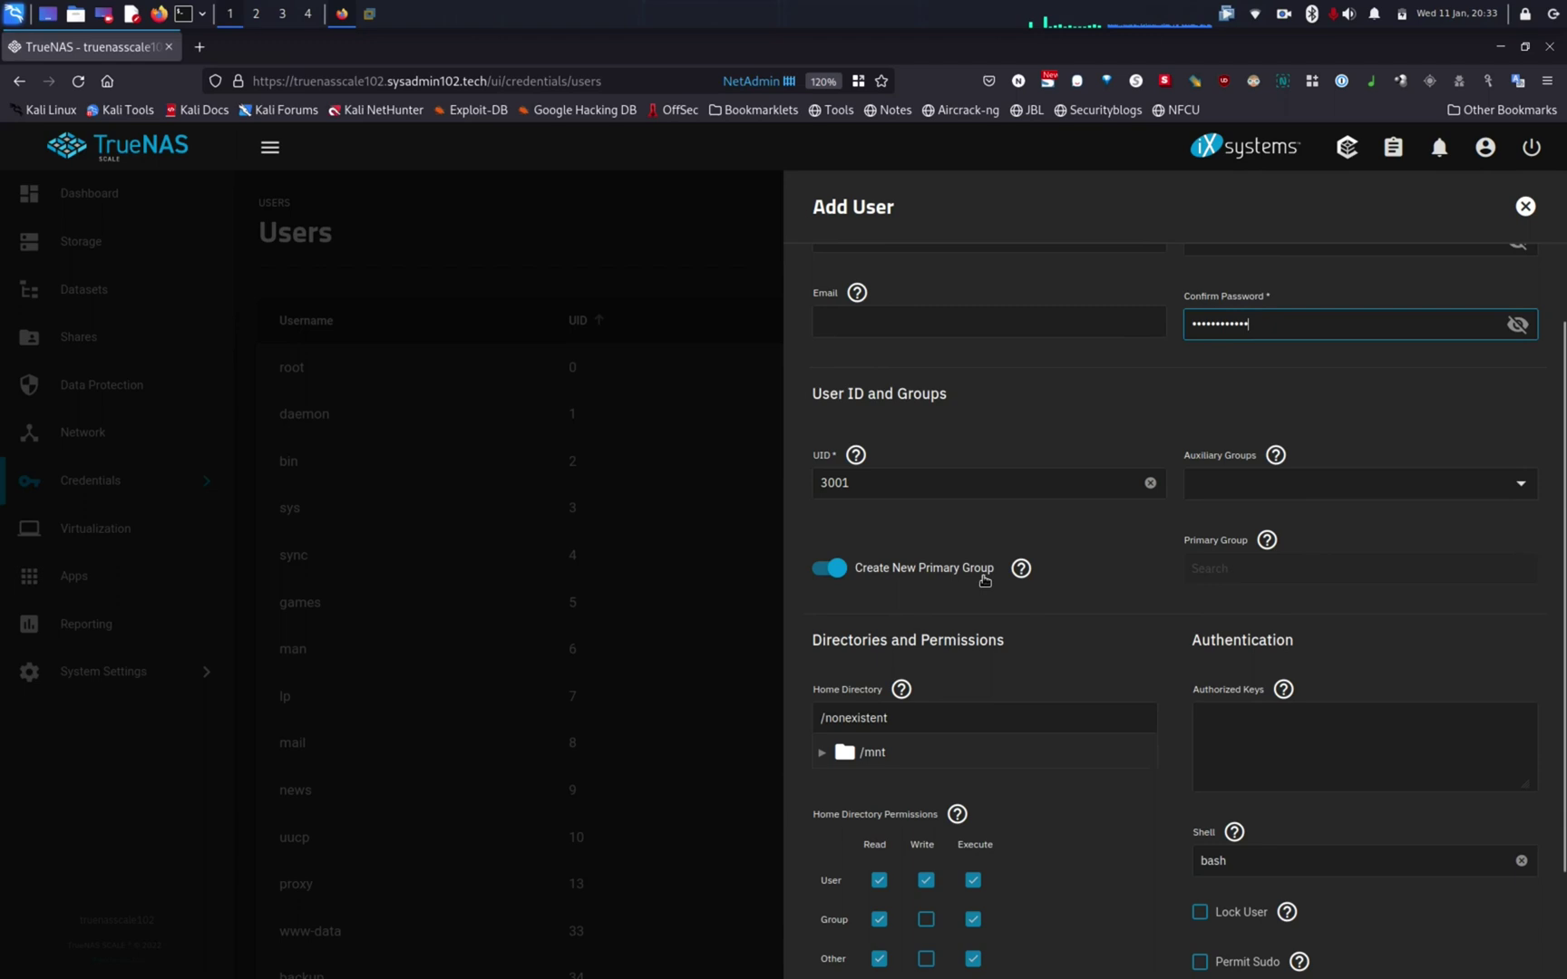
pyautogui.click(826, 570)
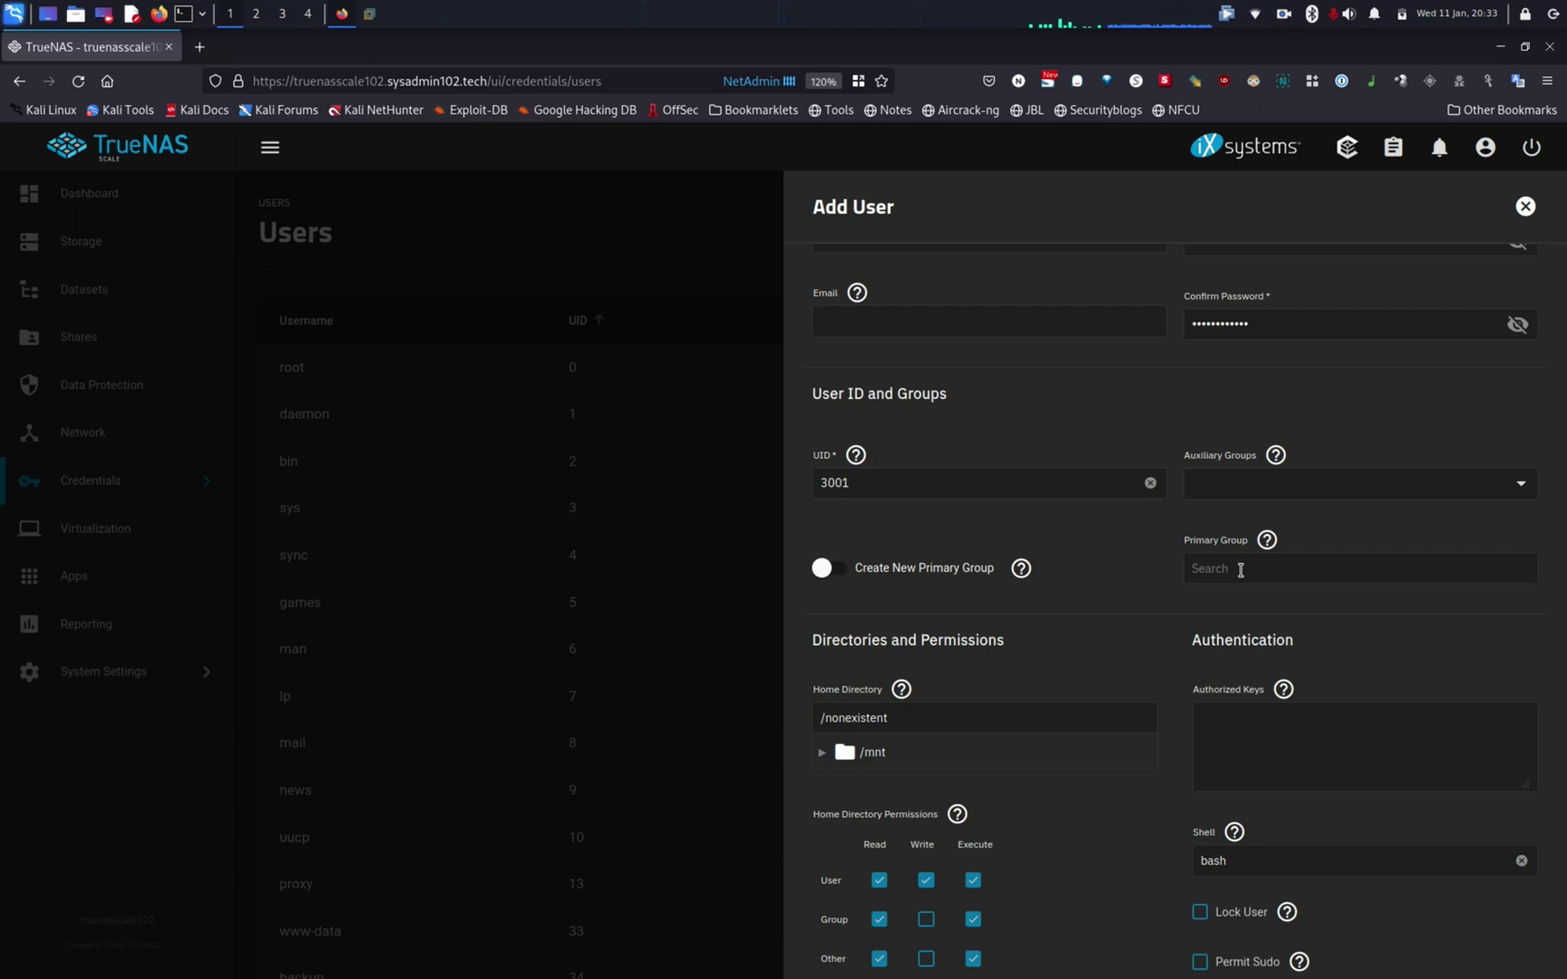
pyautogui.click(1241, 570)
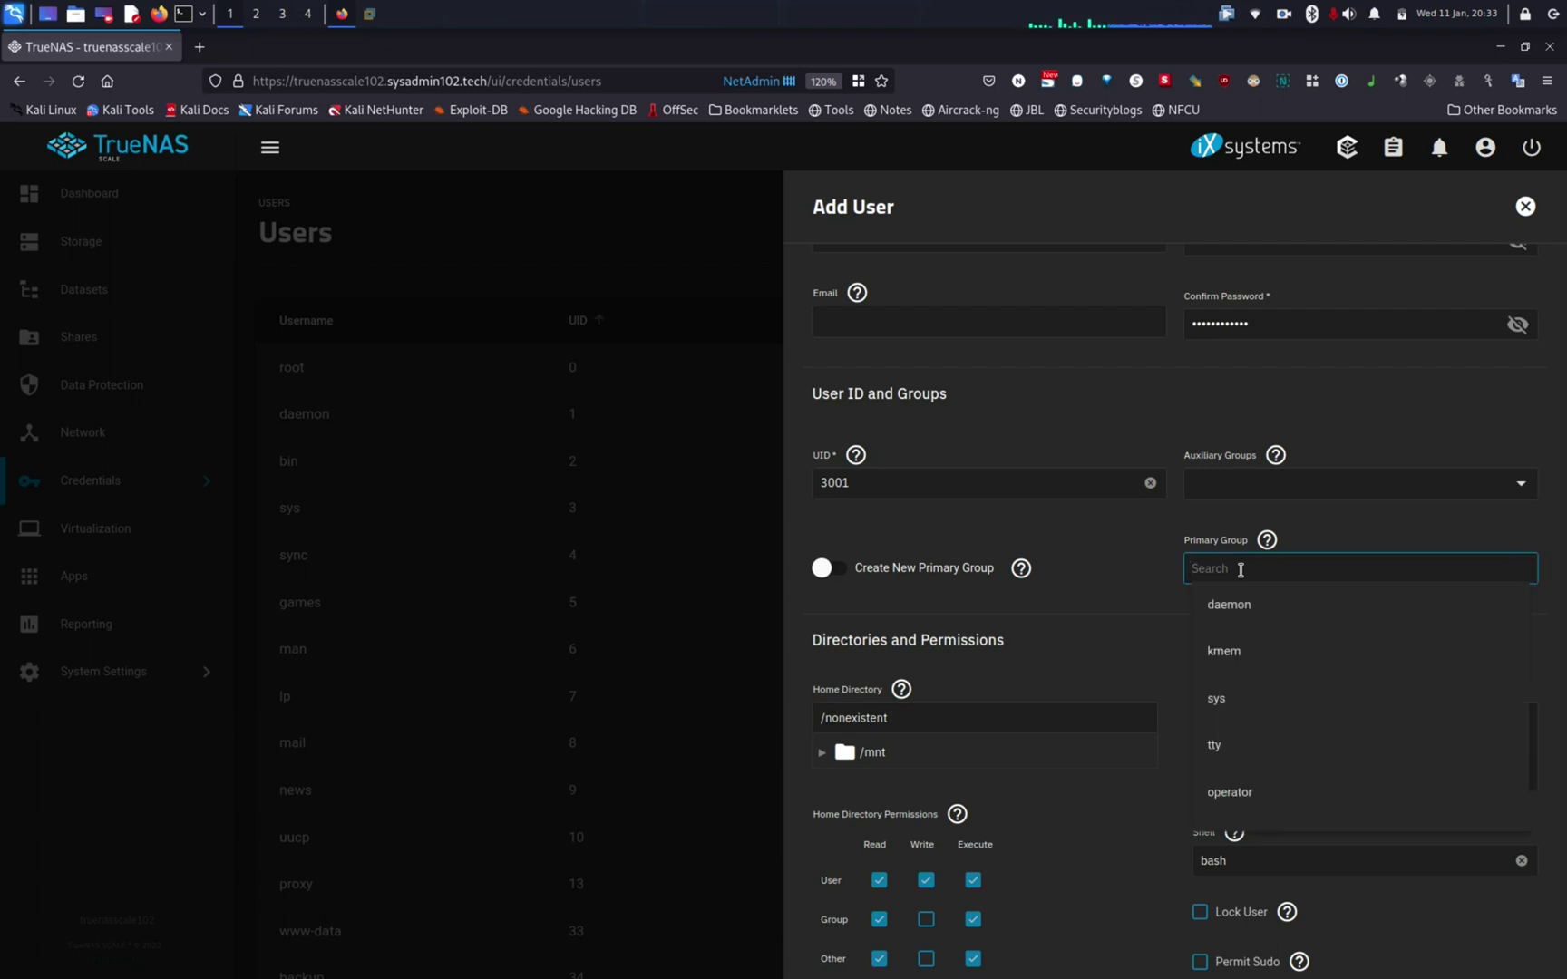
pyautogui.write('user')
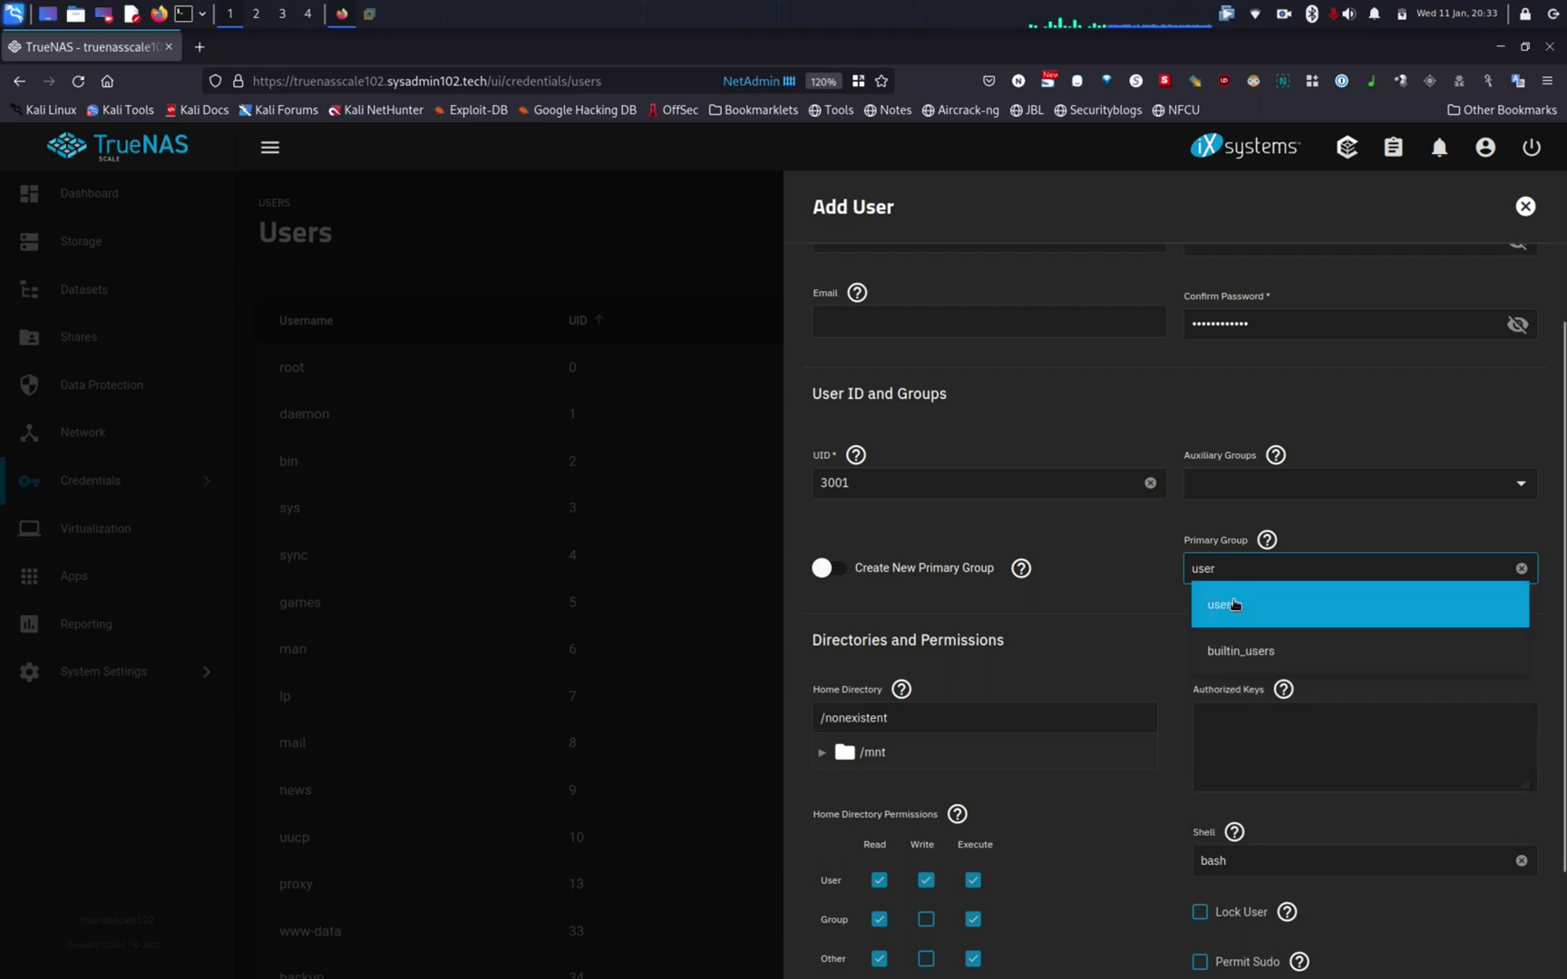
pyautogui.click(1231, 603)
pyautogui.scroll(-1, 1140, 641)
pyautogui.scroll(-3, 1140, 642)
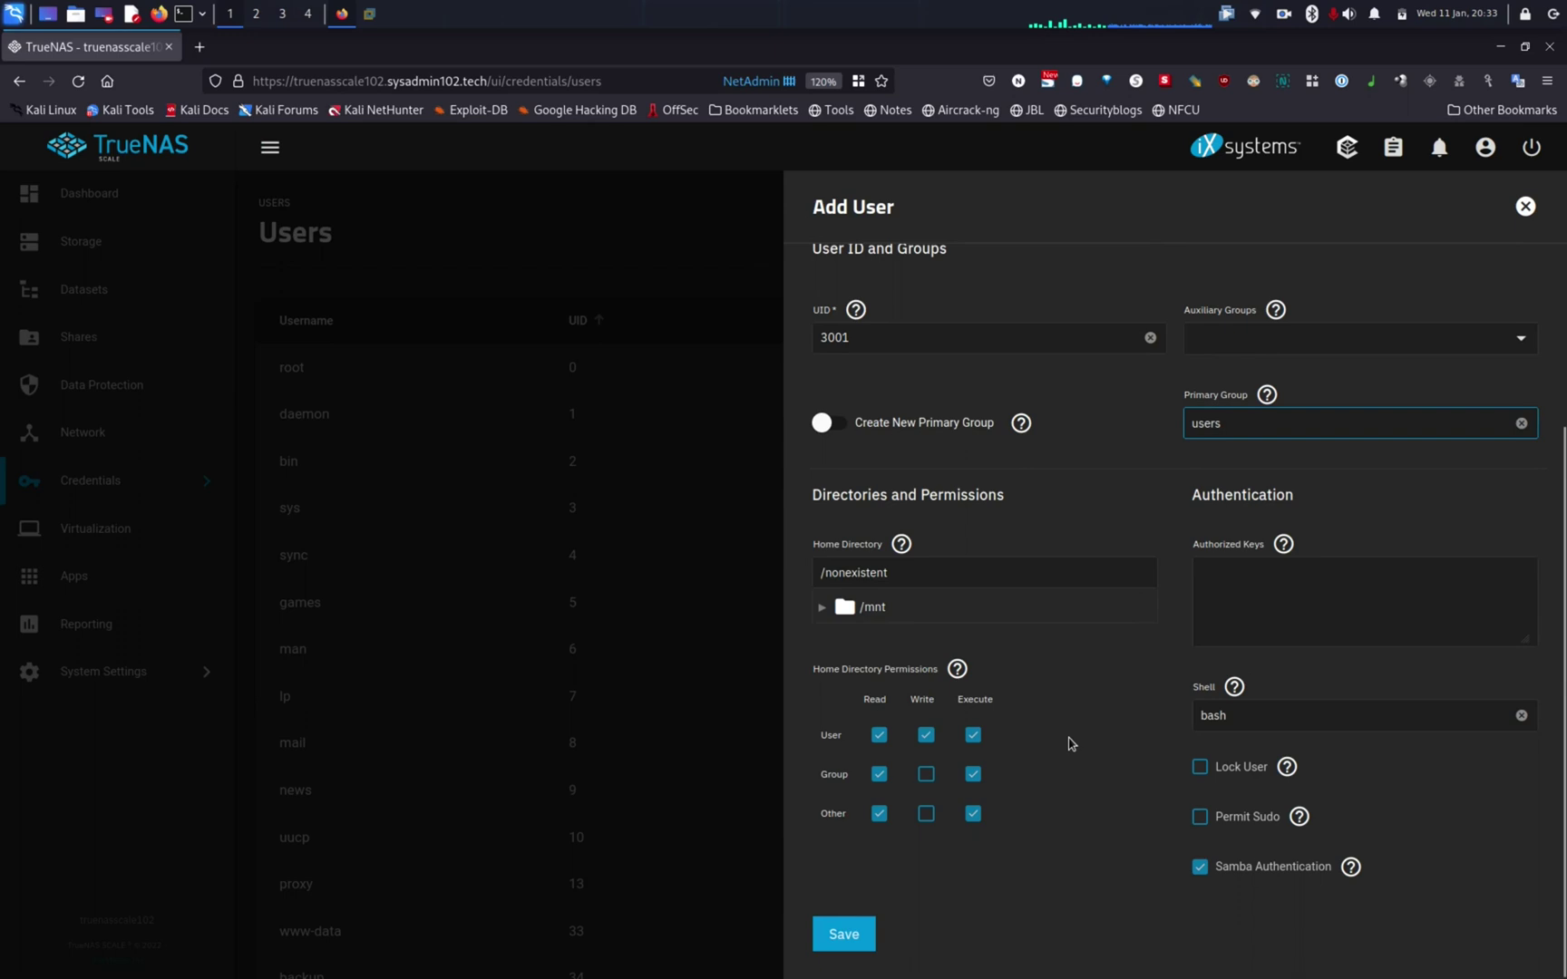
pyautogui.click(866, 943)
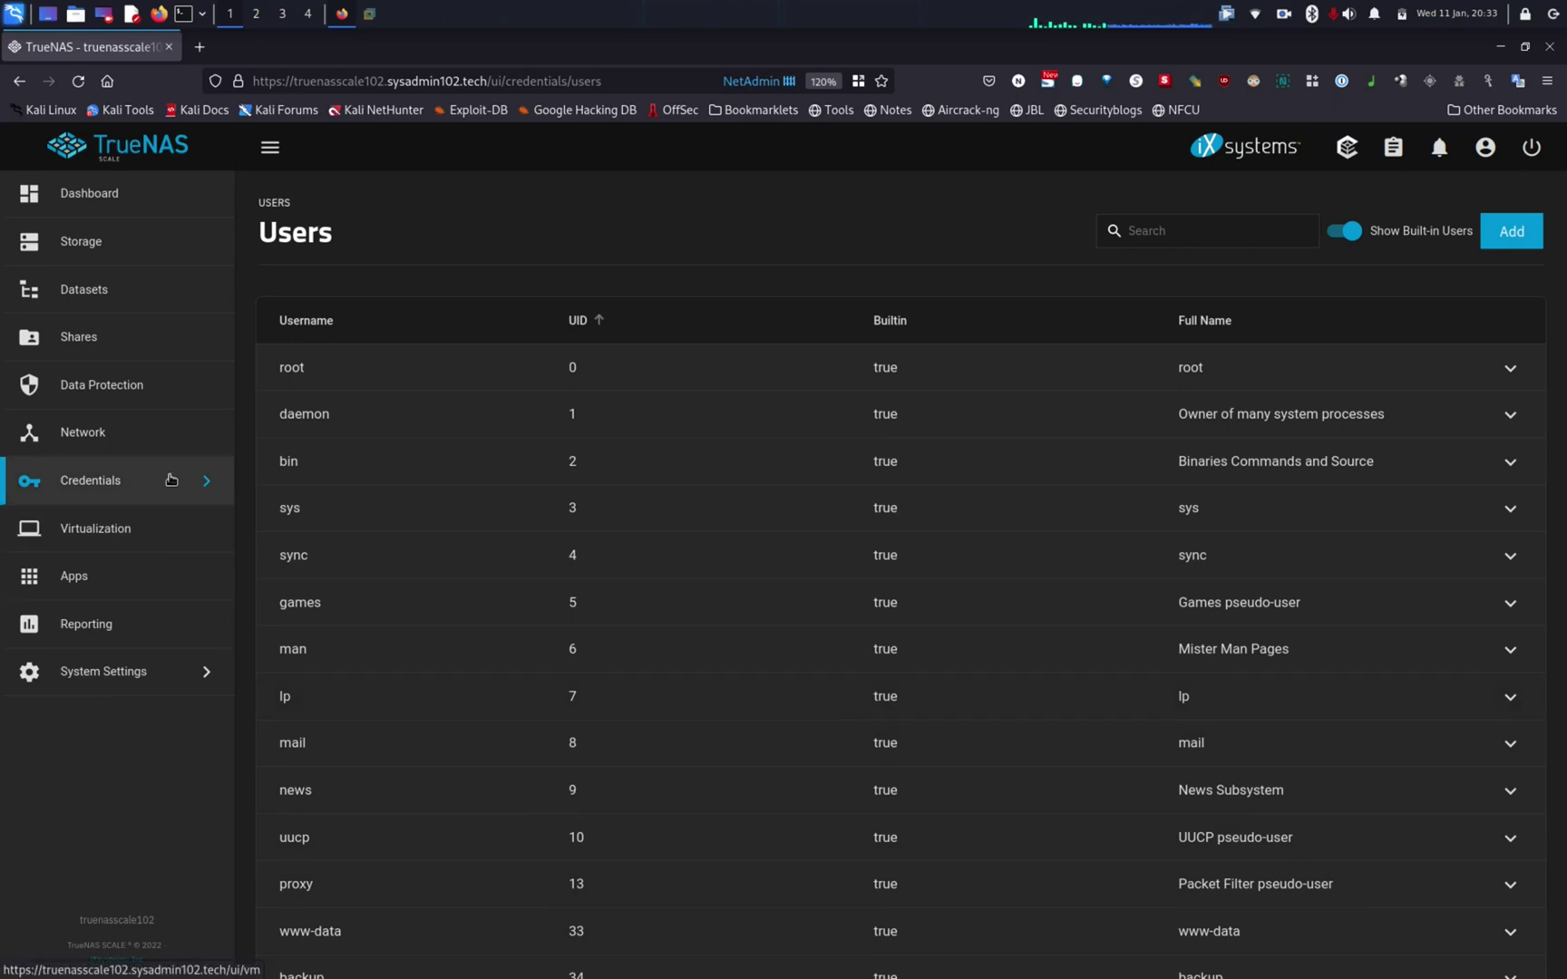
# Step: Start a new Windows SMB share with path /mnt/tank2/sysadmin102_shared
pyautogui.click(109, 351)
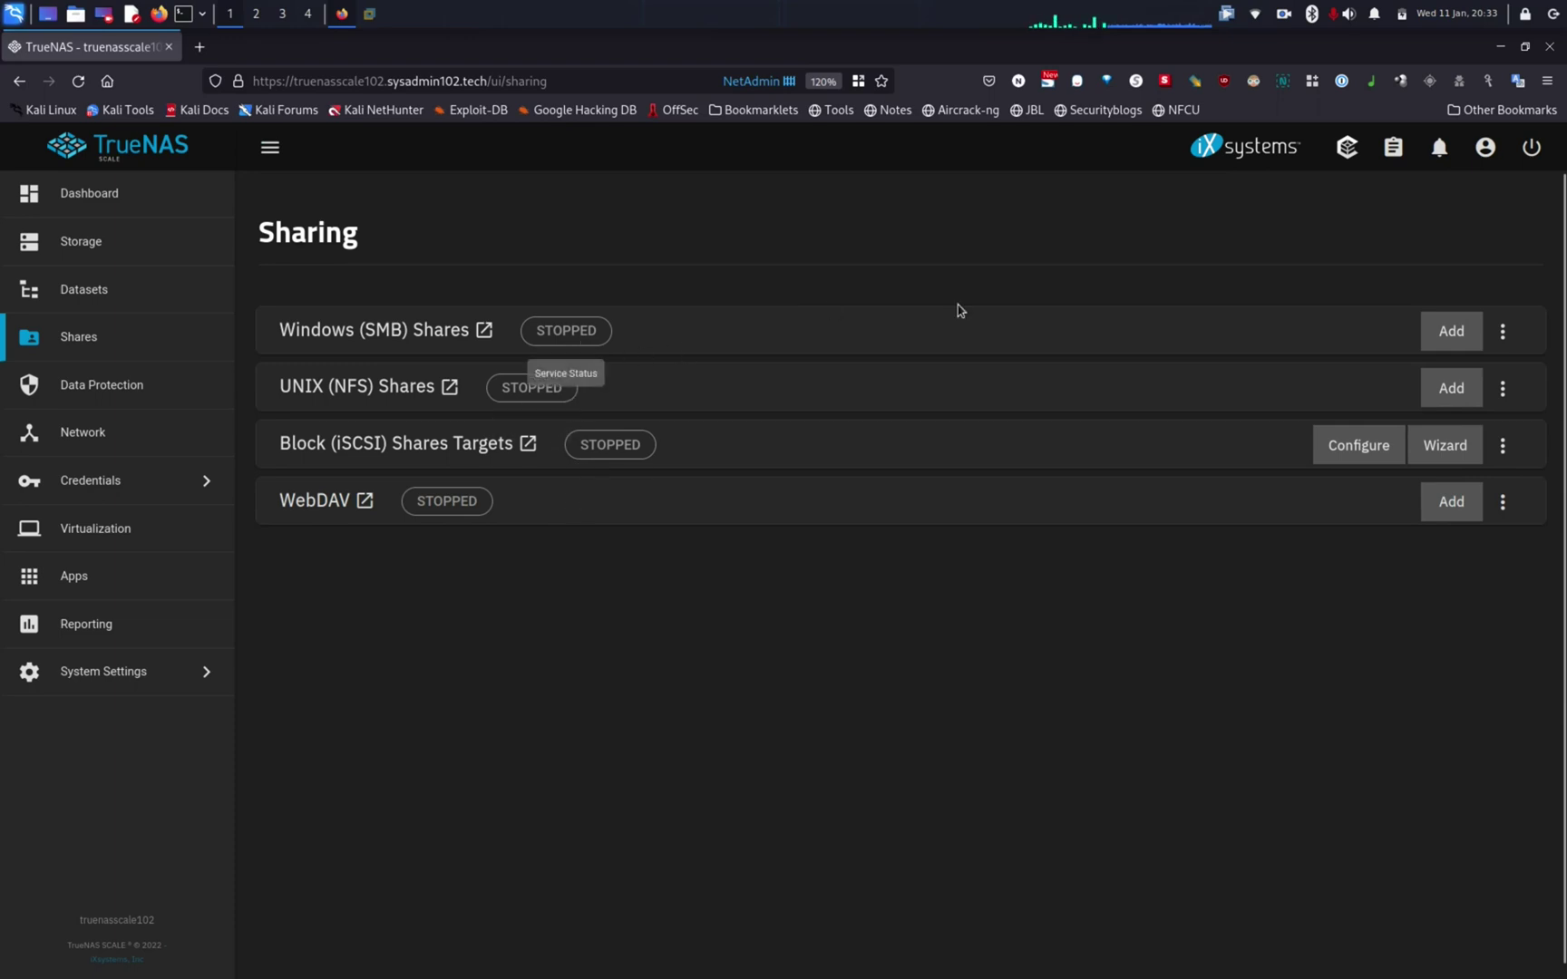
pyautogui.click(1443, 329)
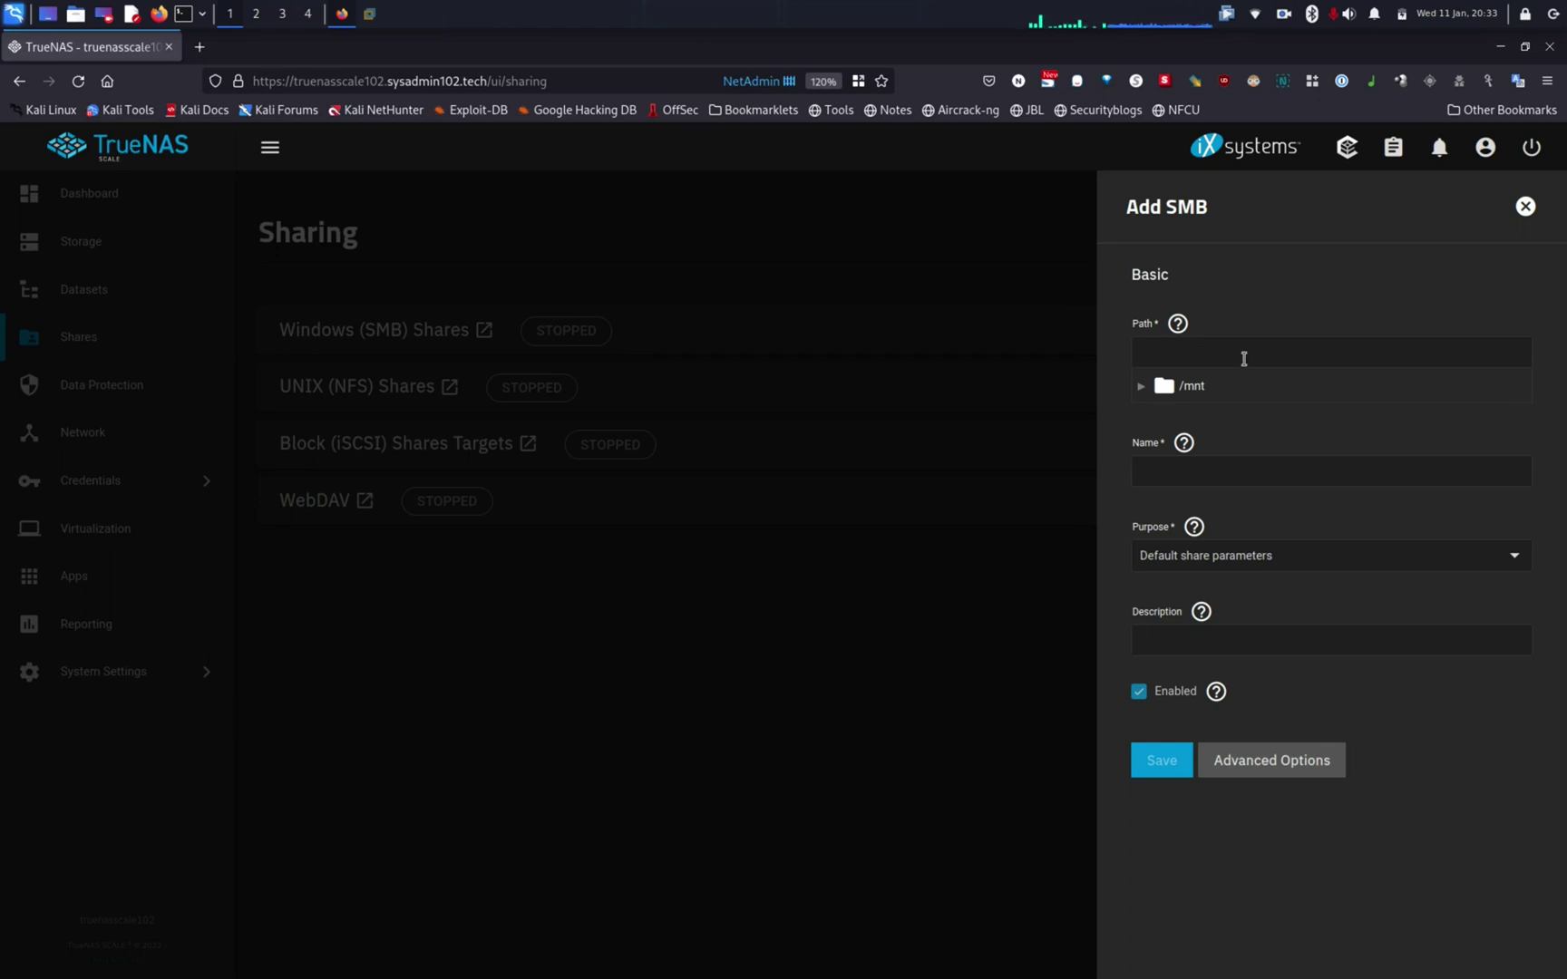
pyautogui.click(1140, 387)
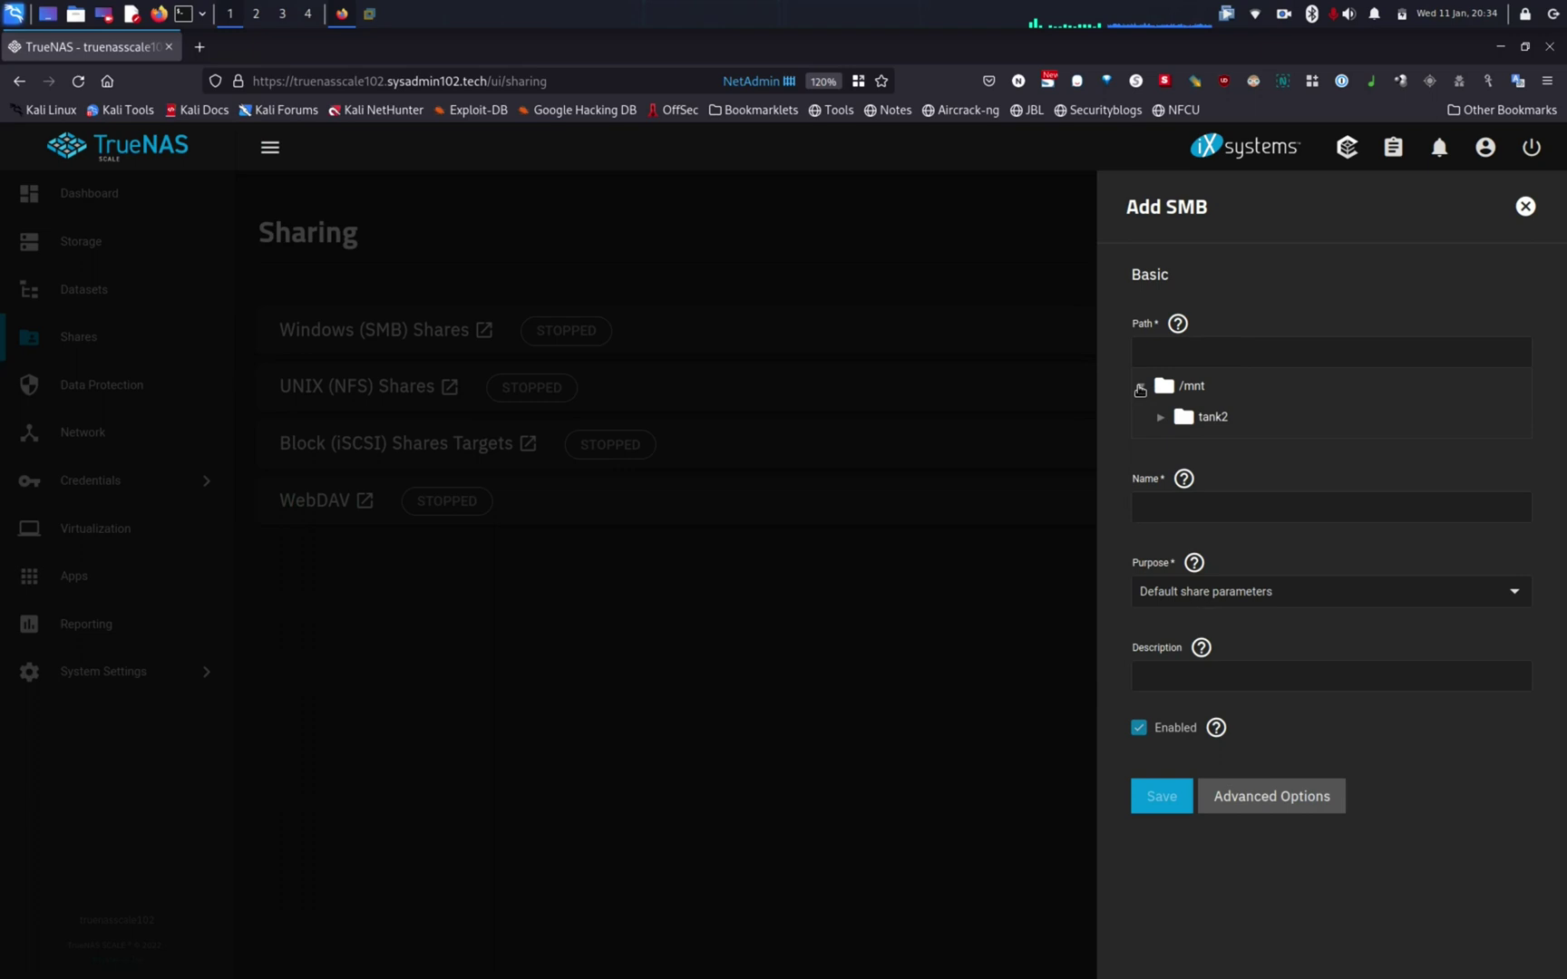
pyautogui.click(1160, 417)
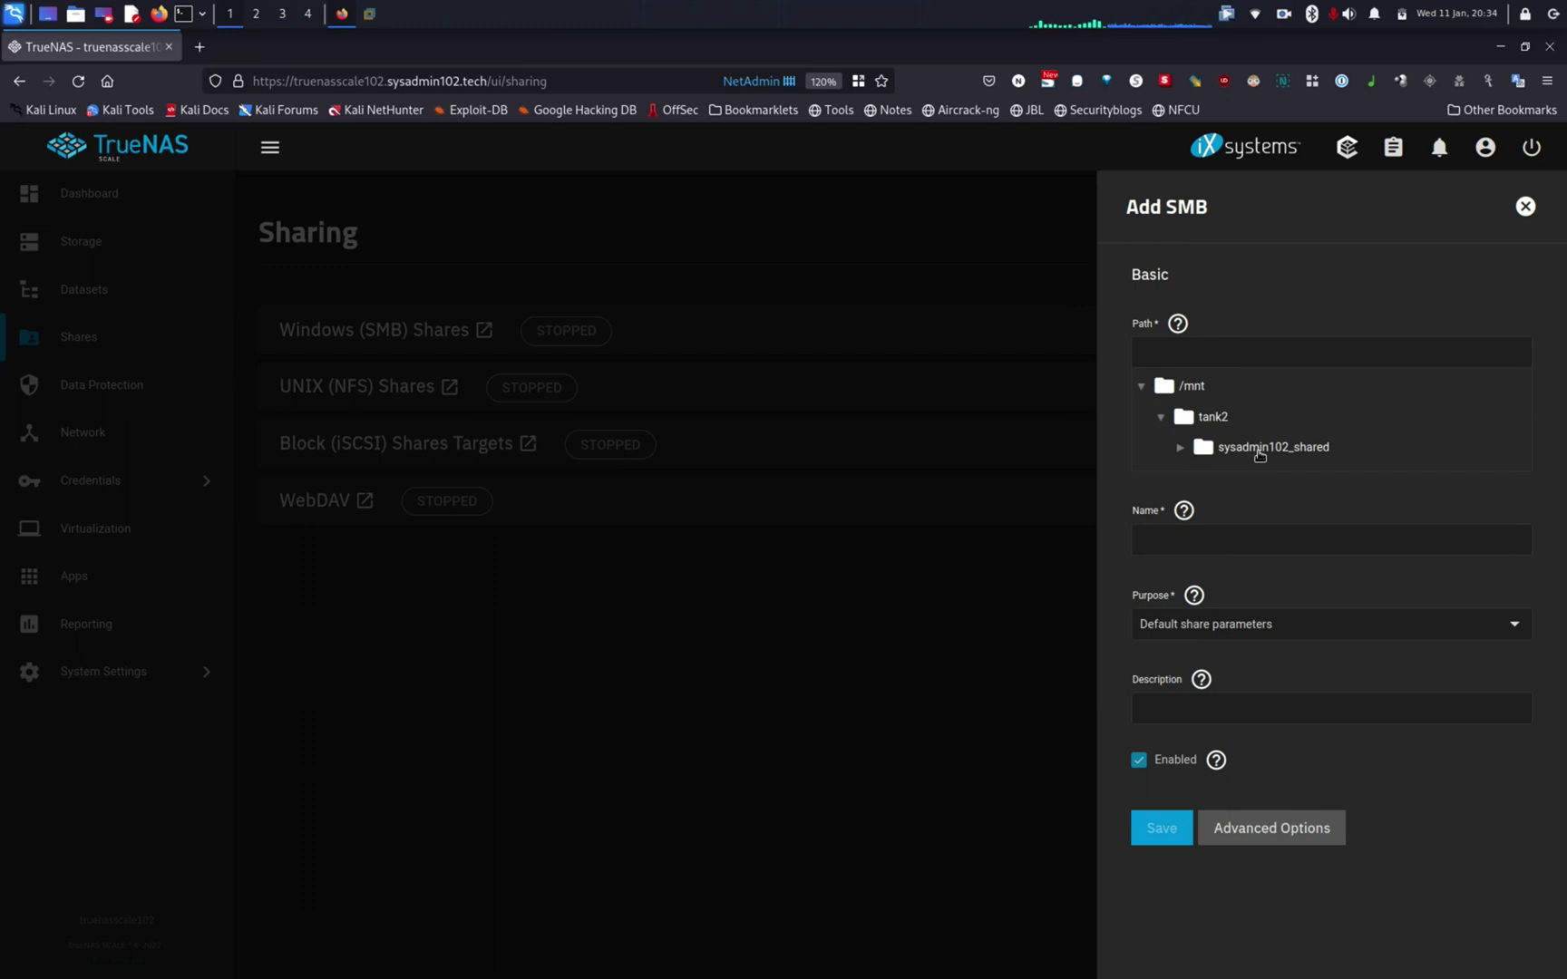
pyautogui.click(1259, 450)
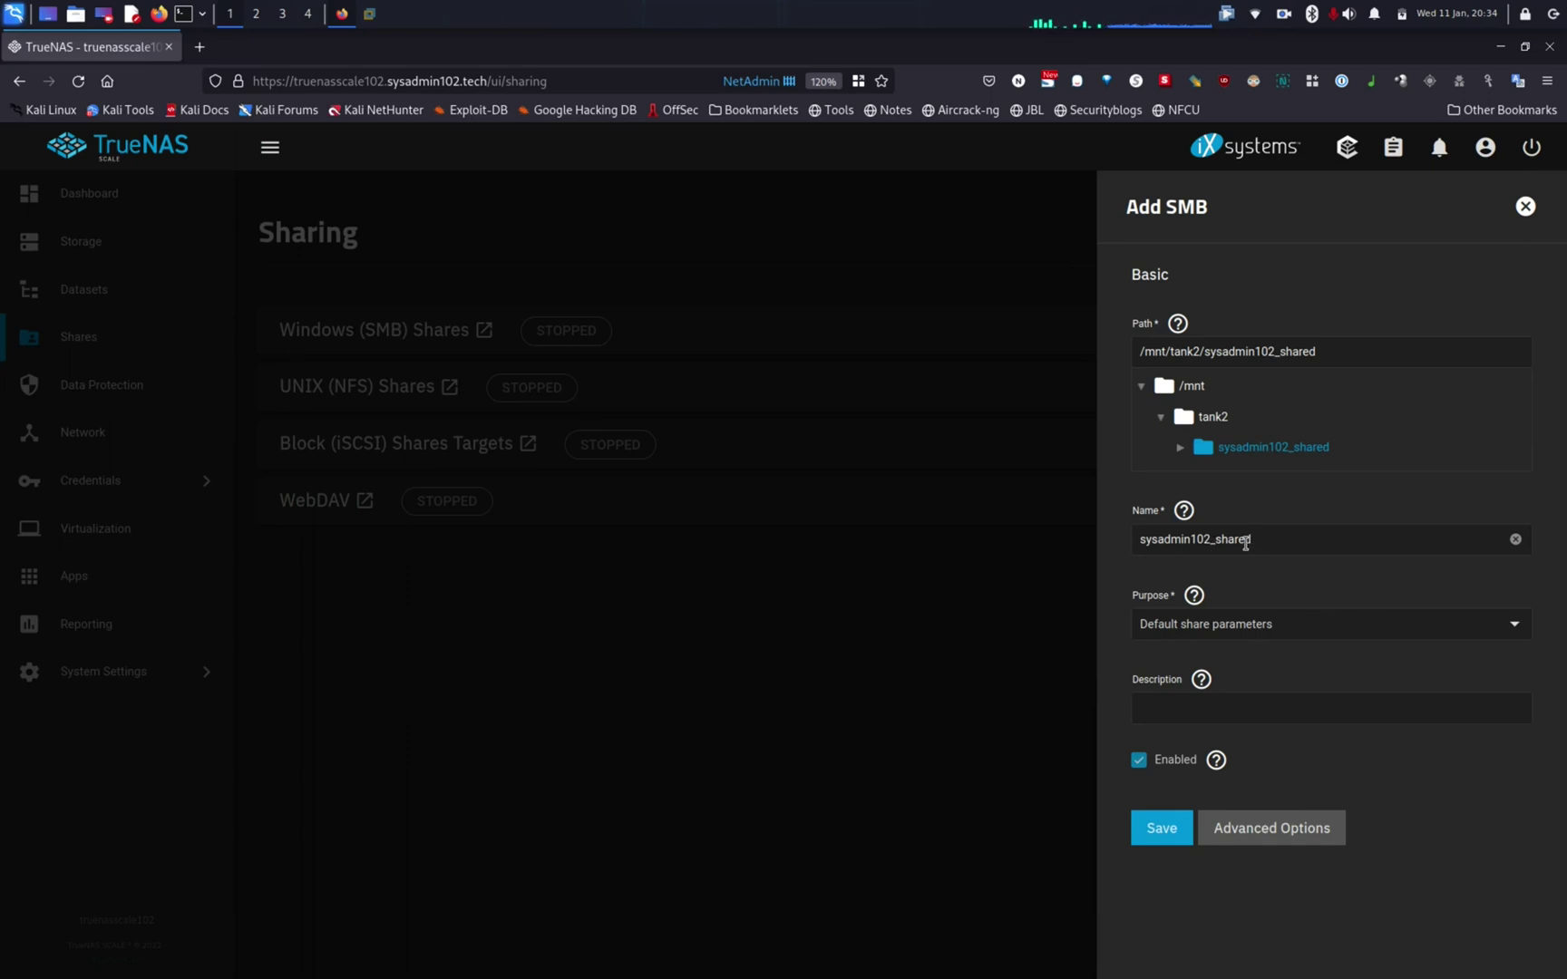
# Step: Copy the share name sysadmin102_shared into the Description field
pyautogui.doubleClick(1244, 541)
pyautogui.hotkey('ctrl', 'c')
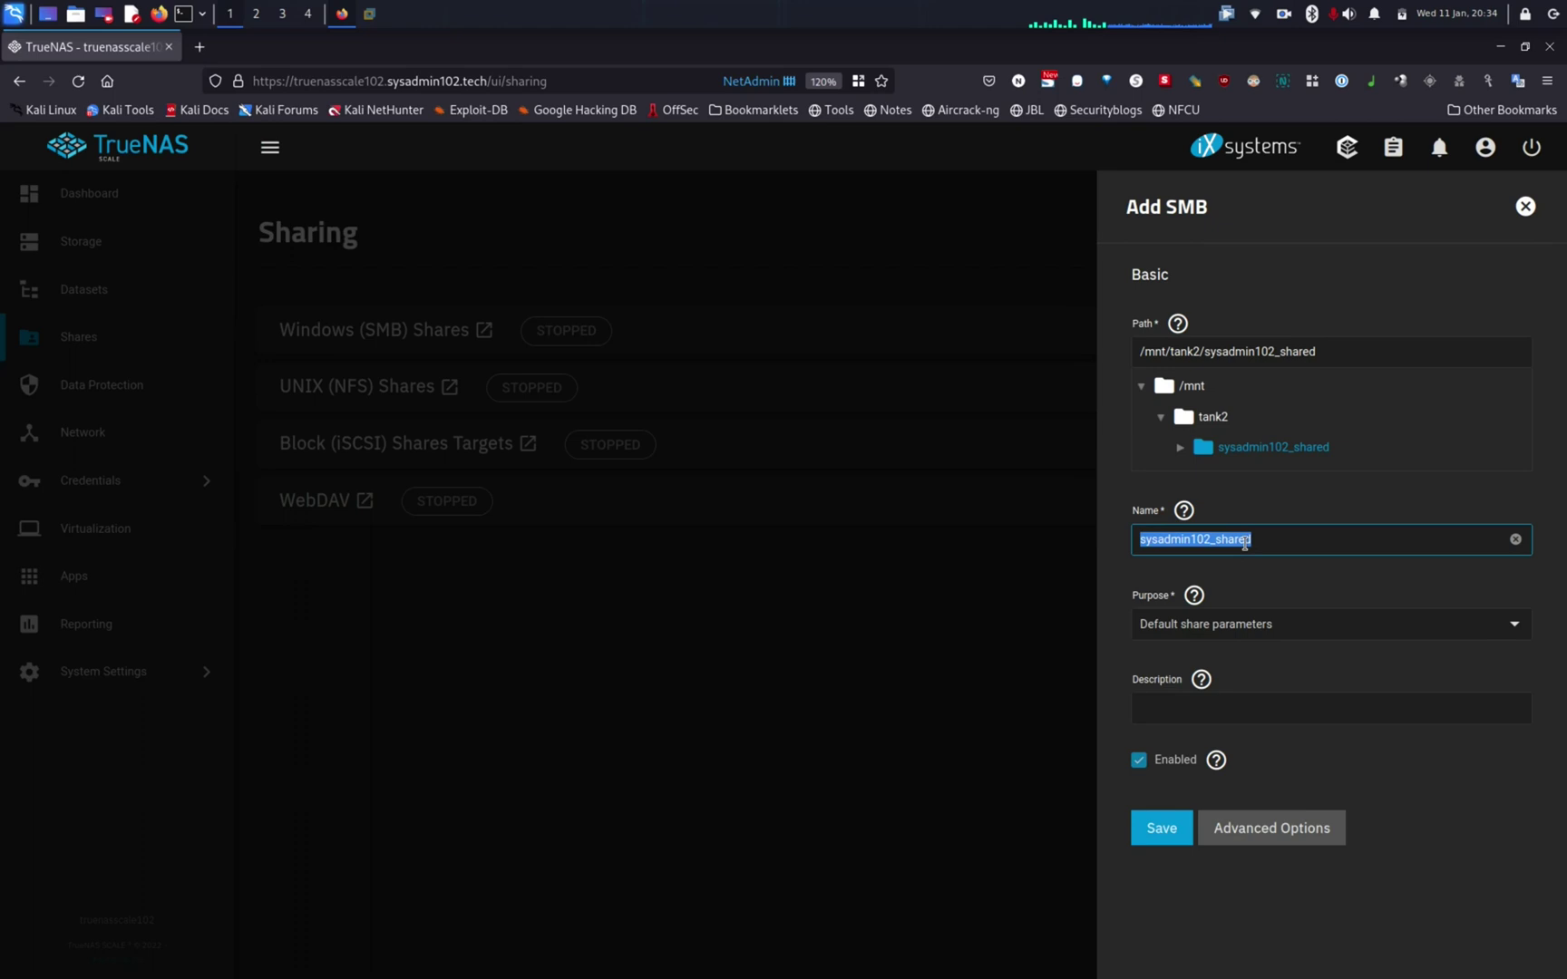
pyautogui.click(1236, 705)
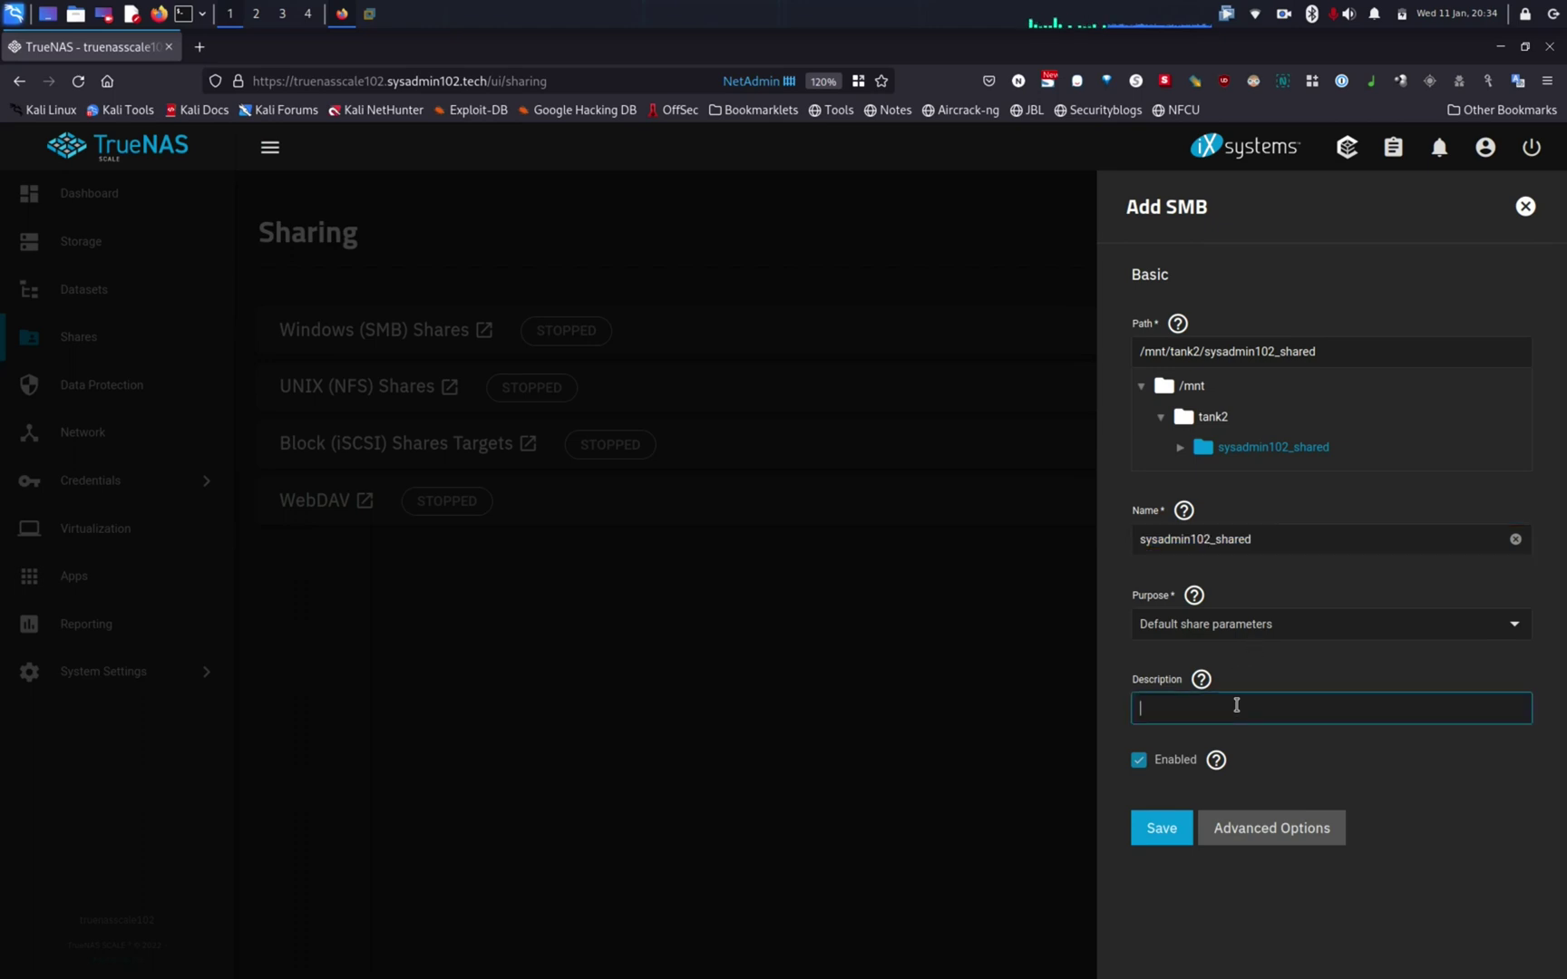
pyautogui.hotkey('ctrl', 'v')
# Step: Choose the Multi-protocol (NFSv3/SMB) shares purpose preset for the share
pyautogui.click(1222, 629)
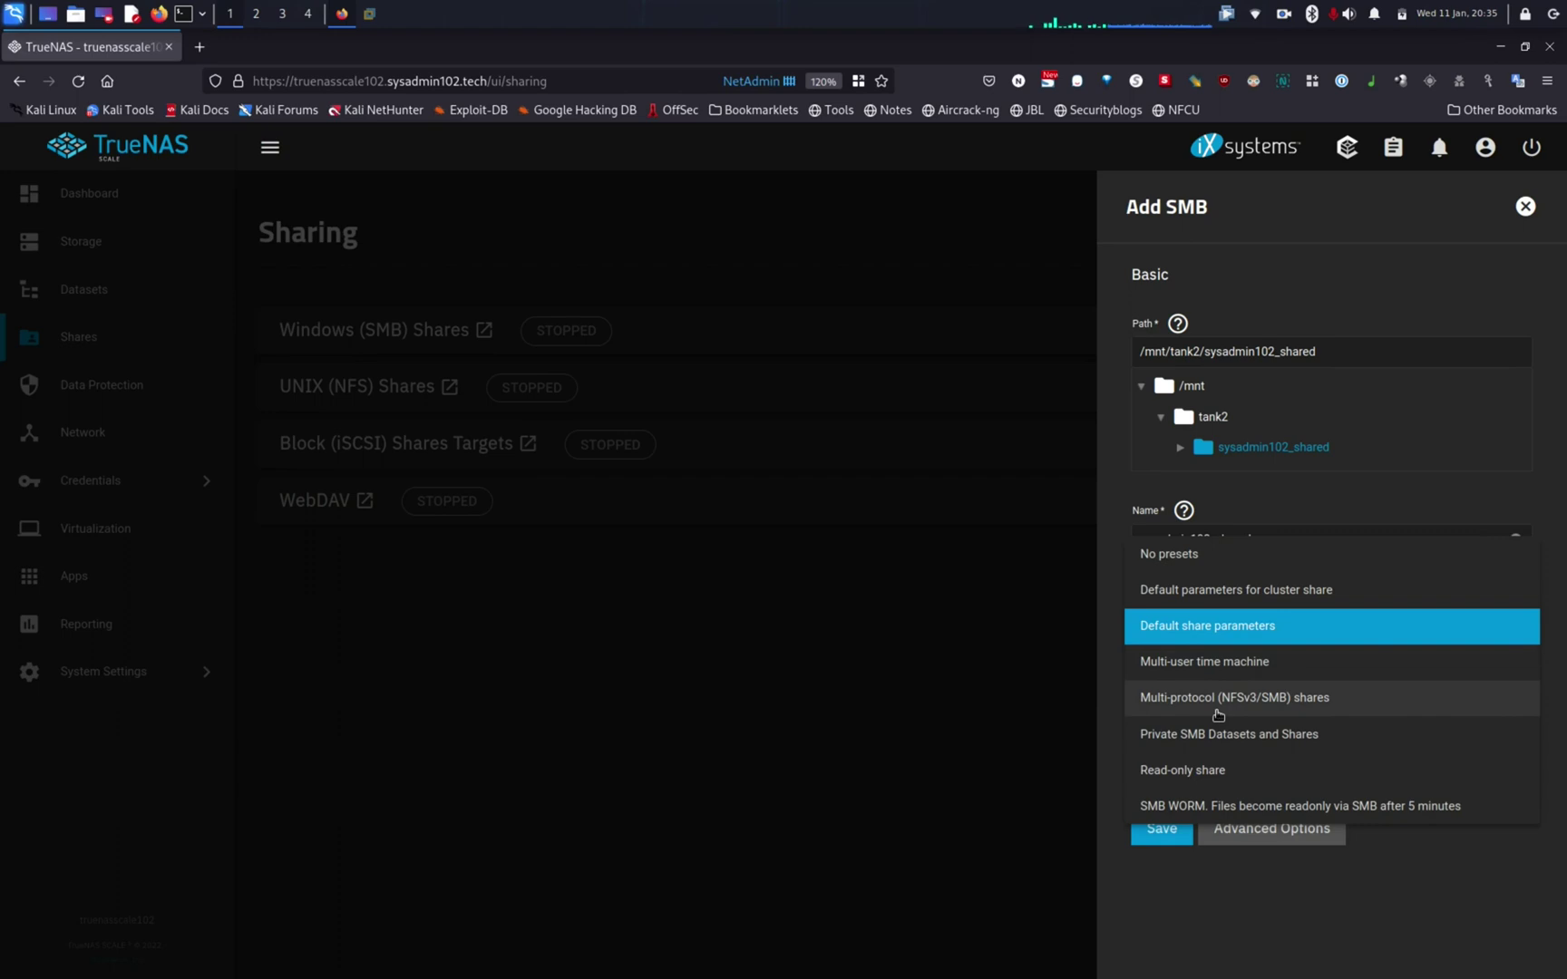
pyautogui.click(1297, 705)
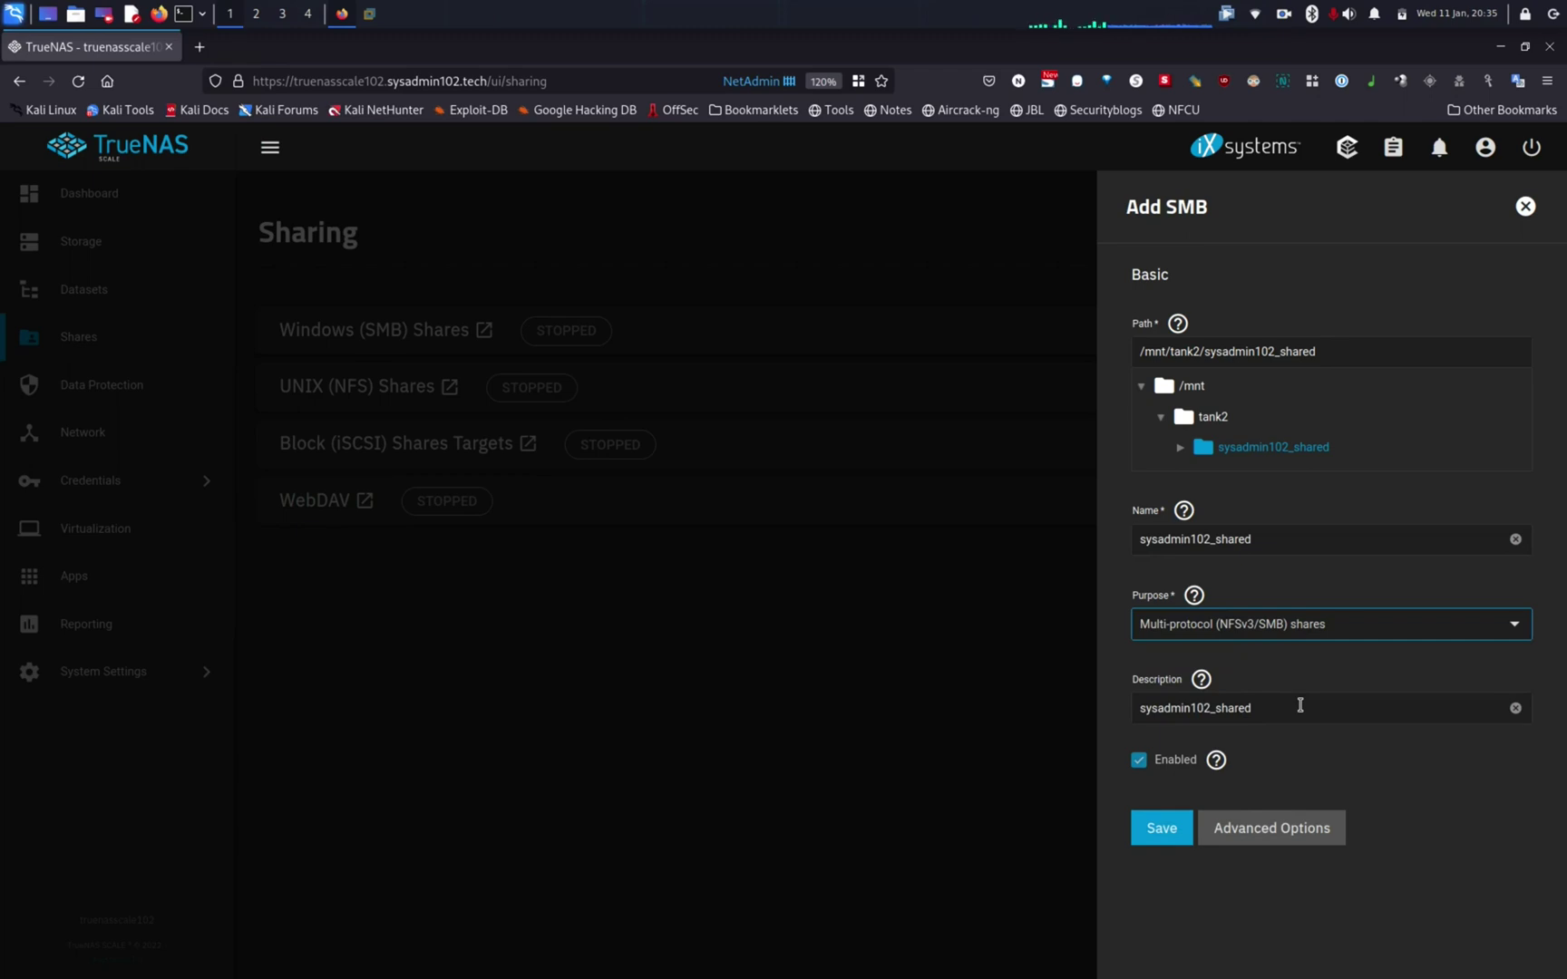
# Step: Save the share, then enable the SMB service with automatic start
pyautogui.click(1157, 839)
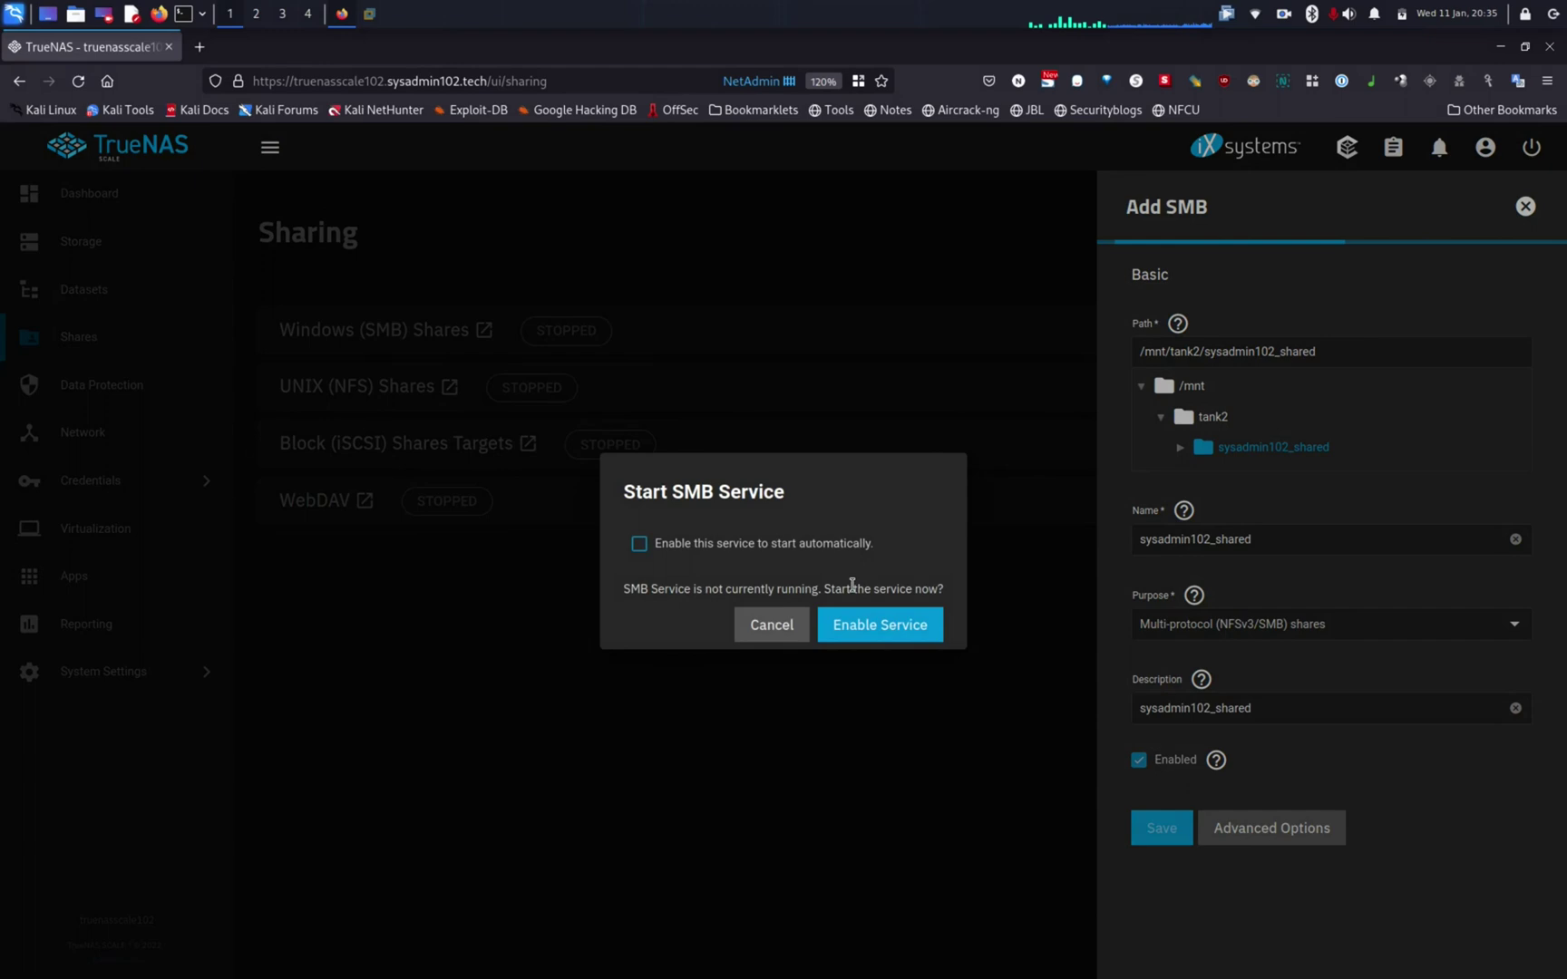
pyautogui.click(640, 544)
pyautogui.click(890, 638)
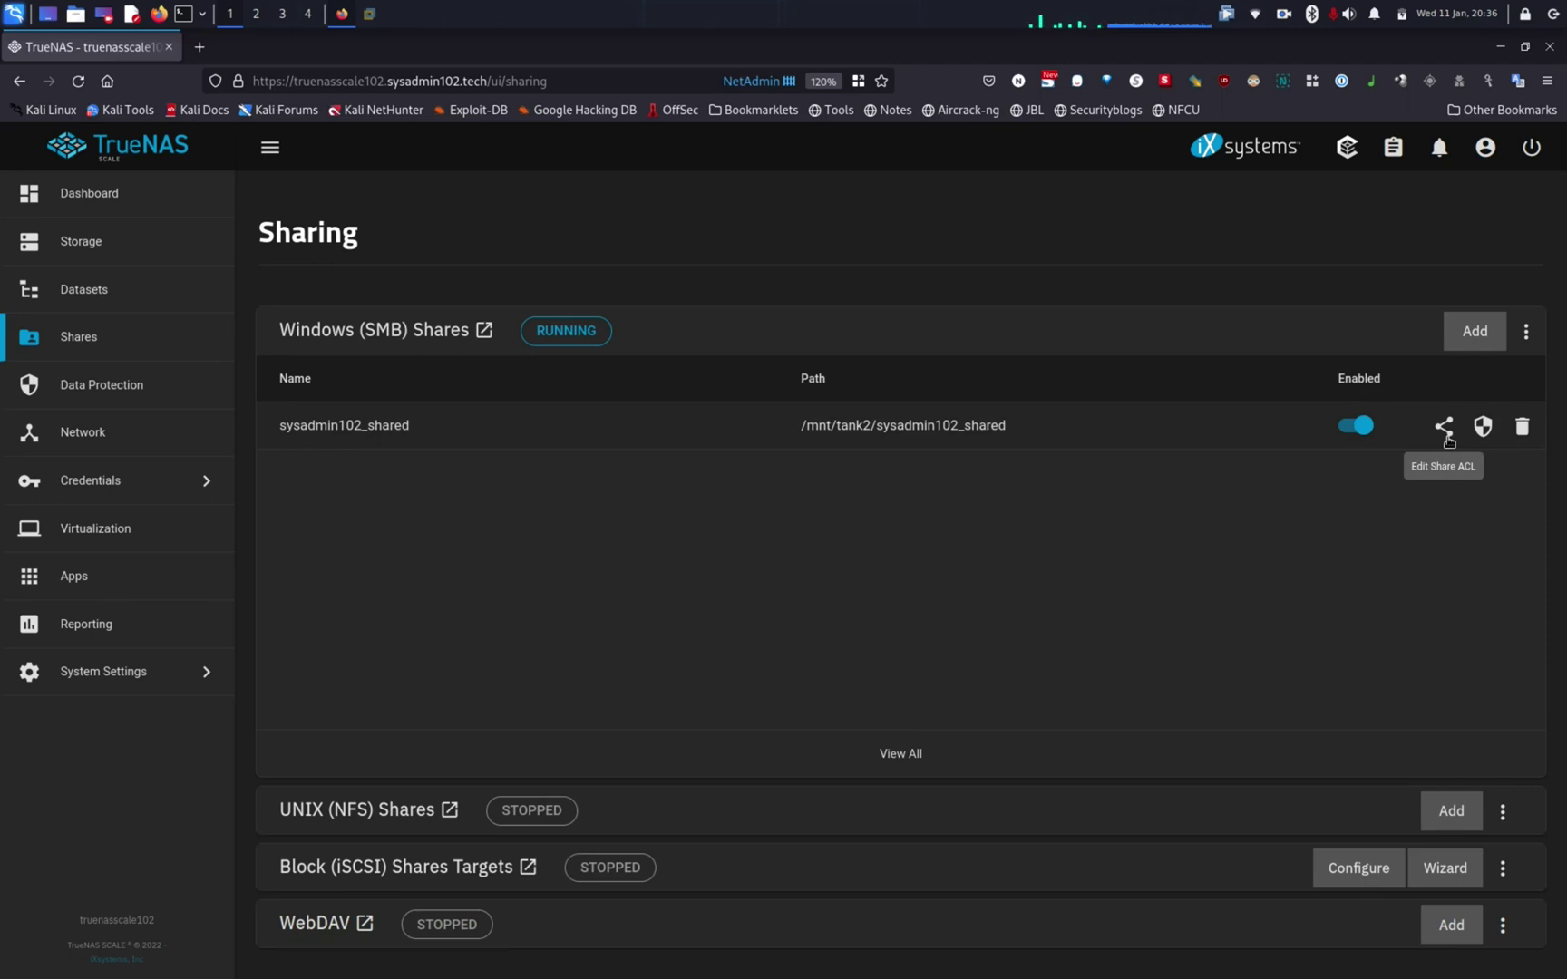
pyautogui.click(1445, 427)
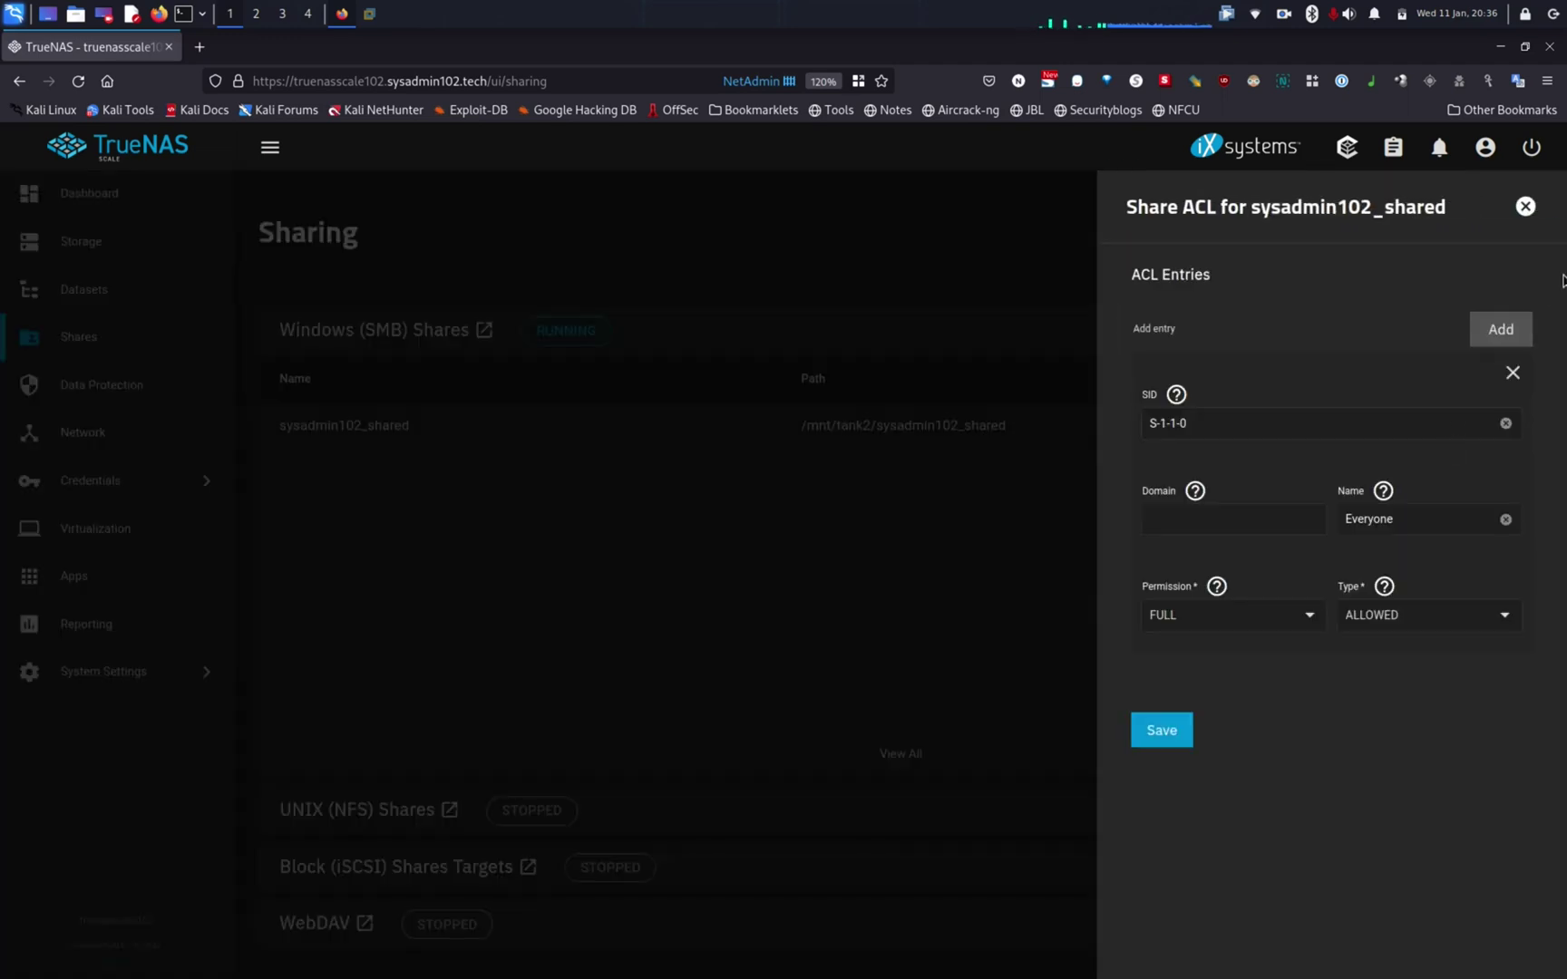
pyautogui.click(1526, 207)
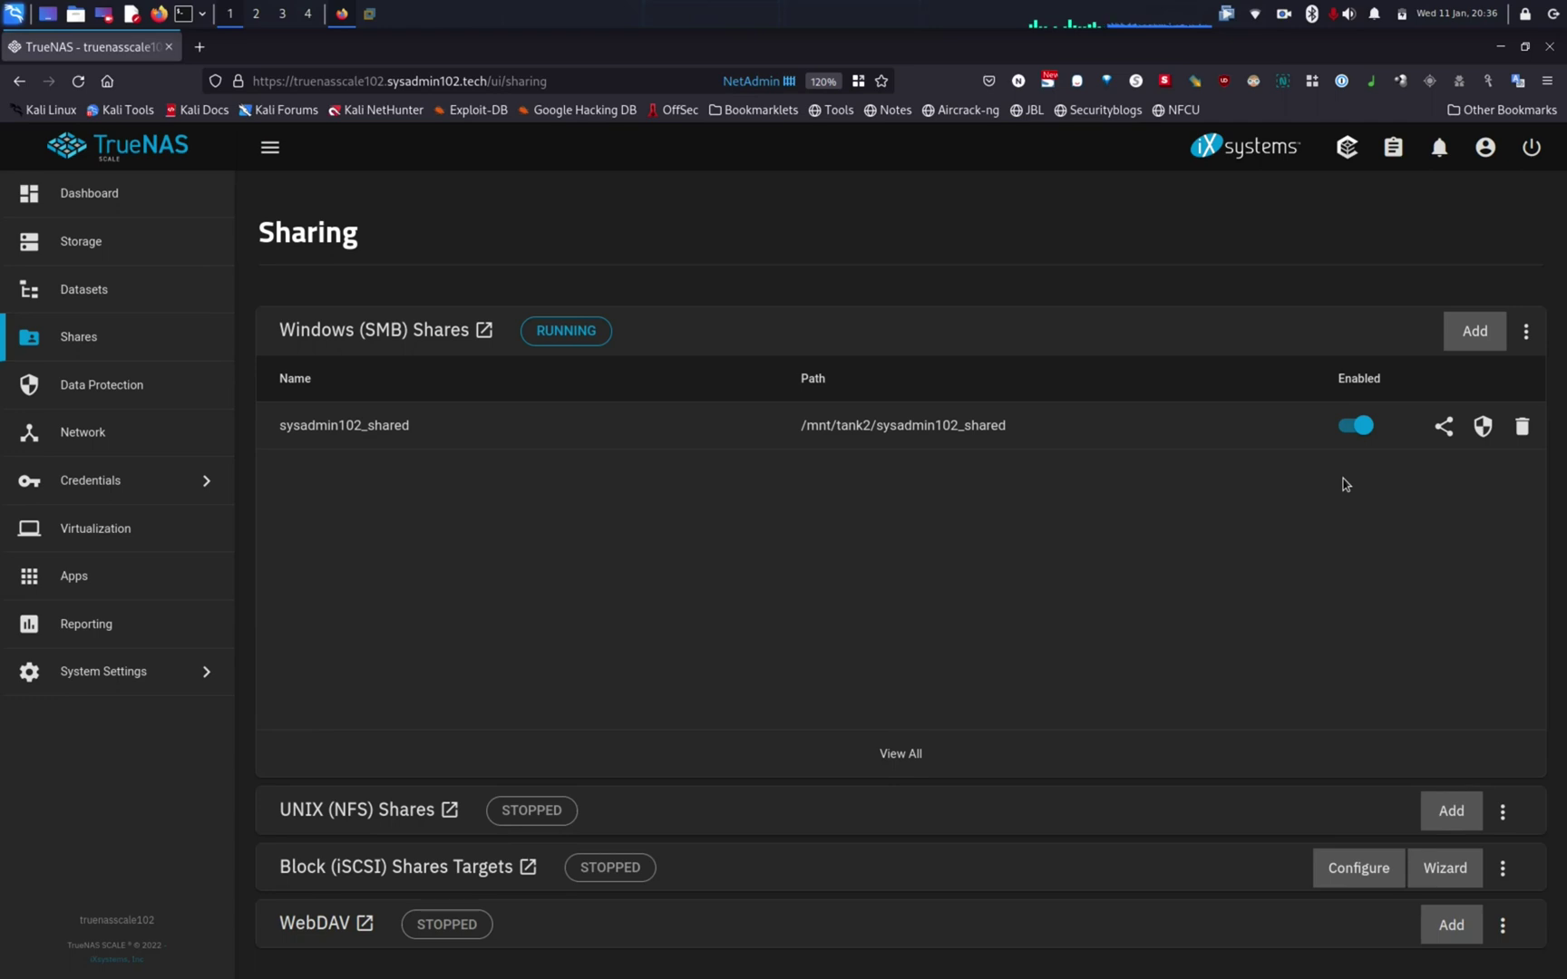
pyautogui.click(1486, 433)
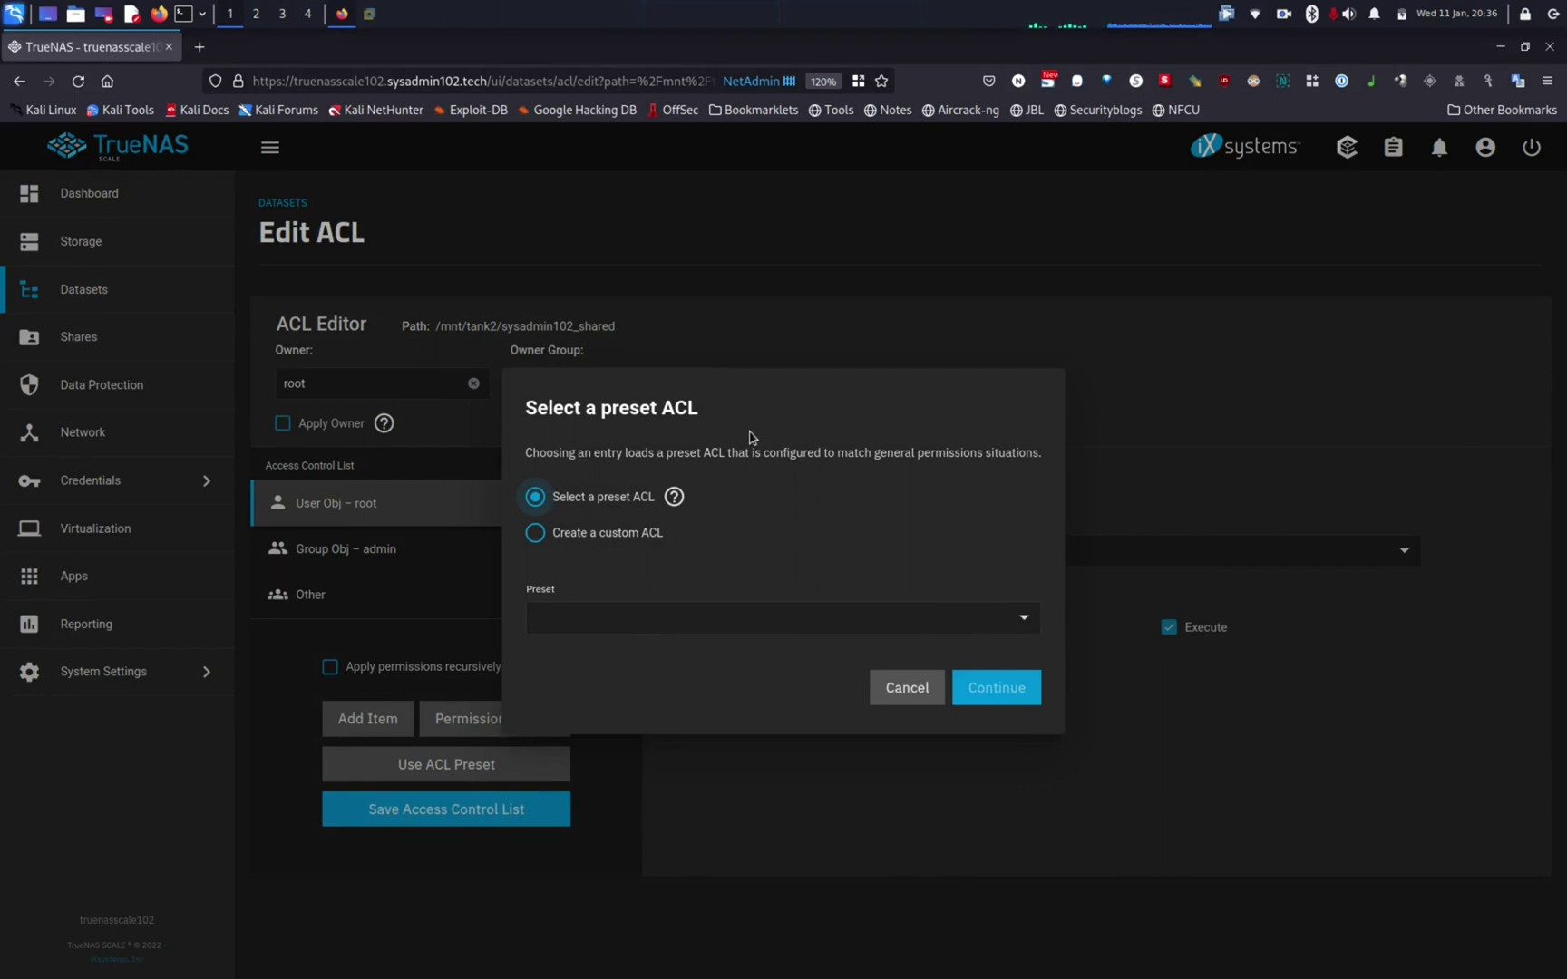
pyautogui.click(895, 688)
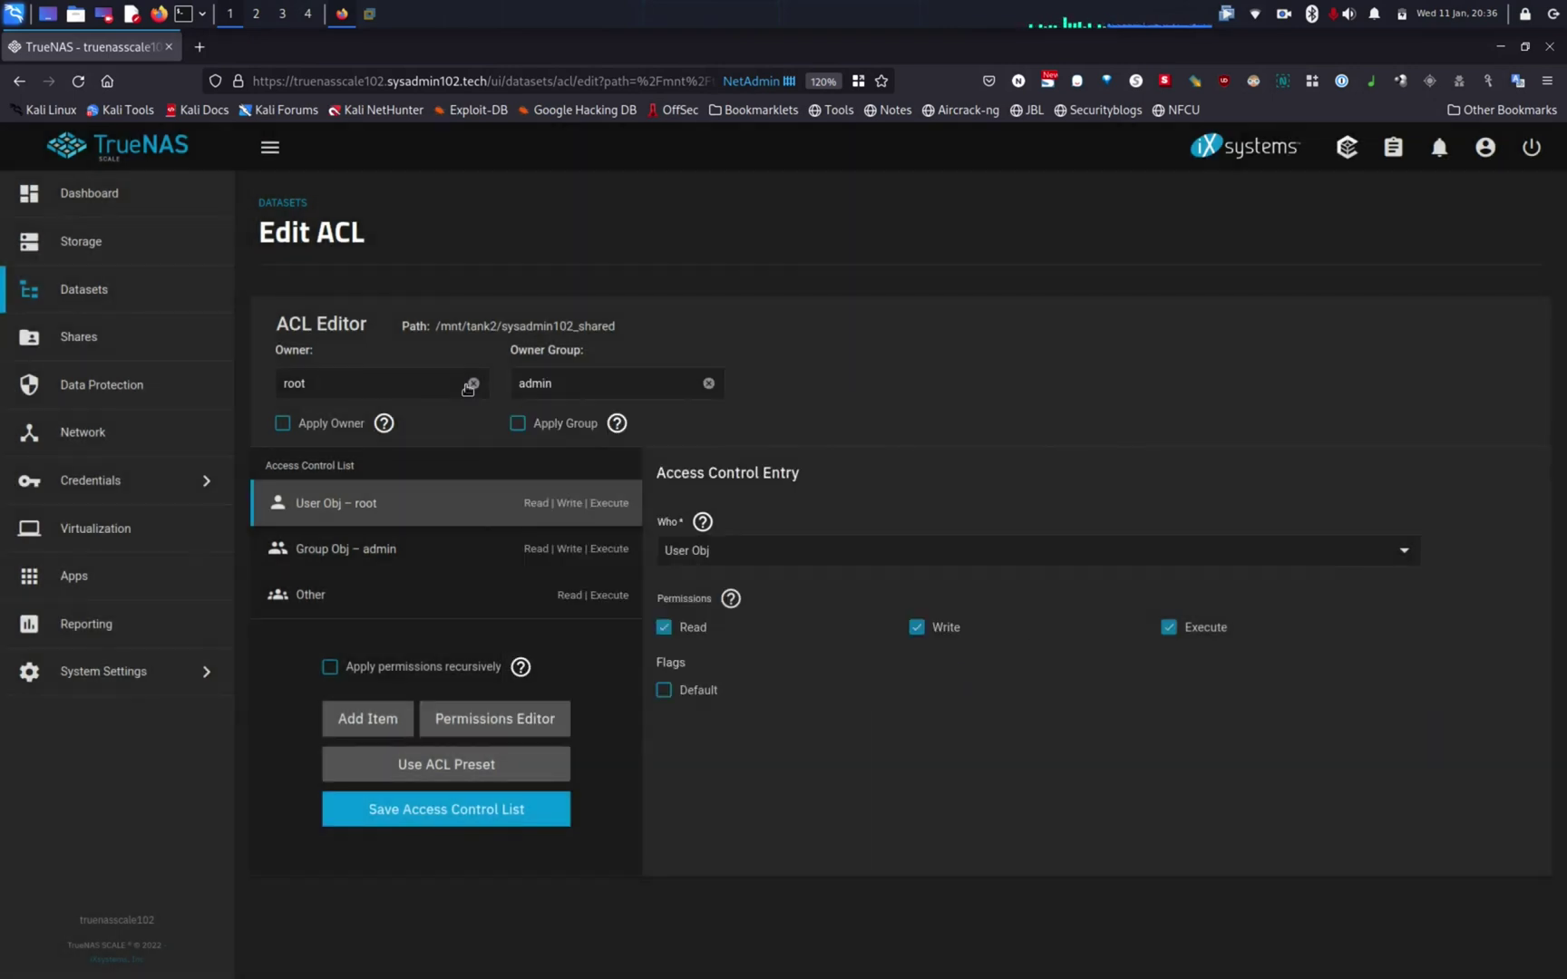
pyautogui.click(95, 332)
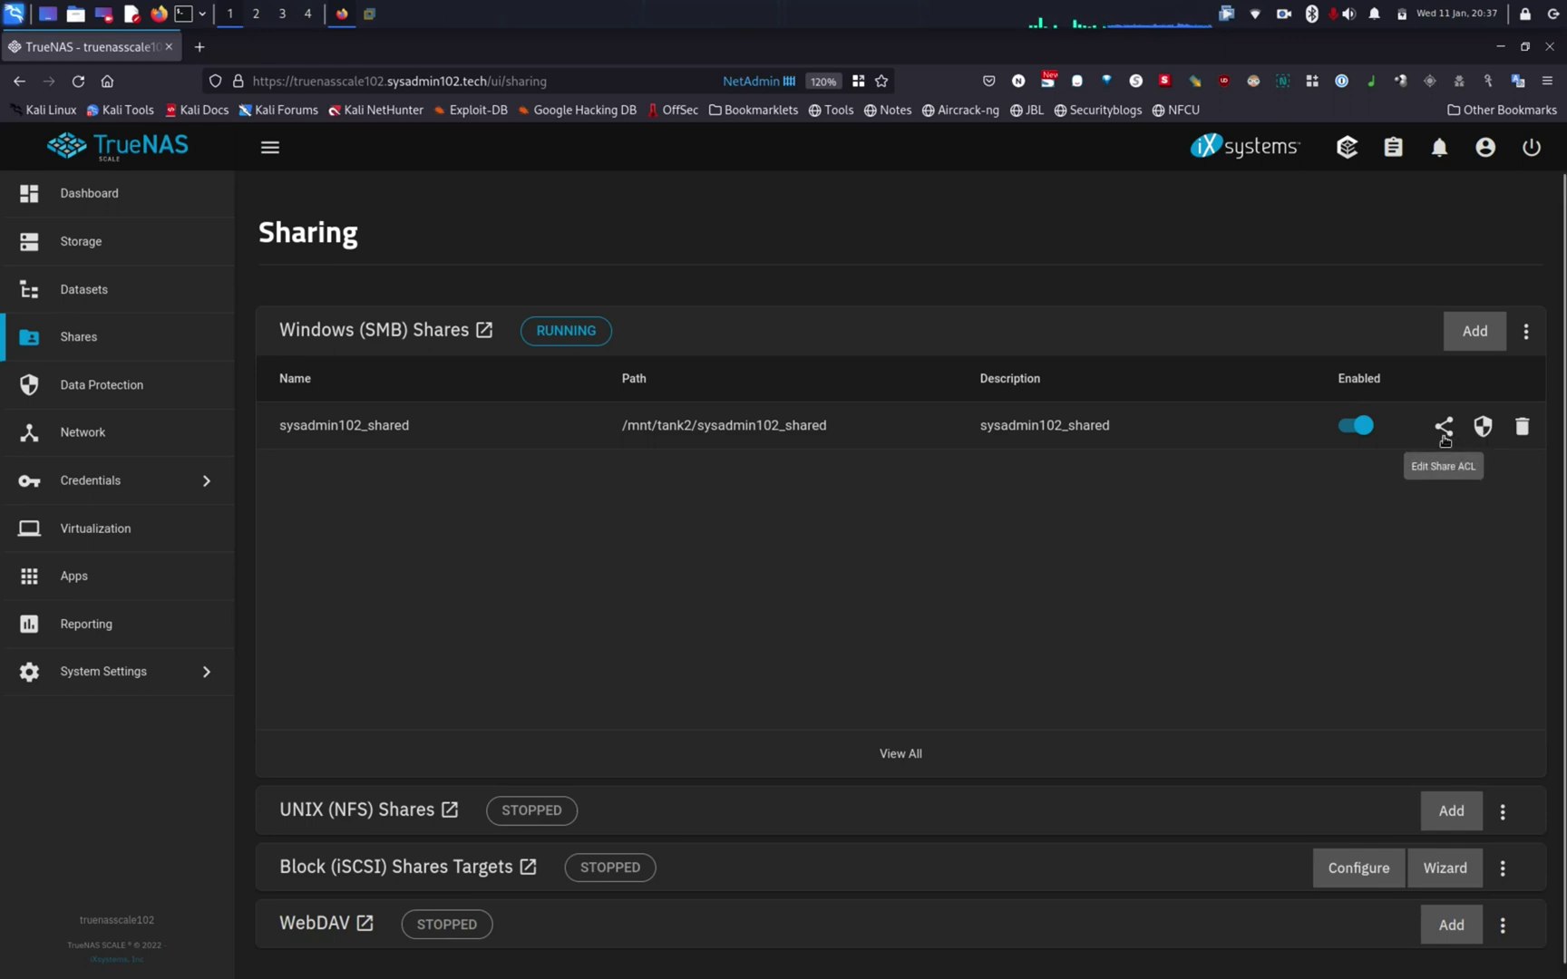
# Step: Load the POSIX_HOME preset into the sysadmin102_shared filesystem ACL
pyautogui.click(1482, 426)
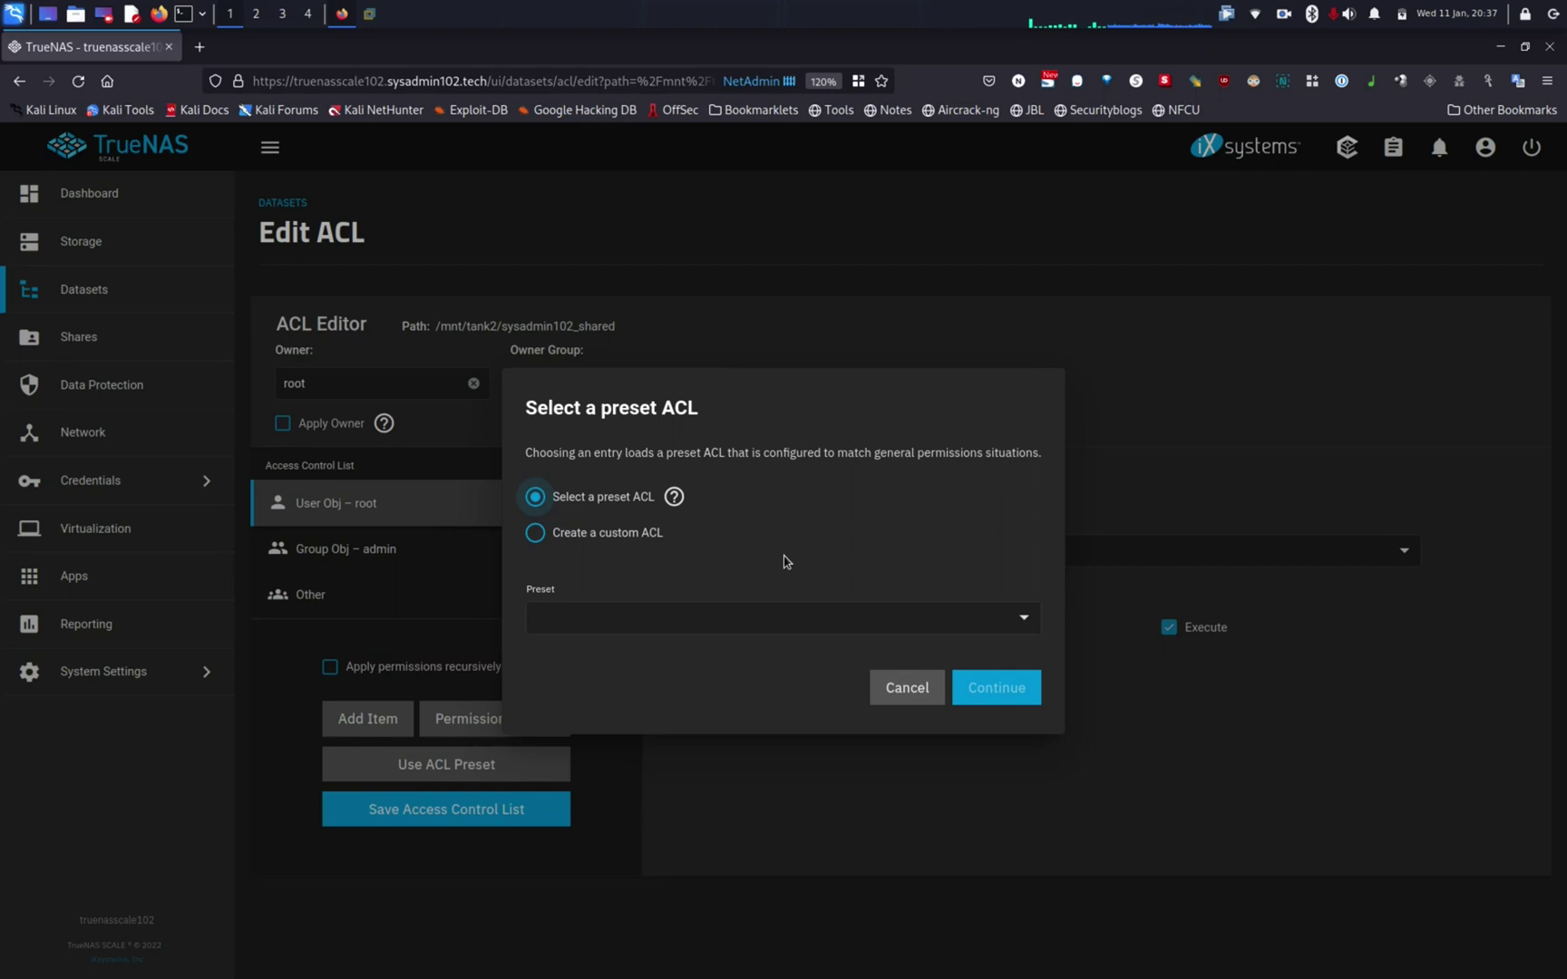
pyautogui.click(826, 621)
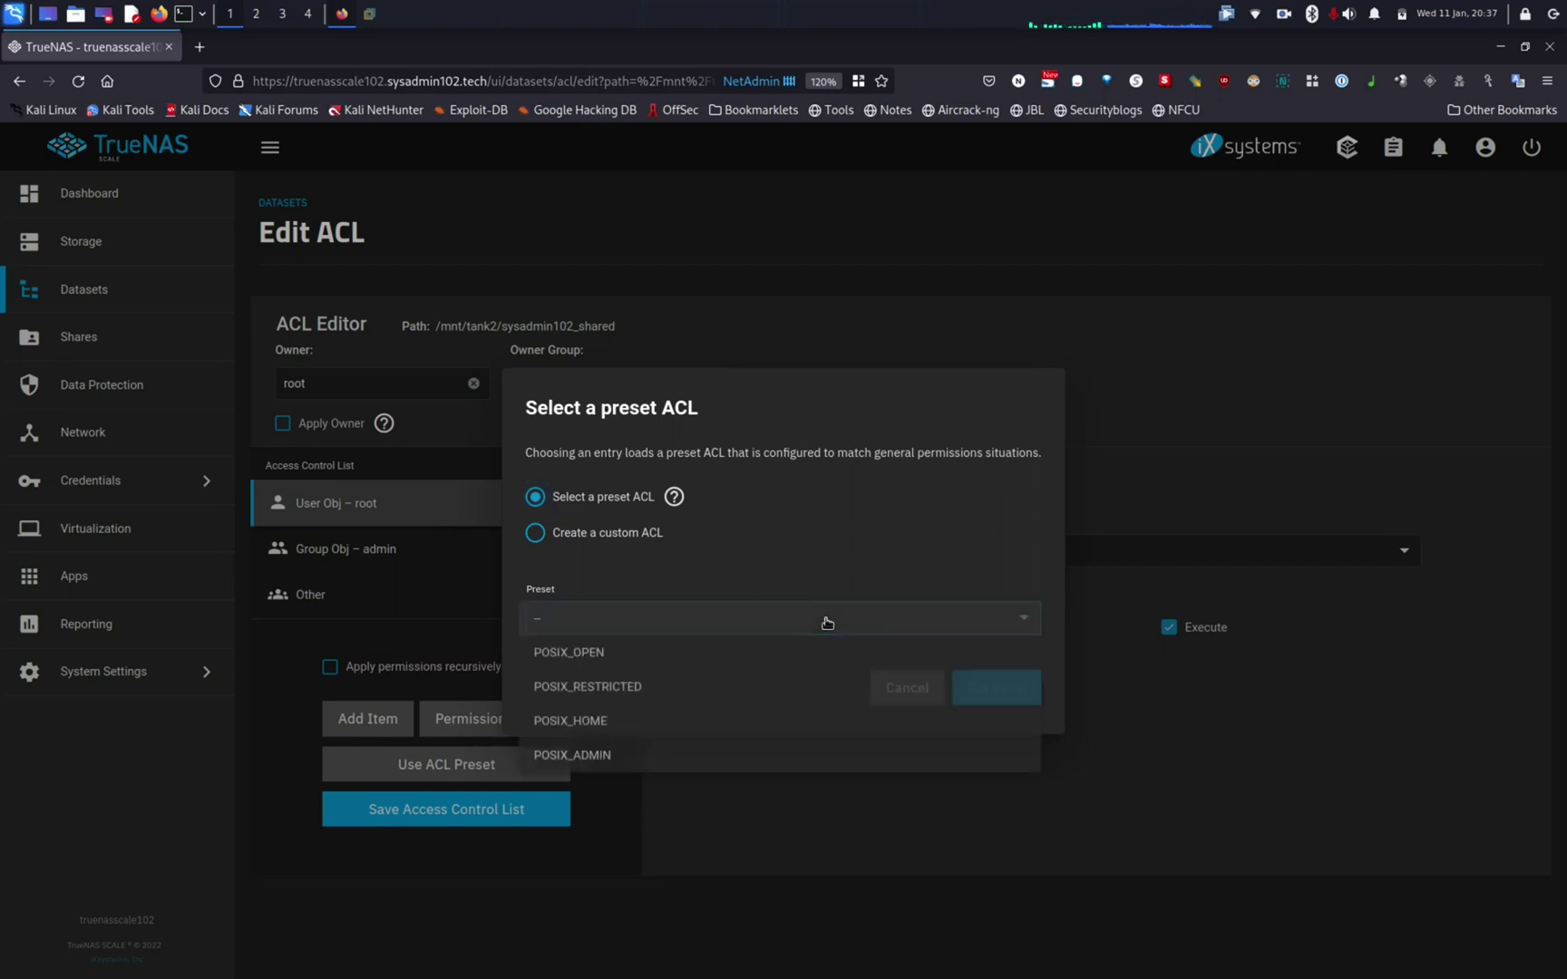
pyautogui.click(679, 742)
pyautogui.click(1006, 690)
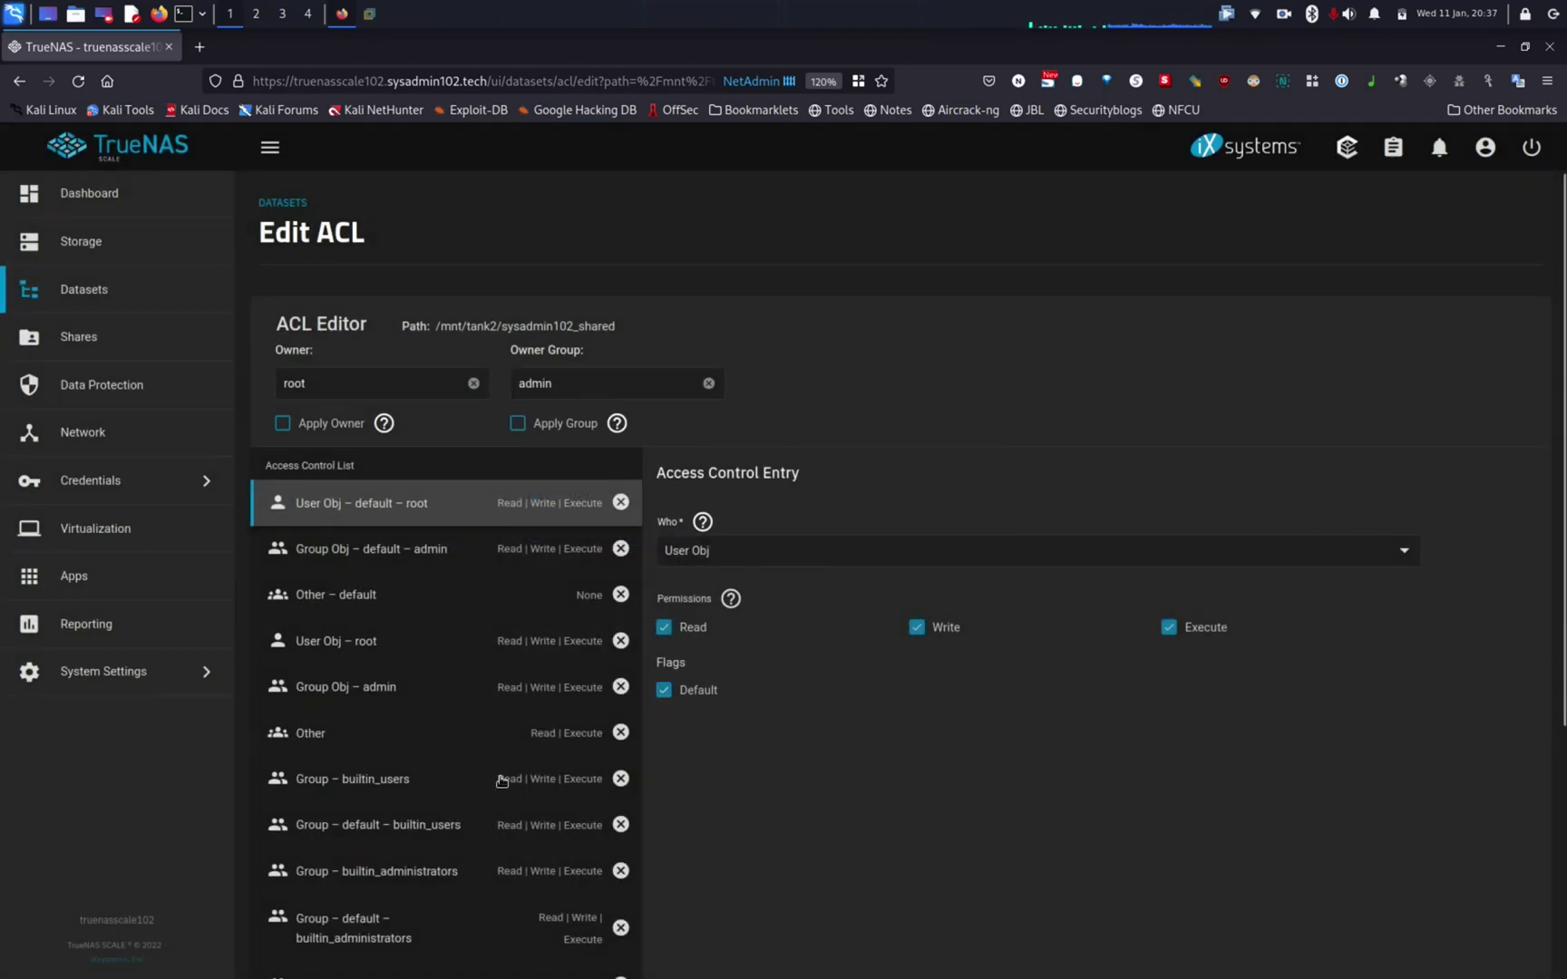
# Step: Review the builtin_users entry, save the ACL, and switch to the Windows 11 VM
pyautogui.scroll(-3, 502, 782)
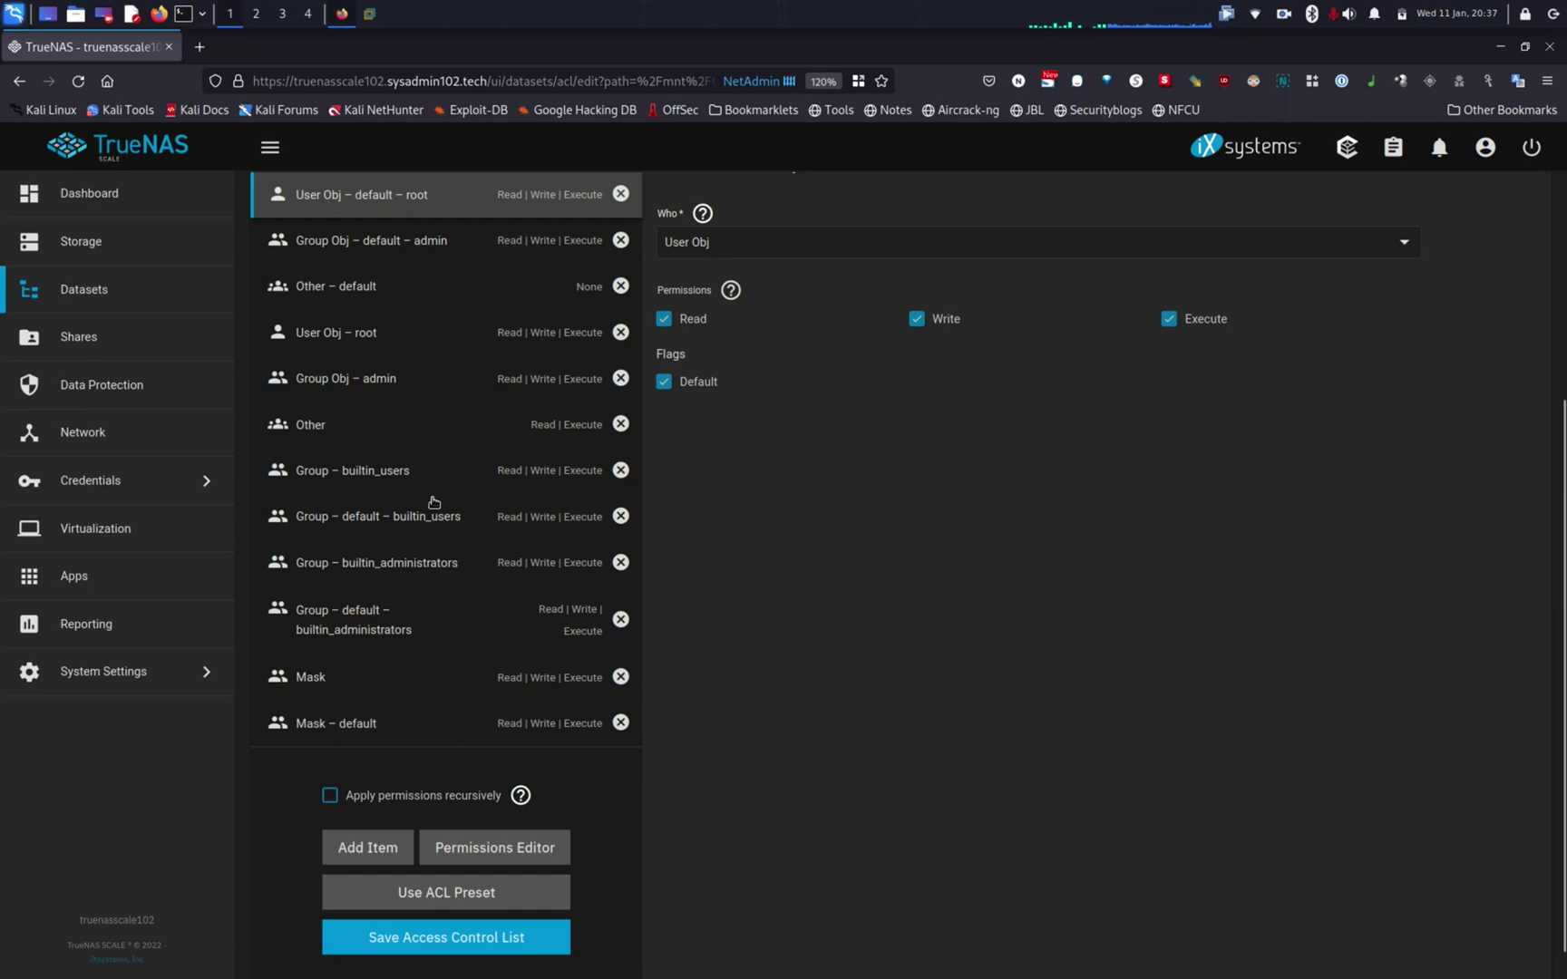
pyautogui.click(376, 476)
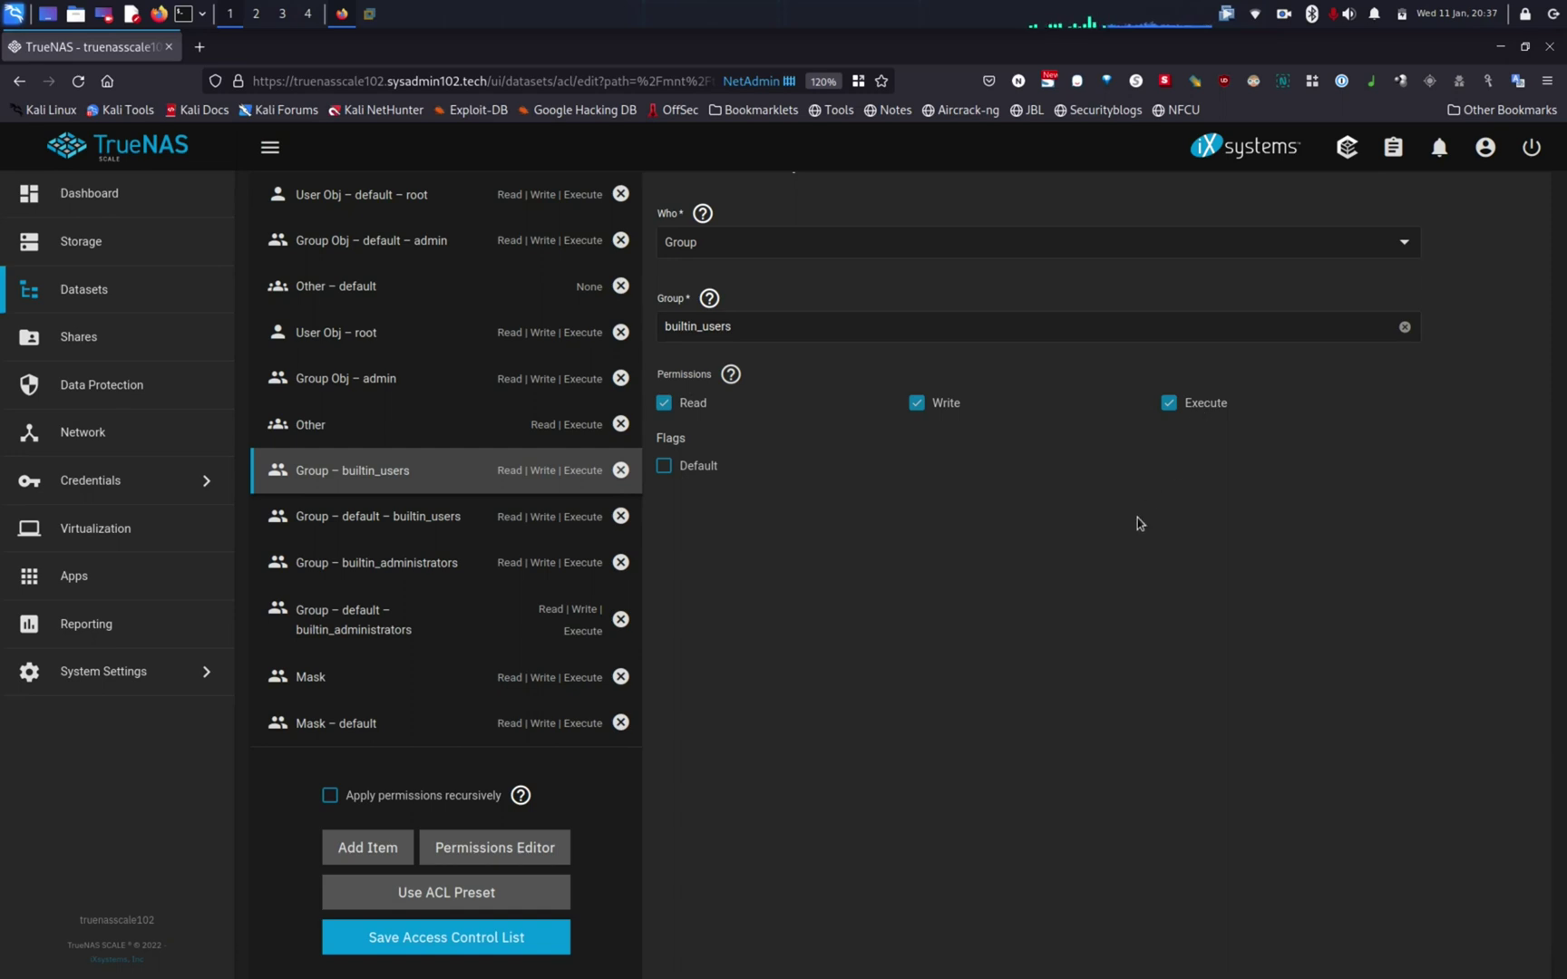
pyautogui.scroll(-1, 1136, 518)
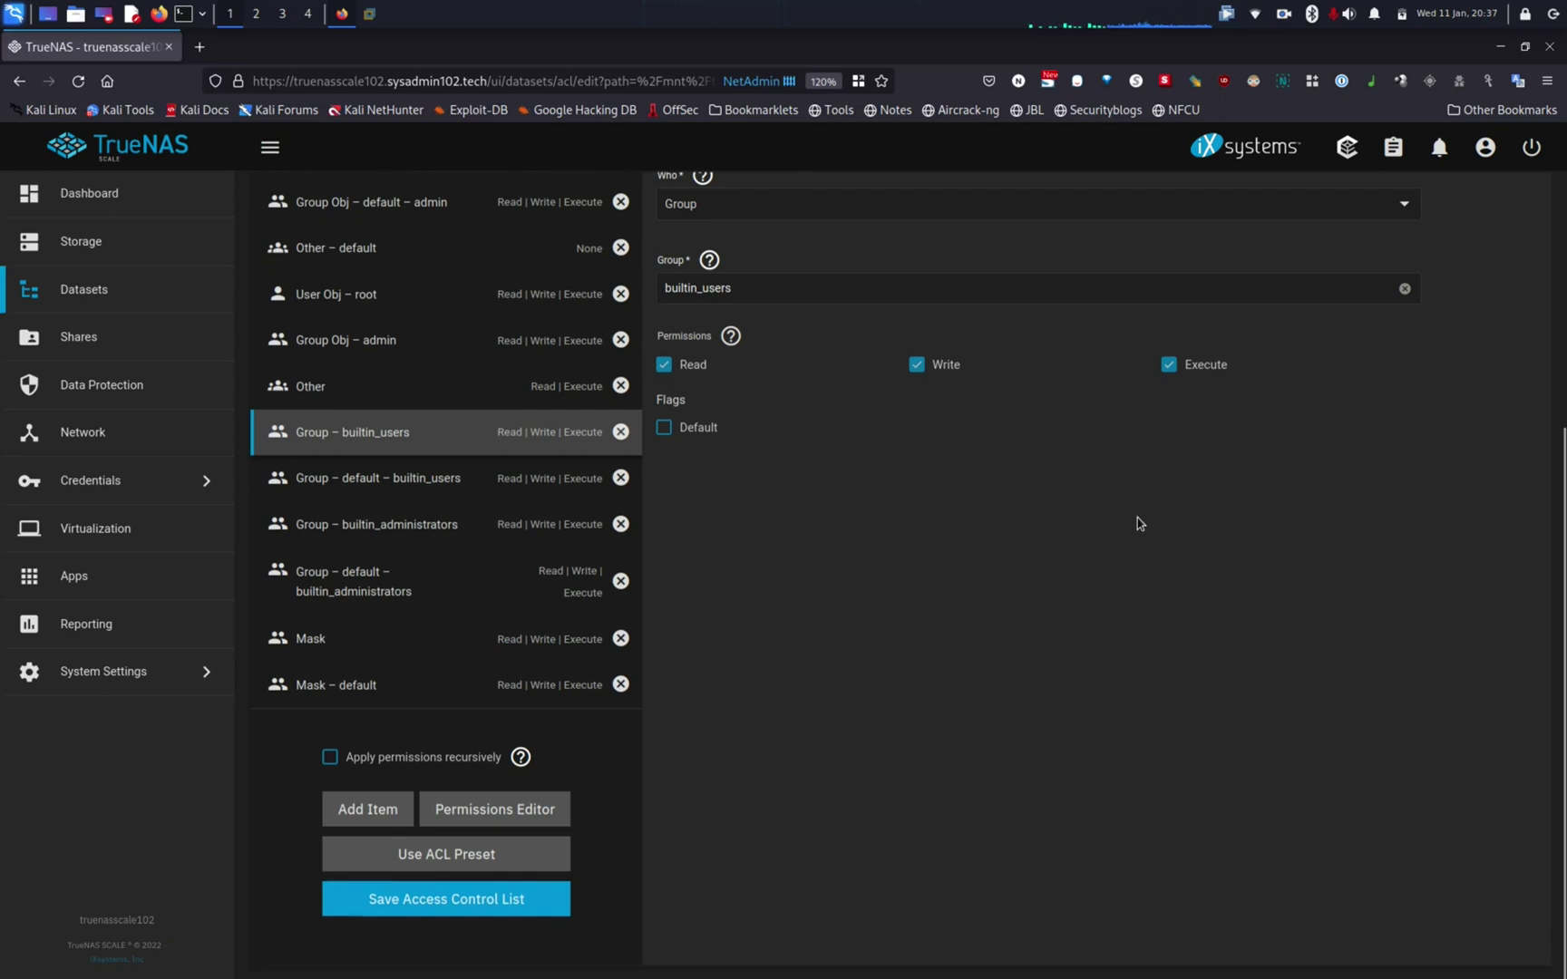
pyautogui.scroll(5, 1137, 518)
pyautogui.scroll(-4, 1136, 517)
pyautogui.click(469, 910)
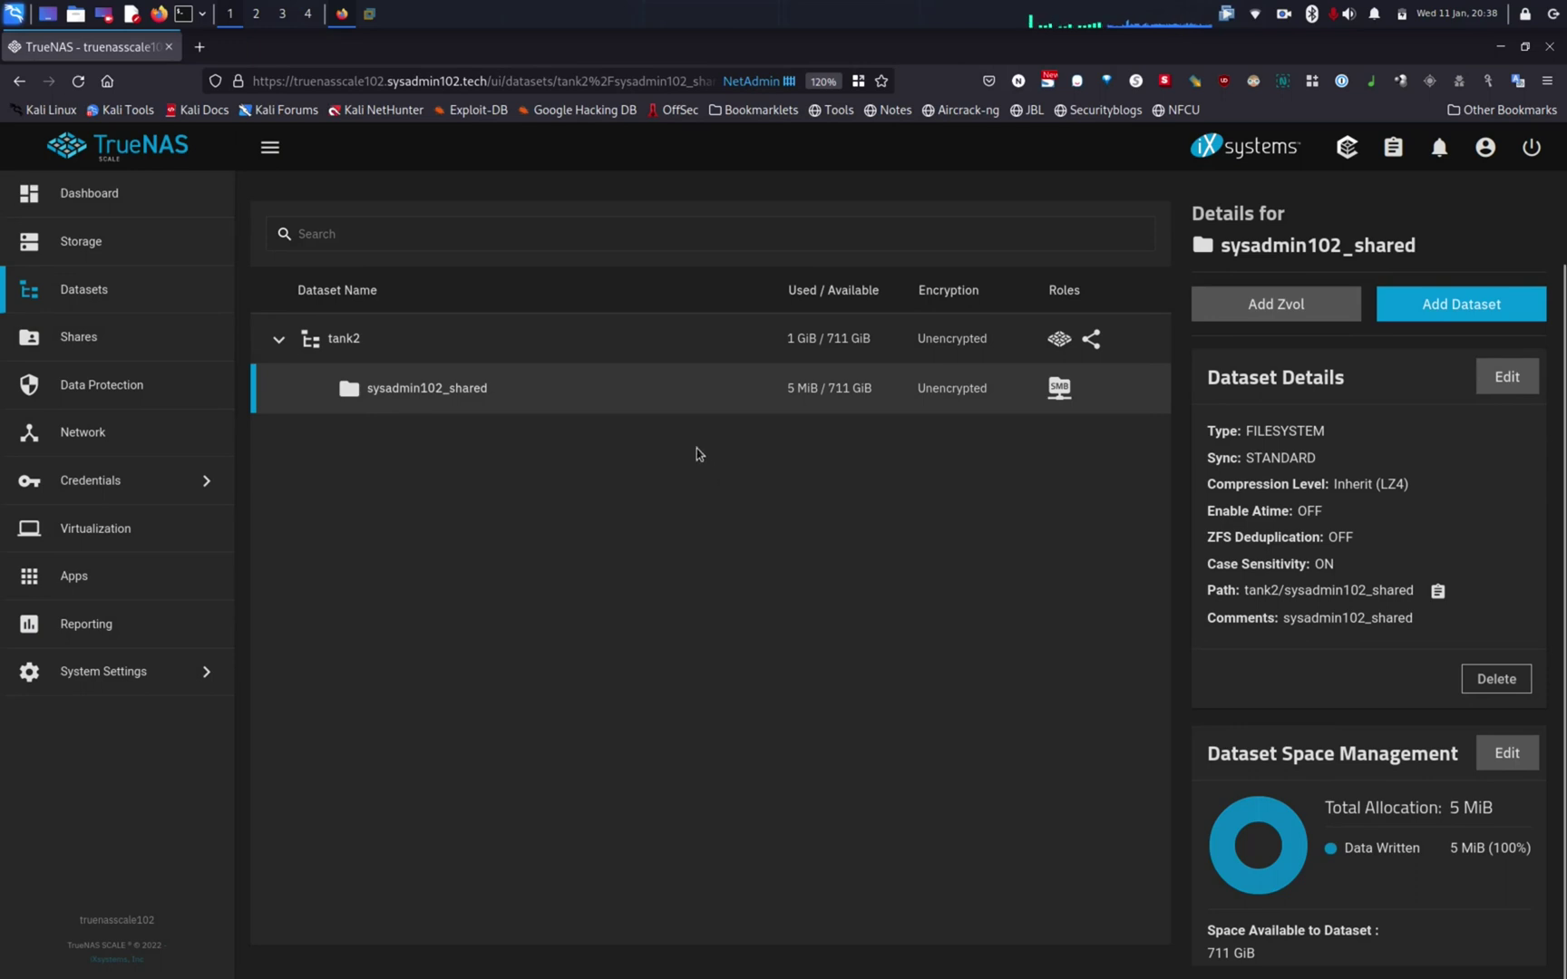
pyautogui.click(370, 14)
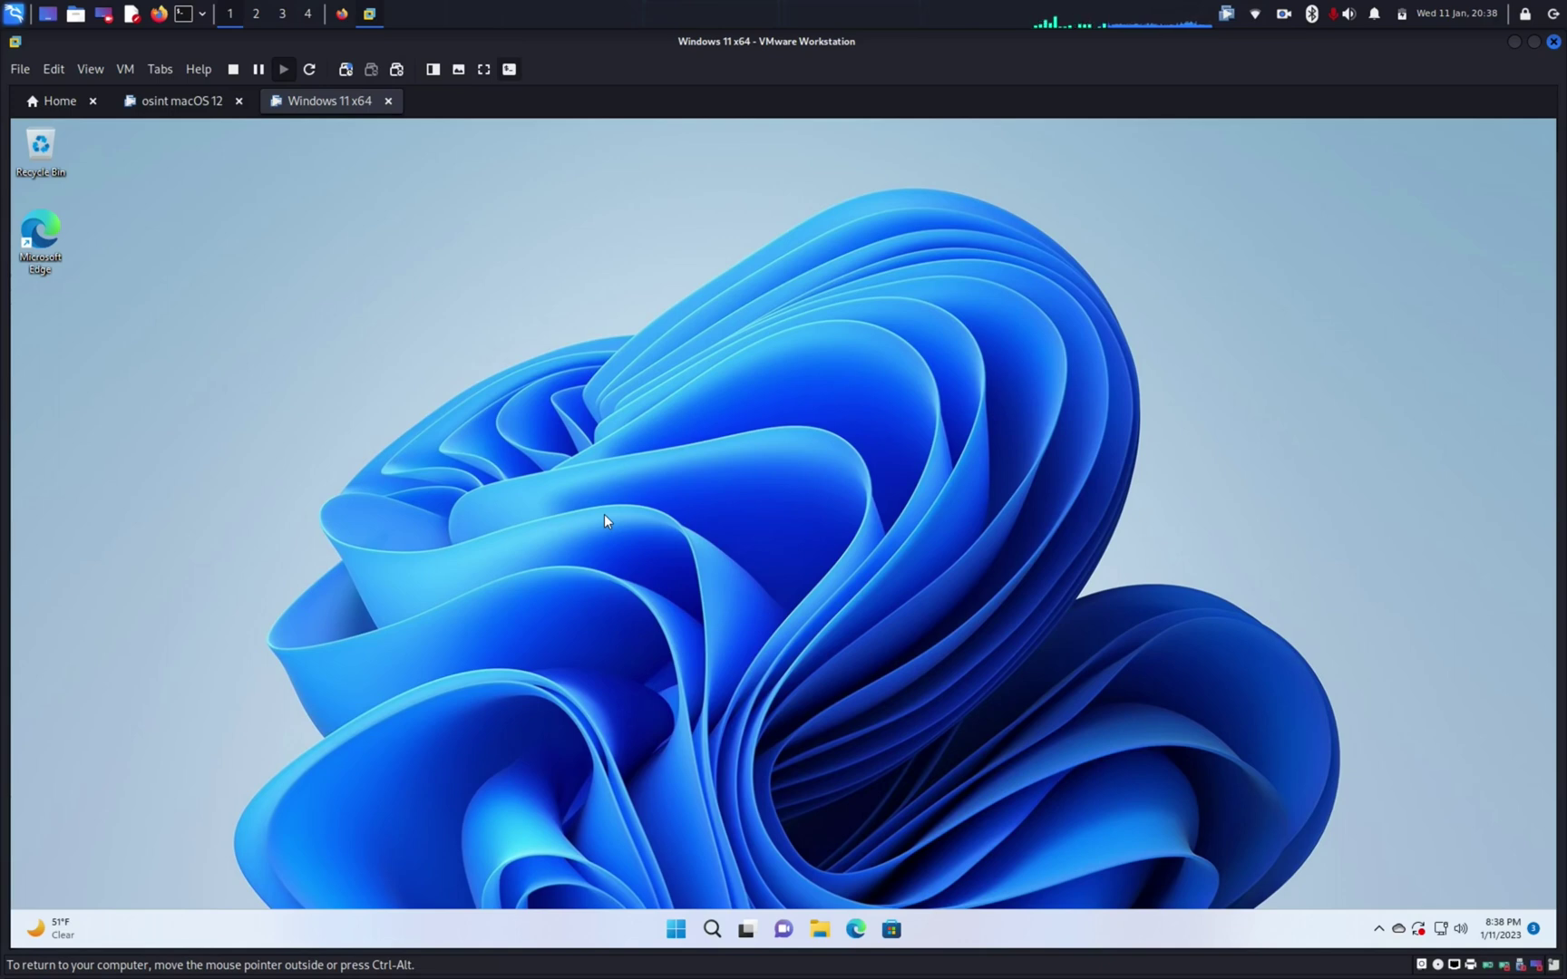
# Step: Open the Run dialog in Windows 11 via search
pyautogui.press('super+r')
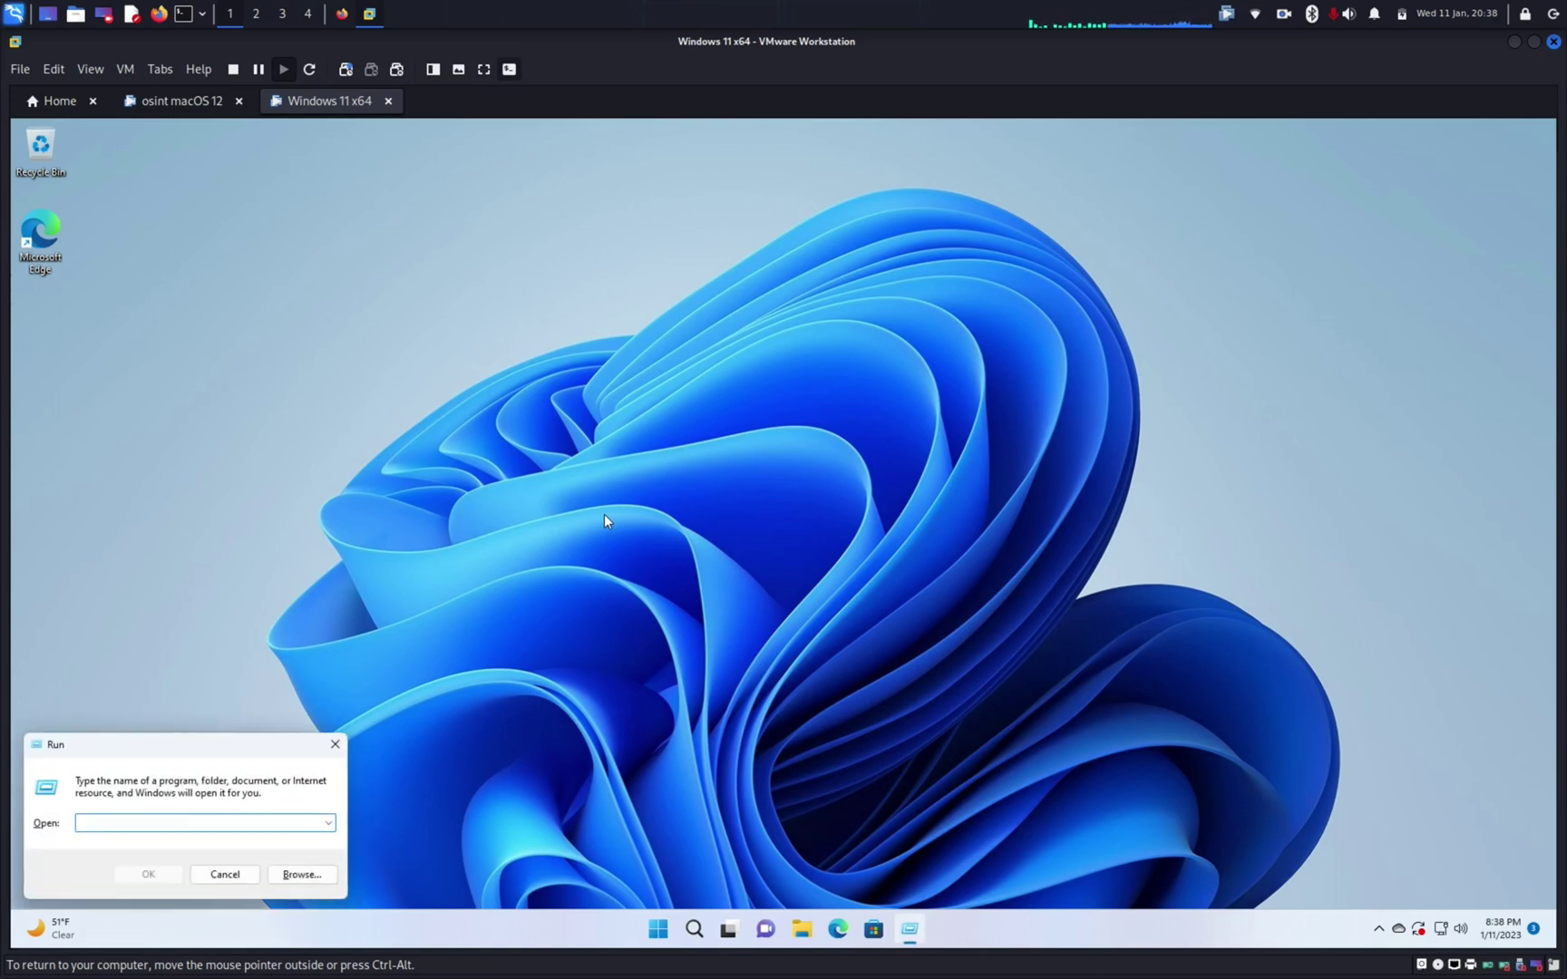
pyautogui.click(334, 746)
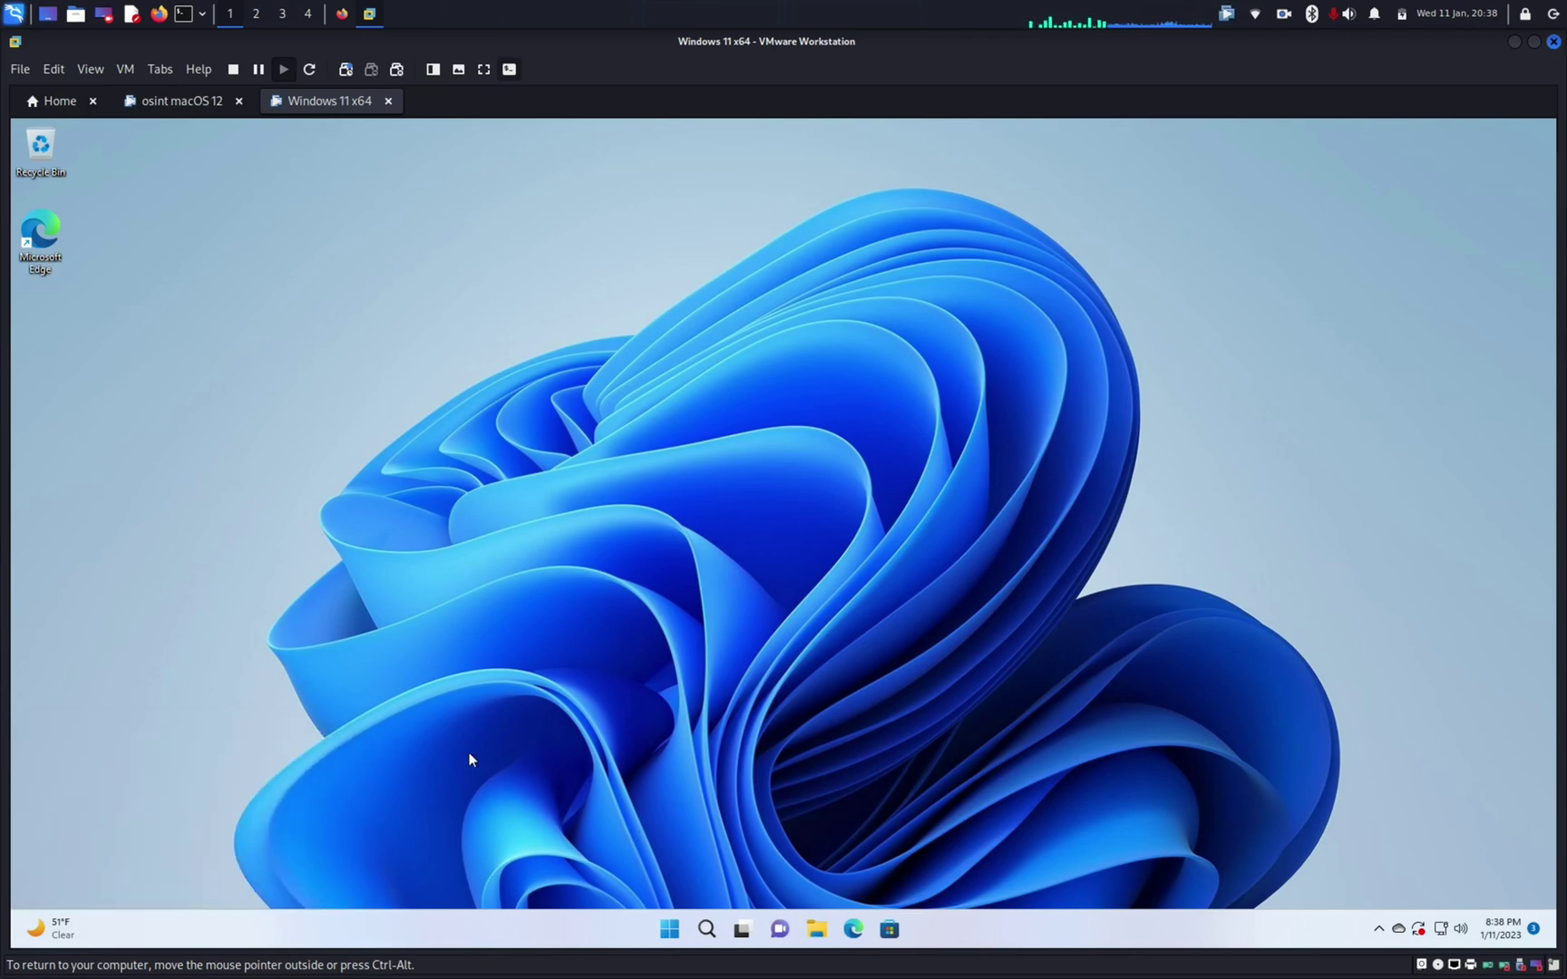
pyautogui.click(712, 931)
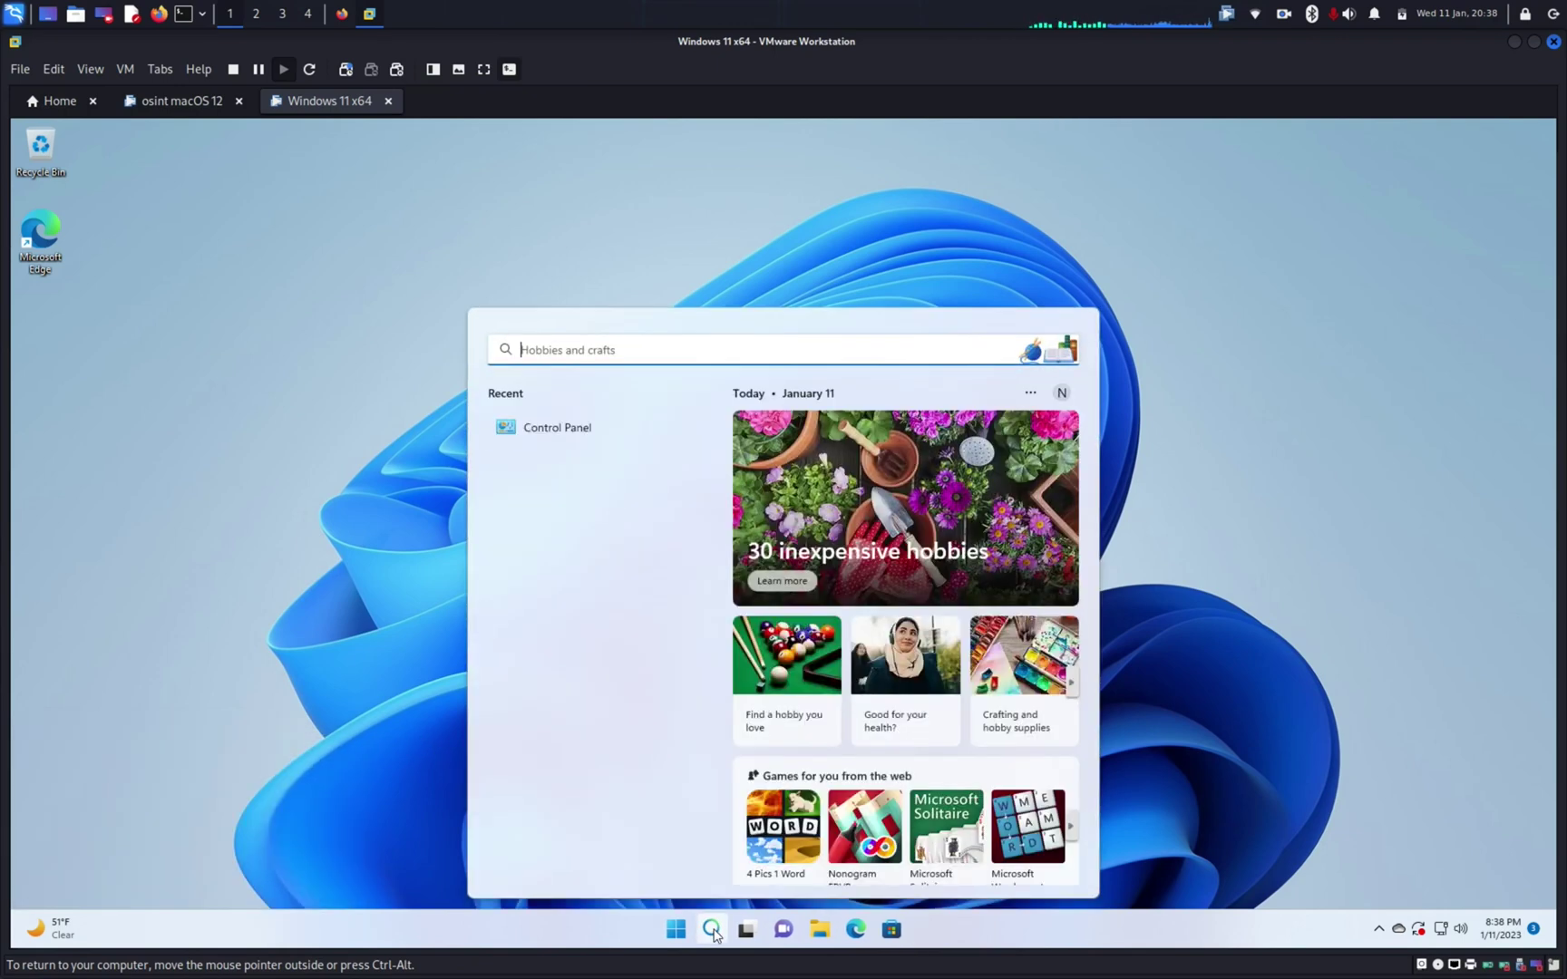
pyautogui.write('run')
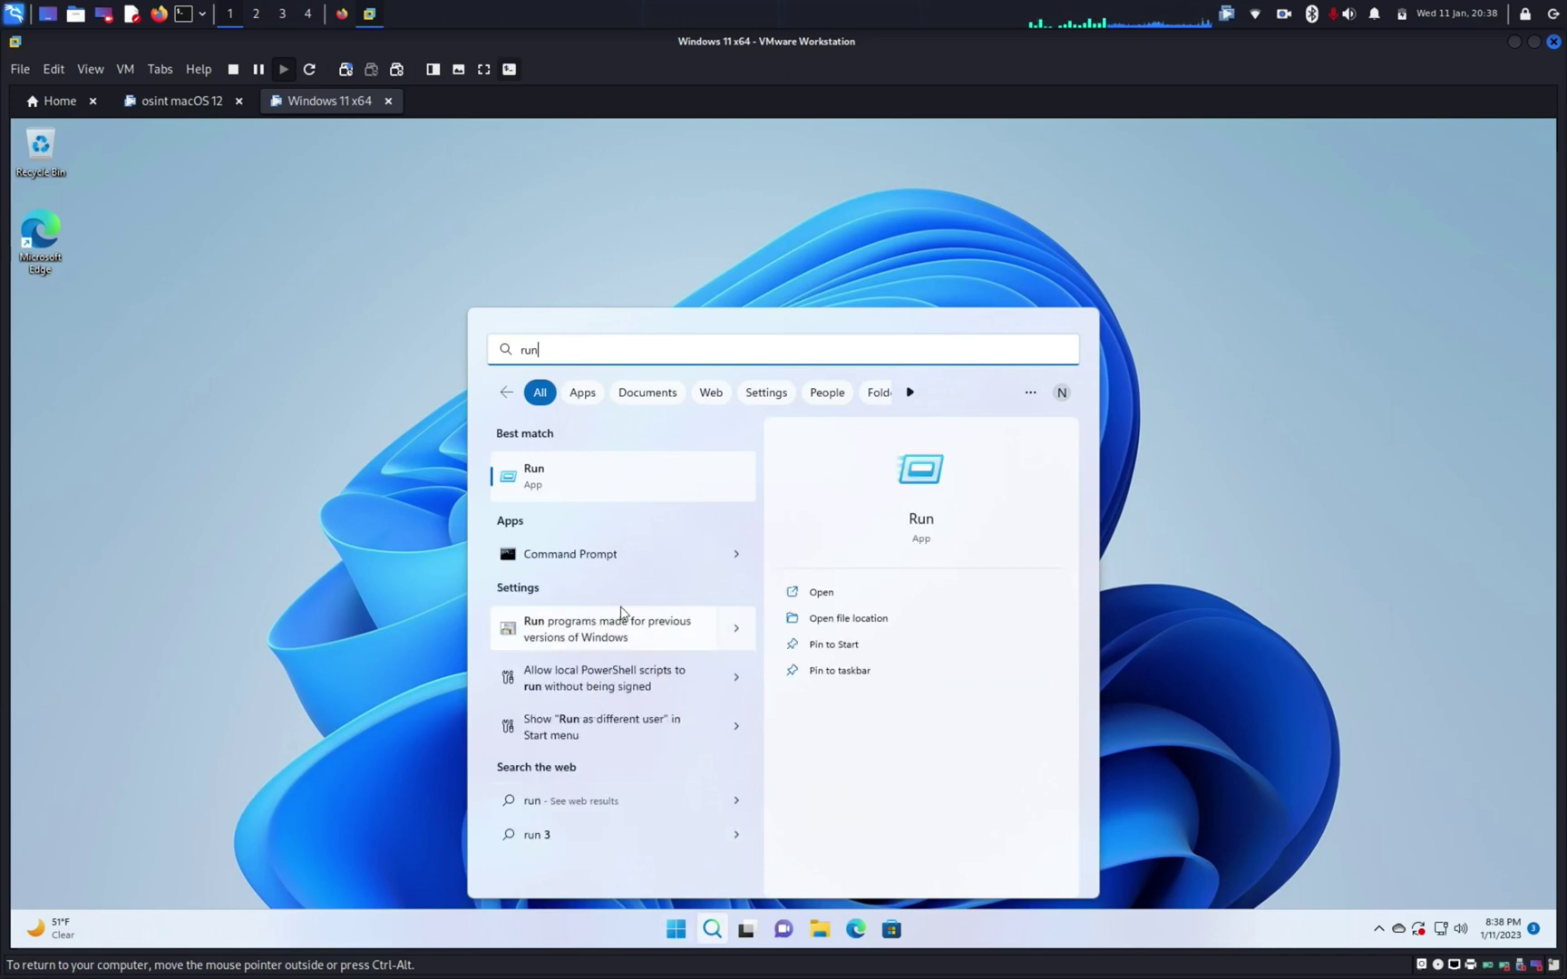
pyautogui.click(579, 458)
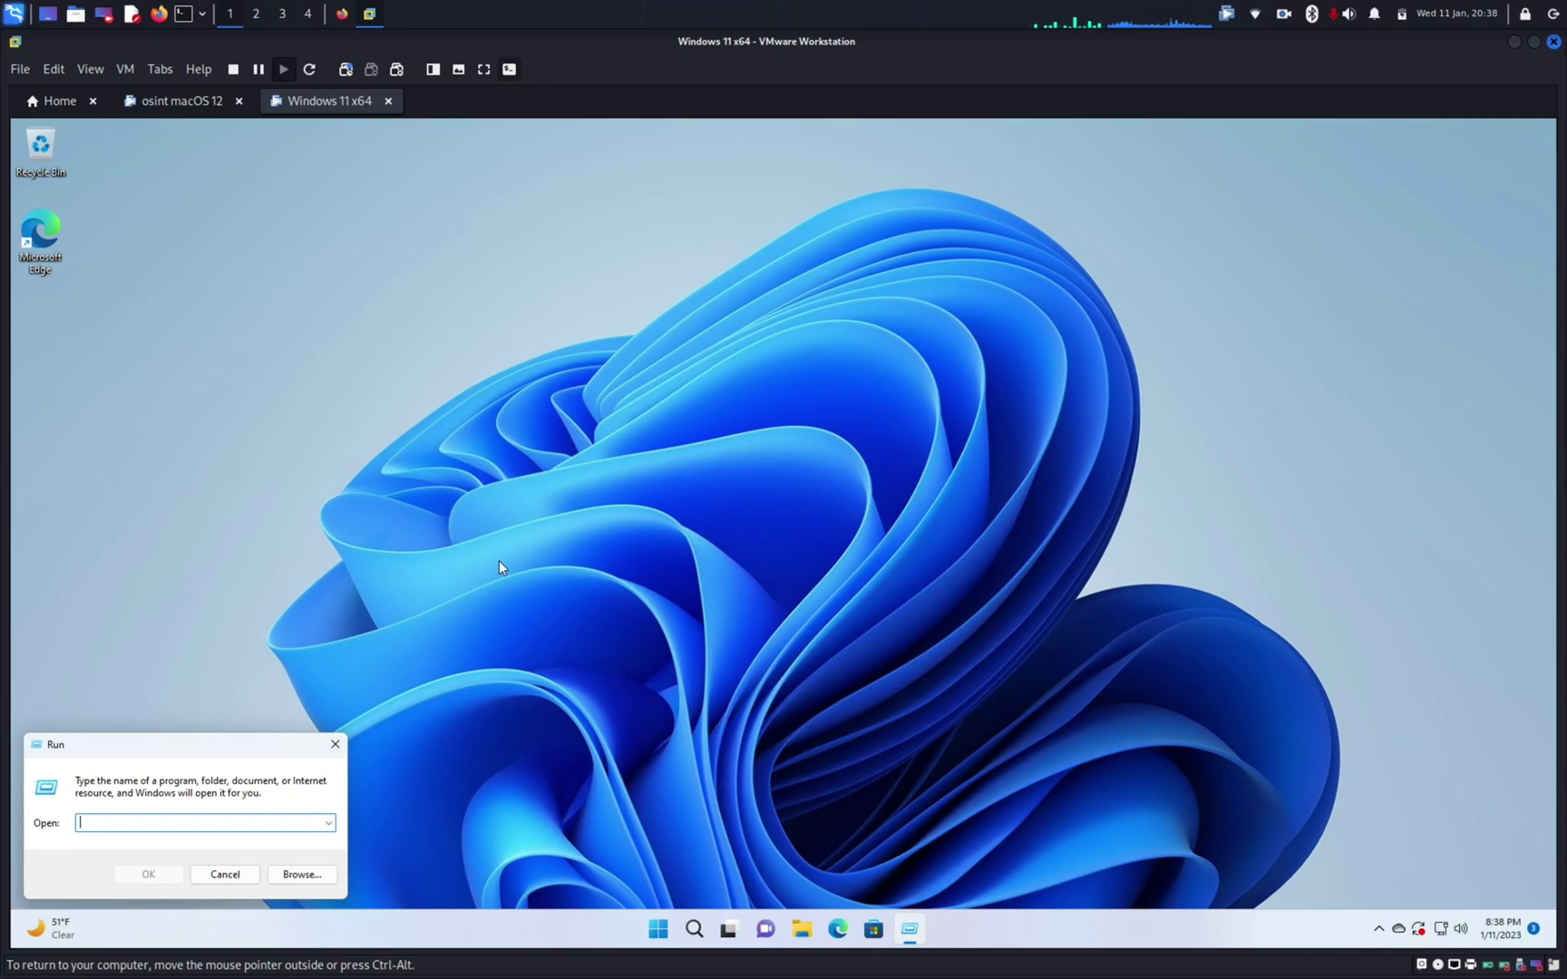
# Step: Enter the UNC path \\truenasscale102.sysadmin102.tech\sysadmin102_shared in Run
pyautogui.write('\\\\')
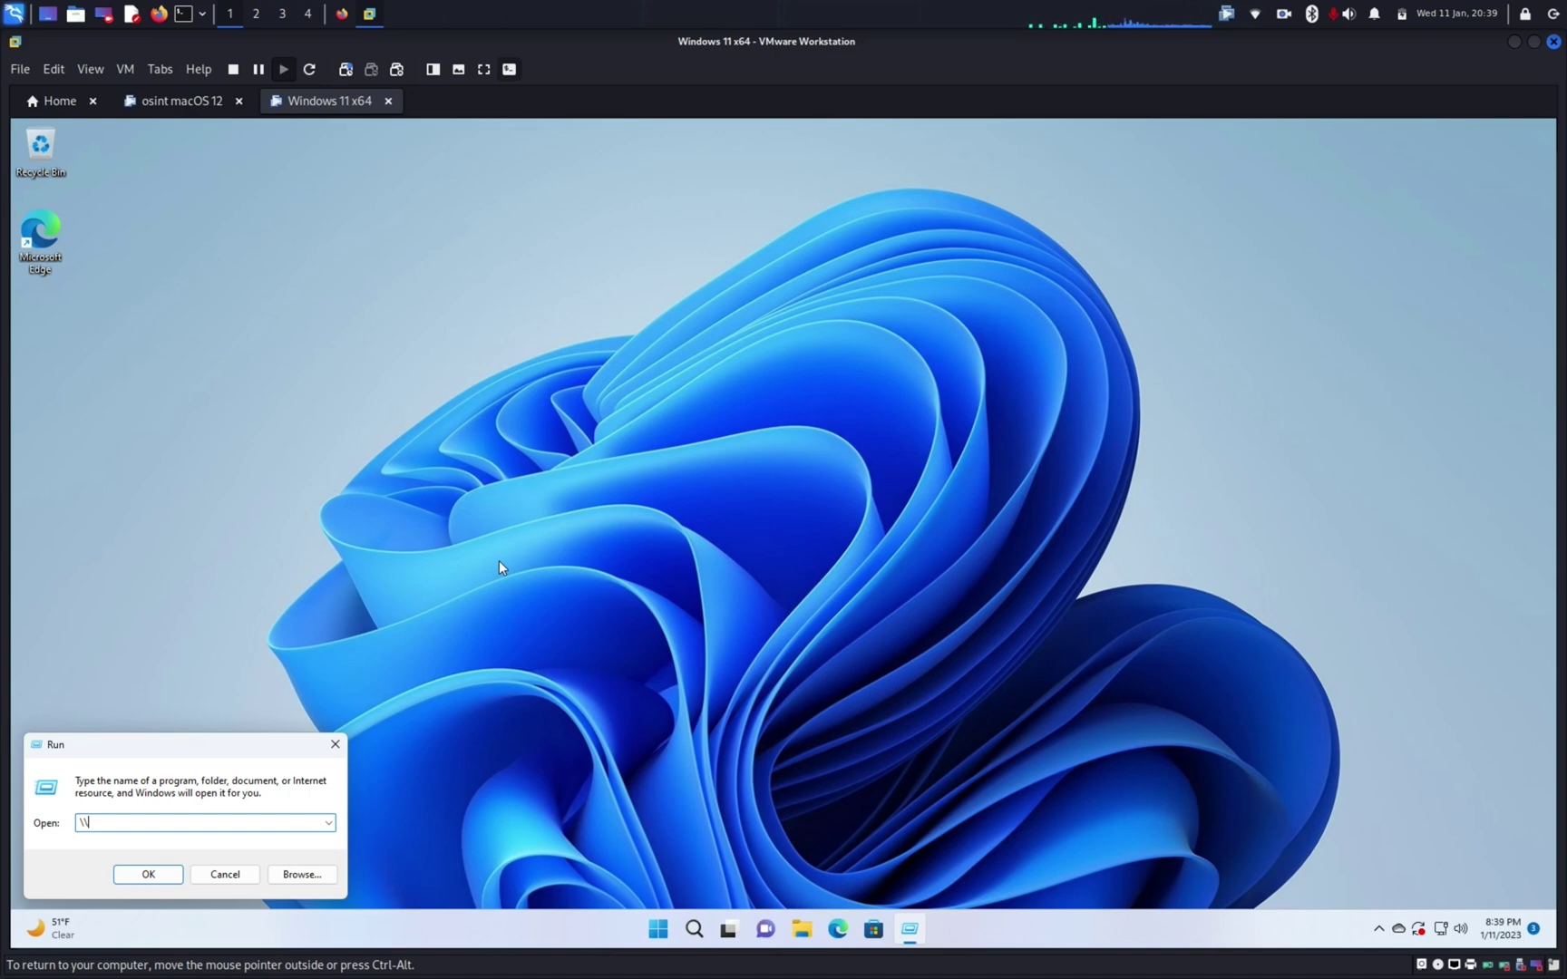
pyautogui.write('tru')
pyautogui.write('enasscale102.sysadmin102.tech')
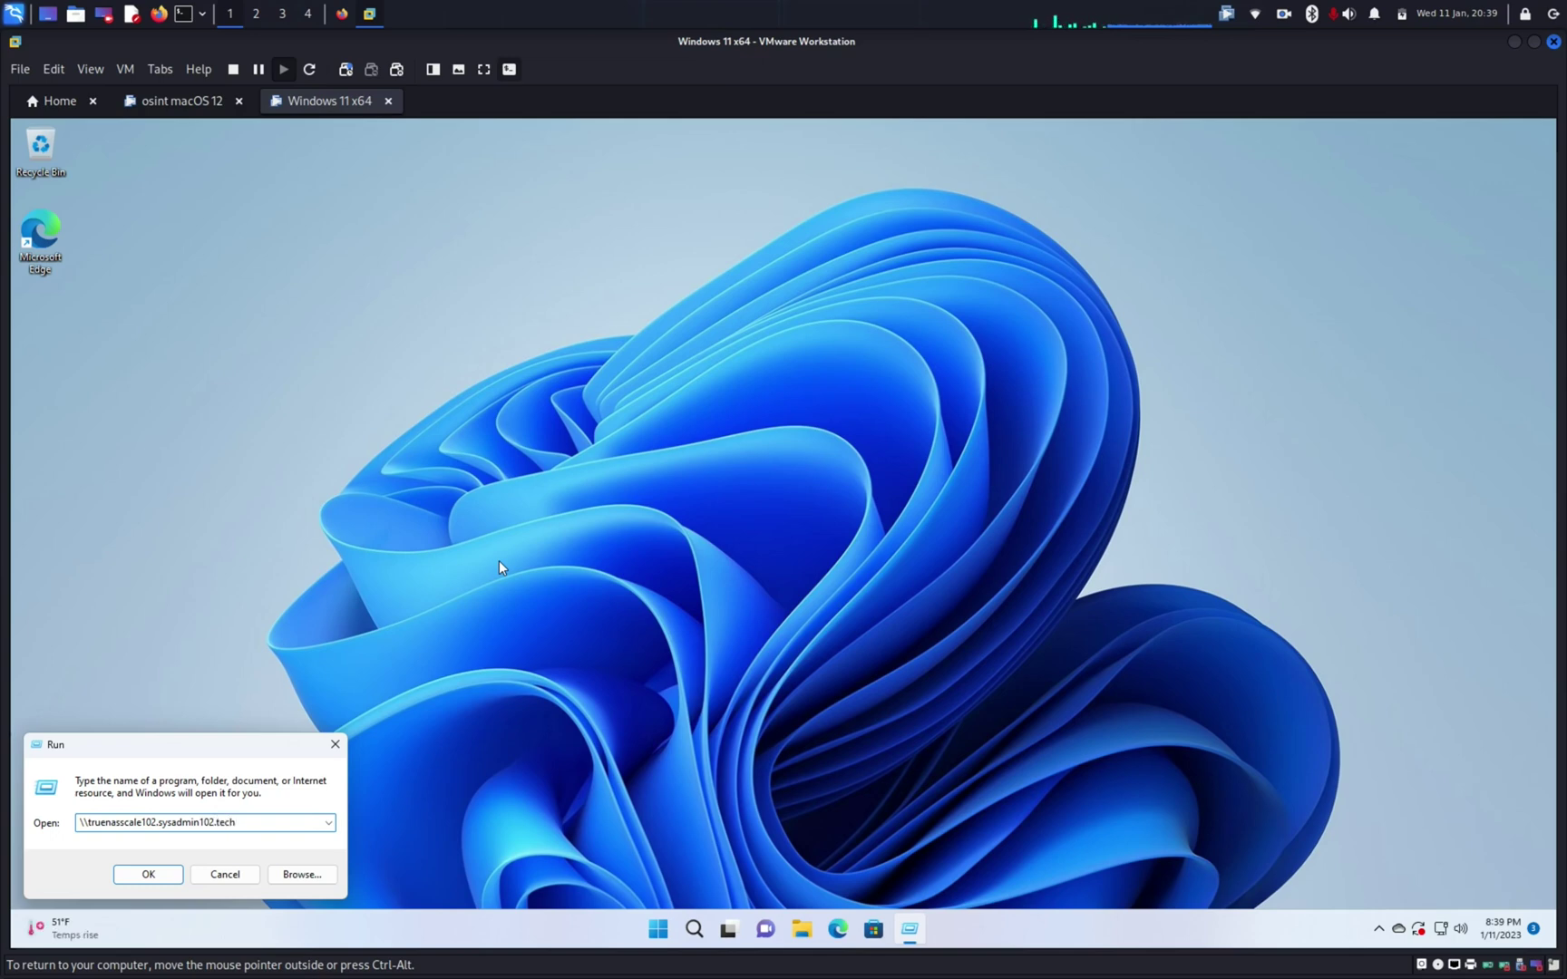
pyautogui.write('\\')
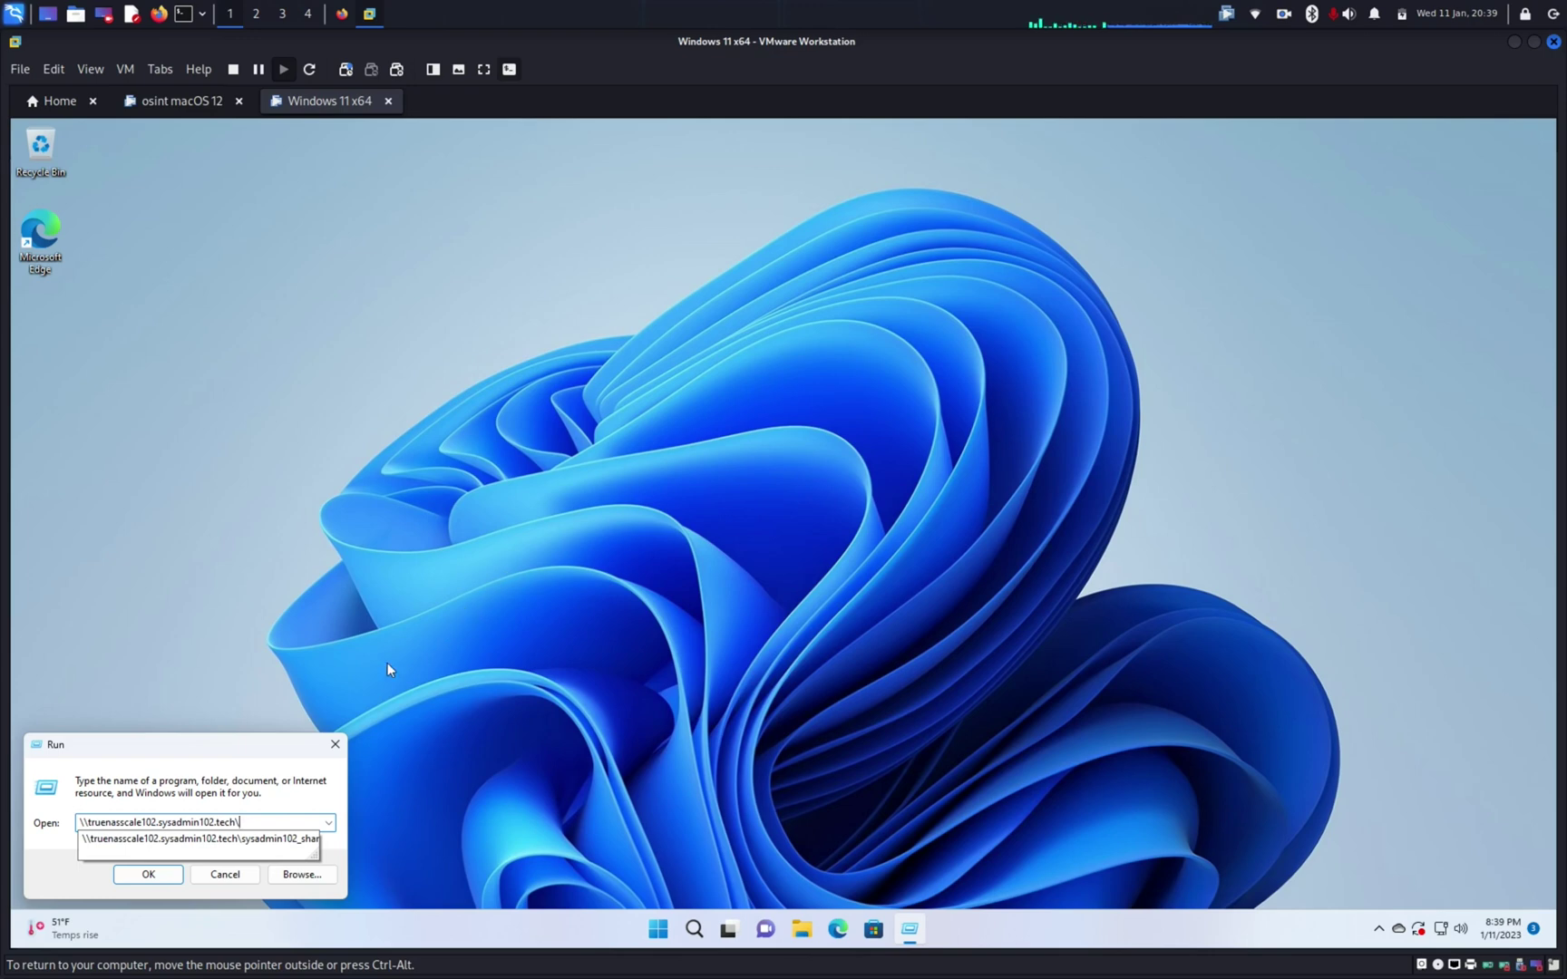
pyautogui.click(269, 839)
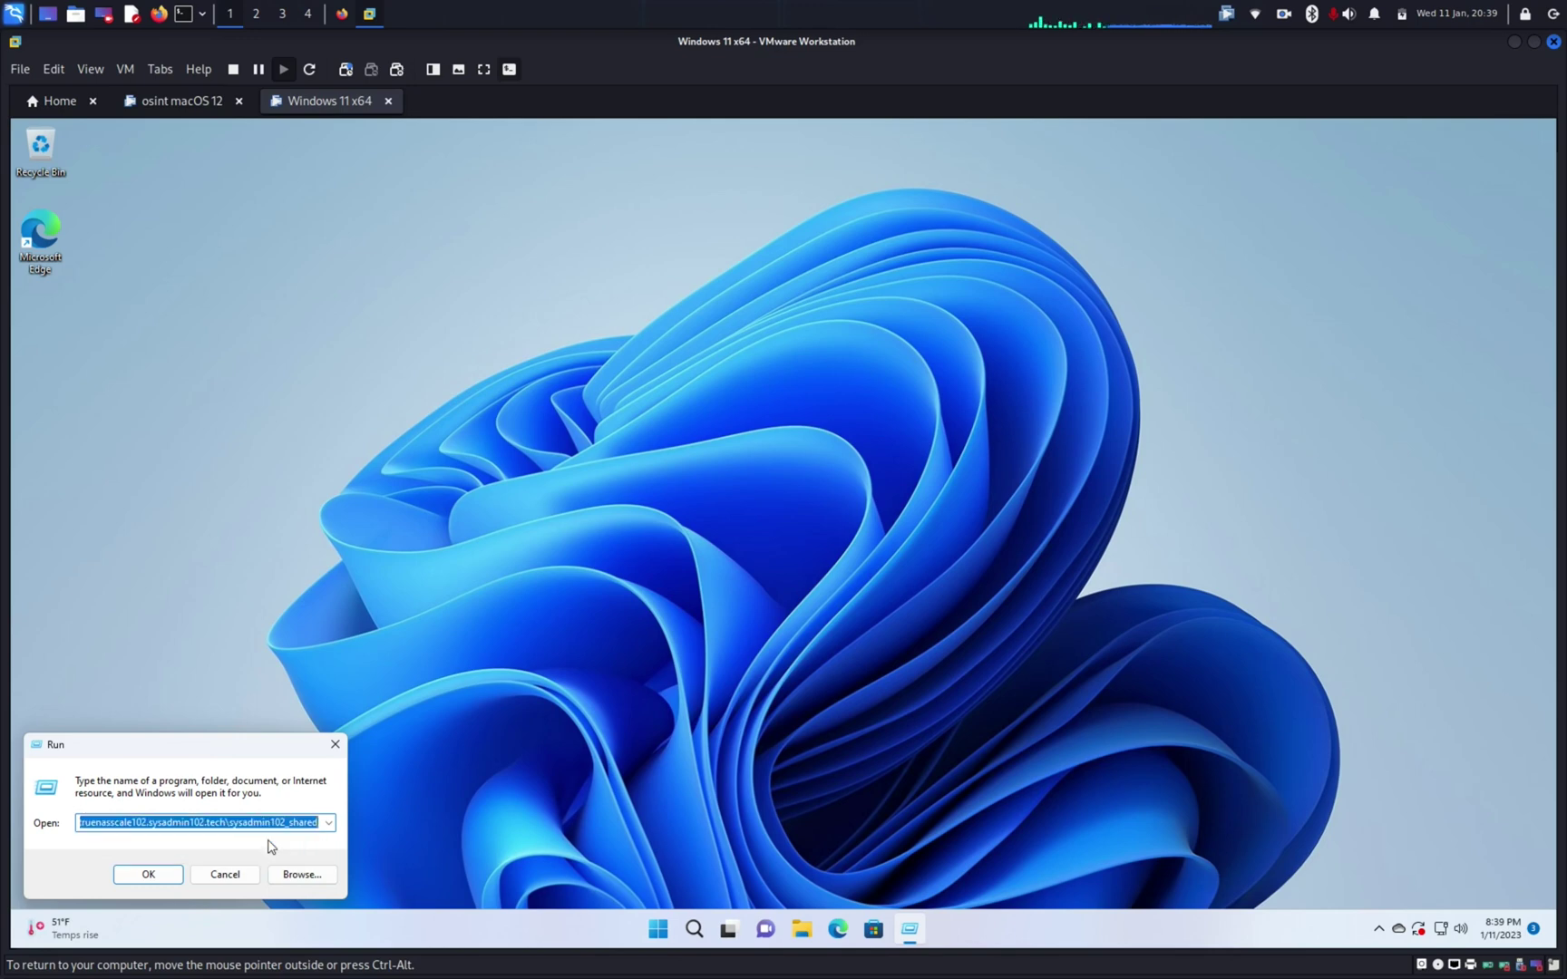
# Step: Open the share, signing in as user sysadmin with its password and remembering the credentials
pyautogui.click(148, 874)
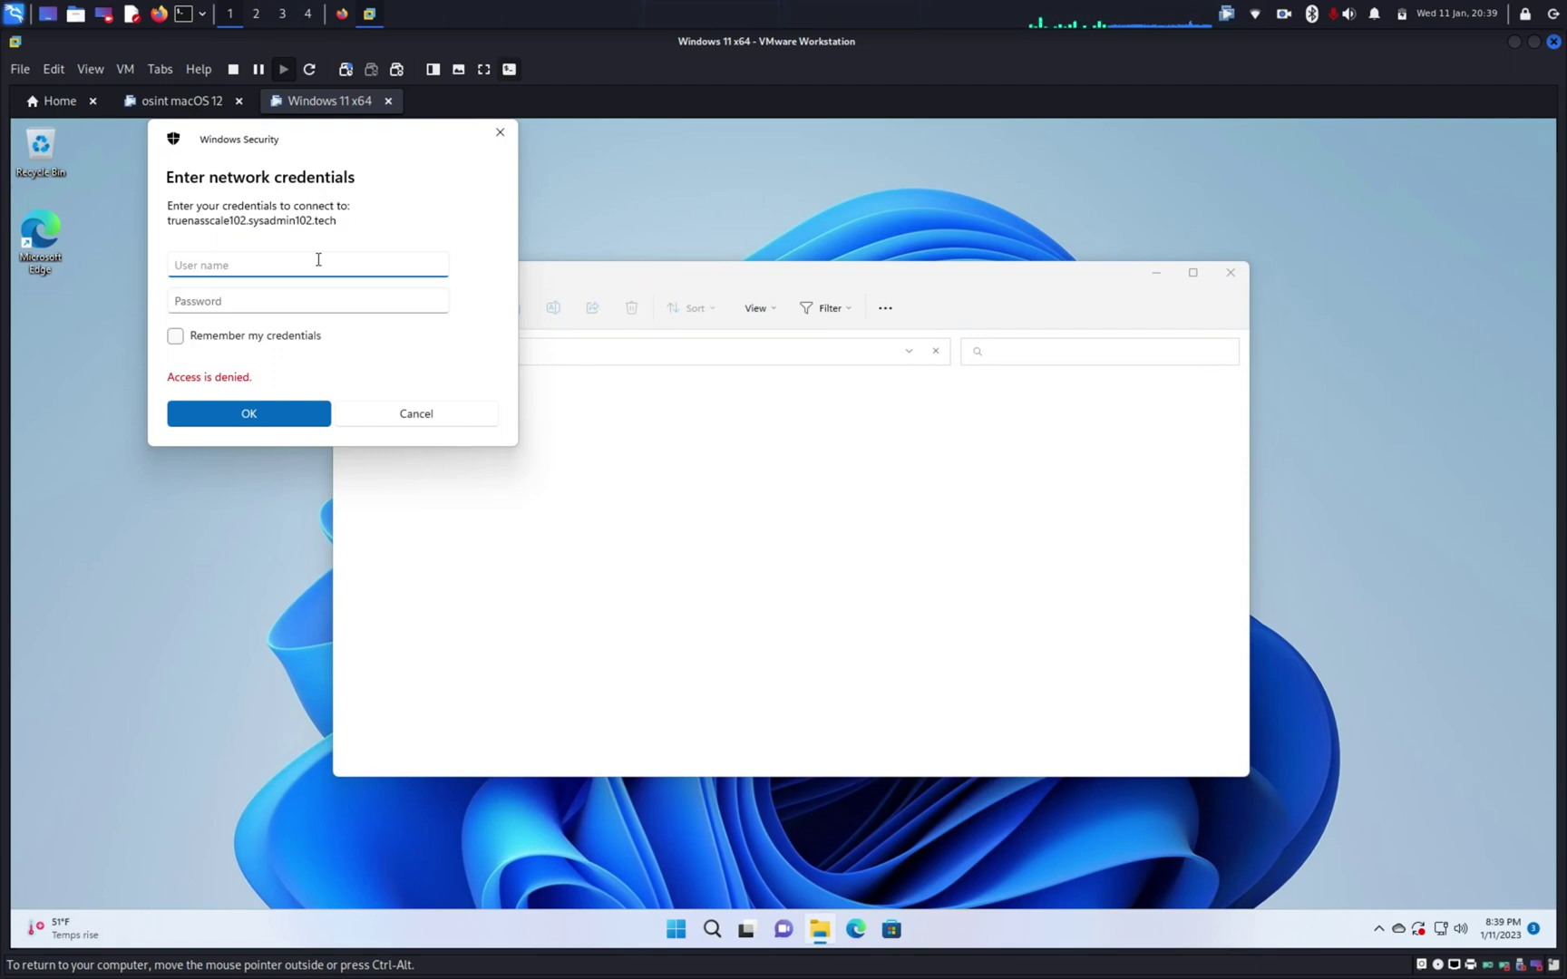
pyautogui.write('sysadmin')
pyautogui.press('Tab')
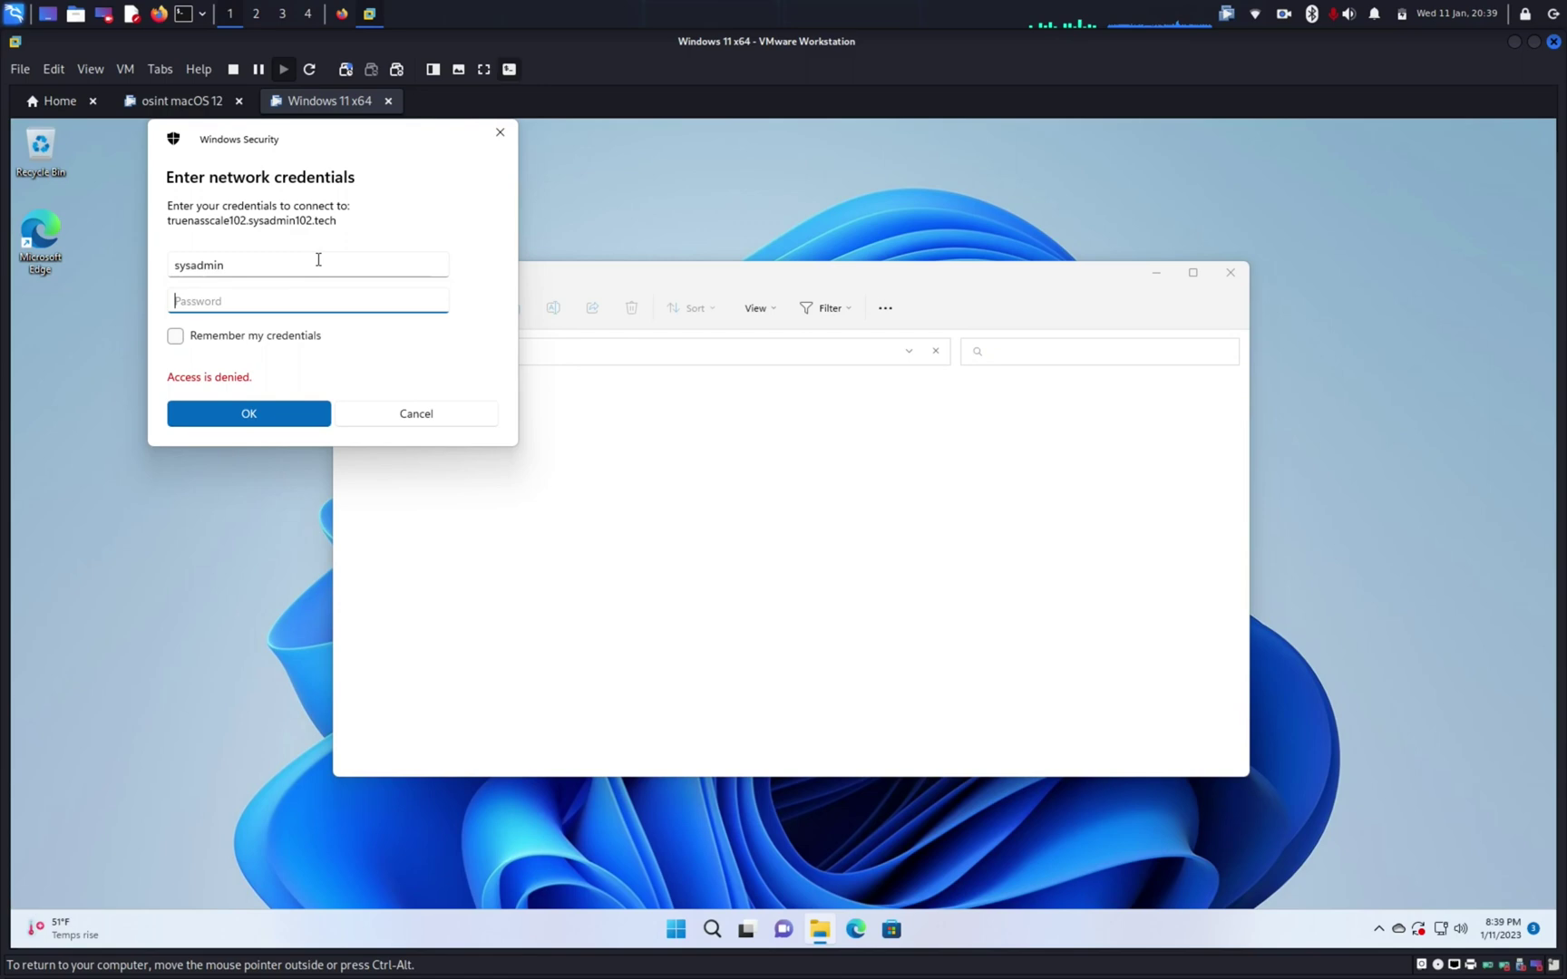
pyautogui.write('************')
pyautogui.click(177, 338)
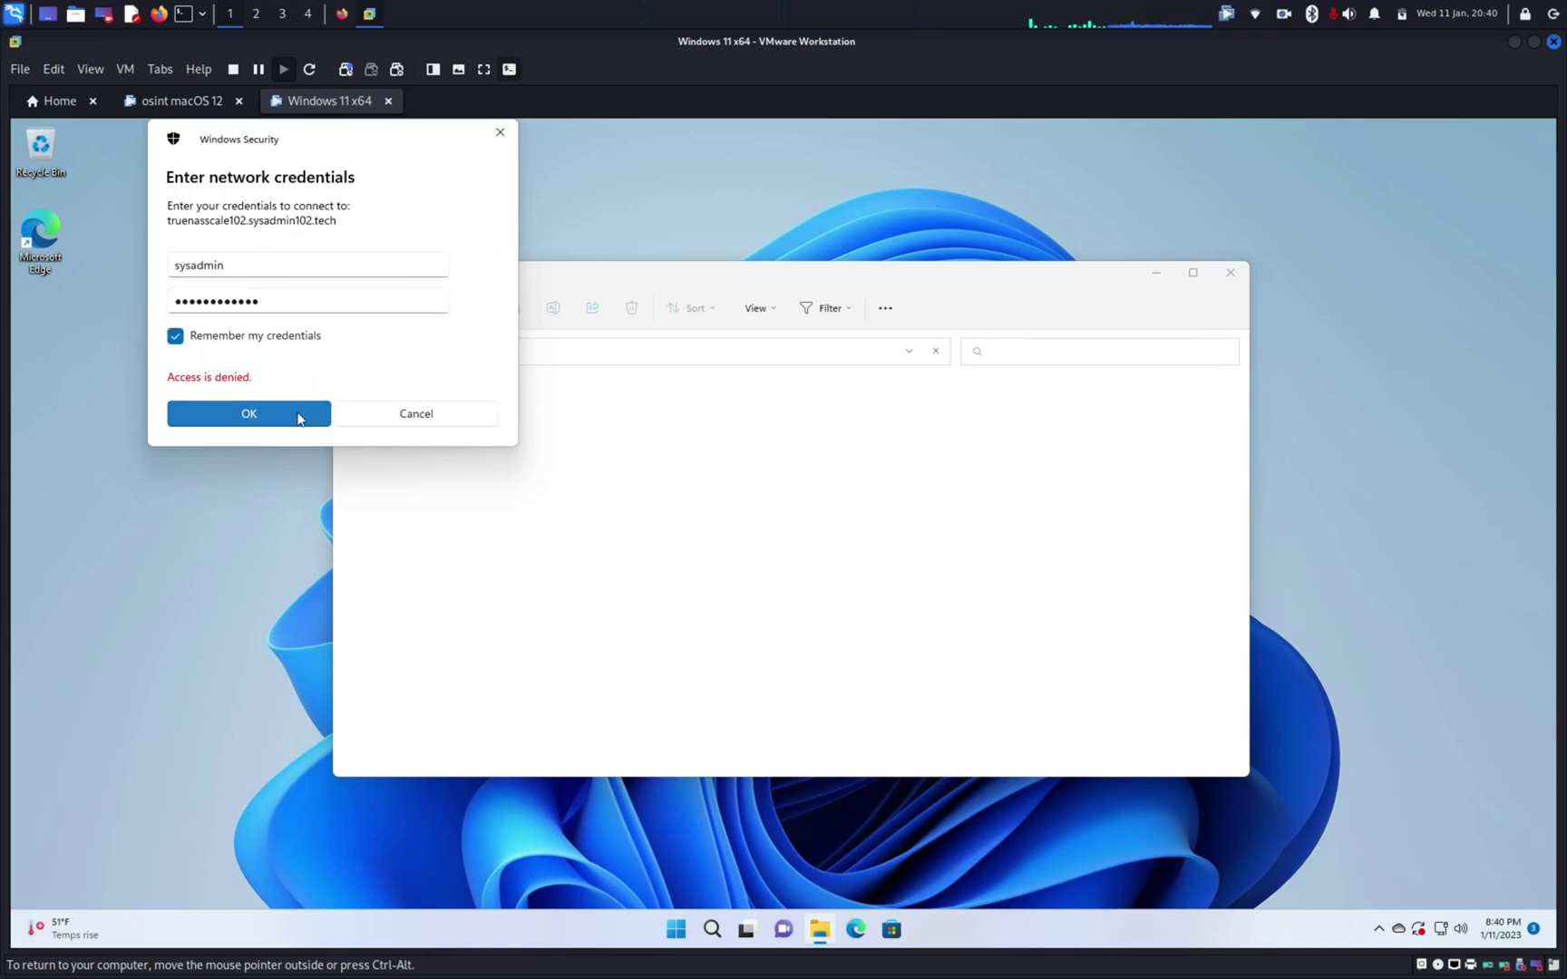
pyautogui.click(299, 418)
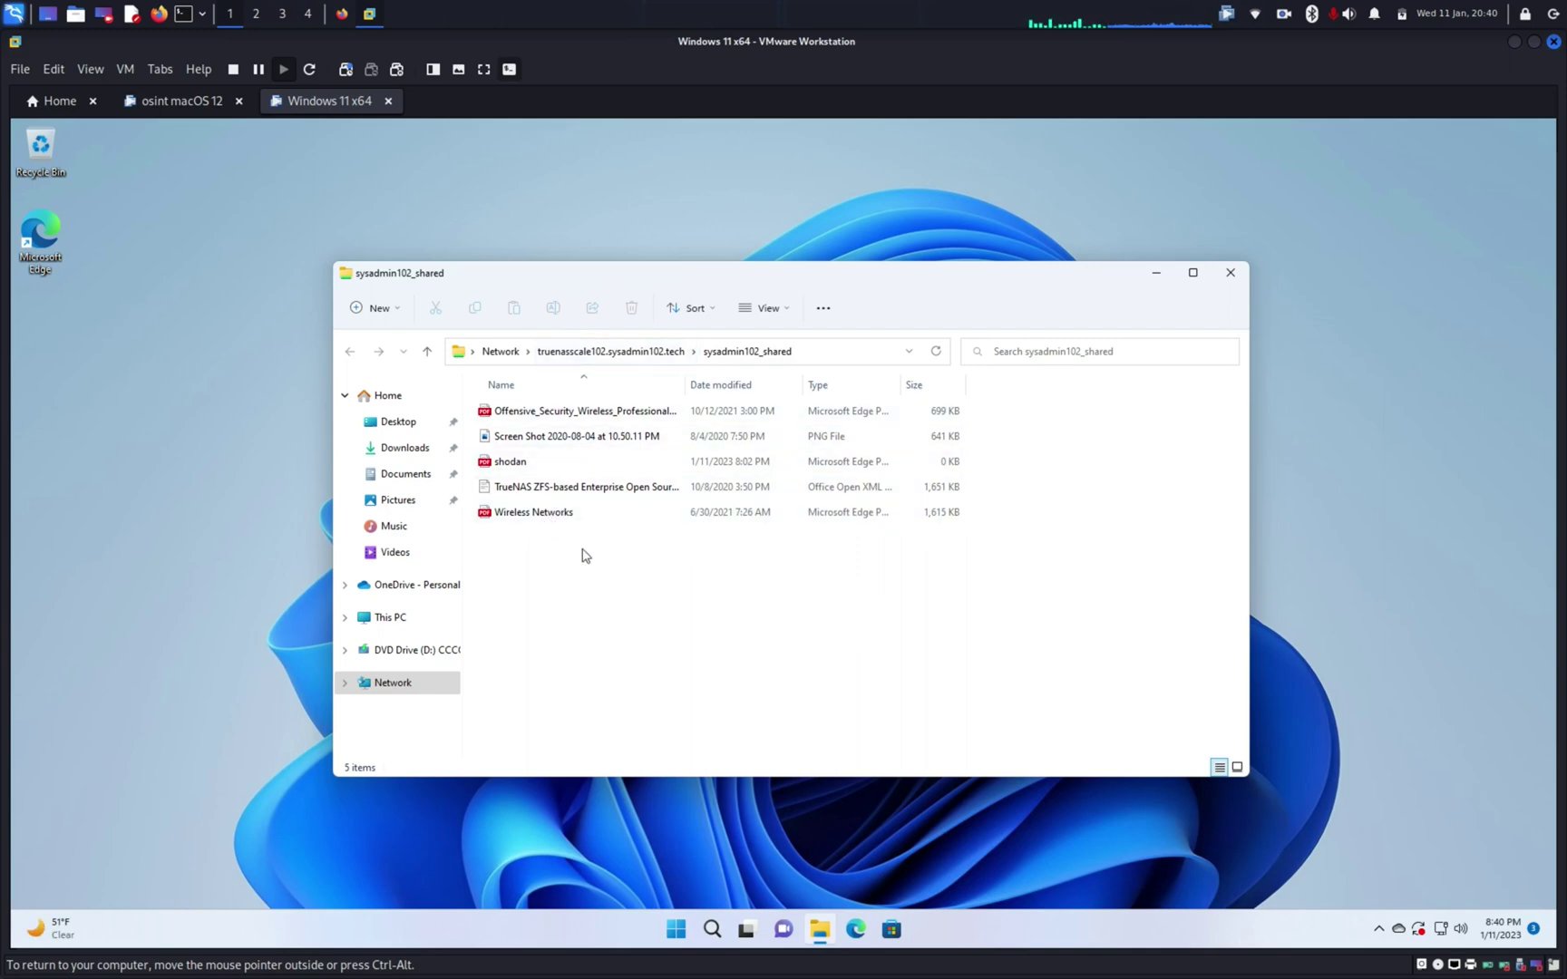
# Step: Map the sysadmin102_shared folder as network drive Z:
pyautogui.click(553, 354)
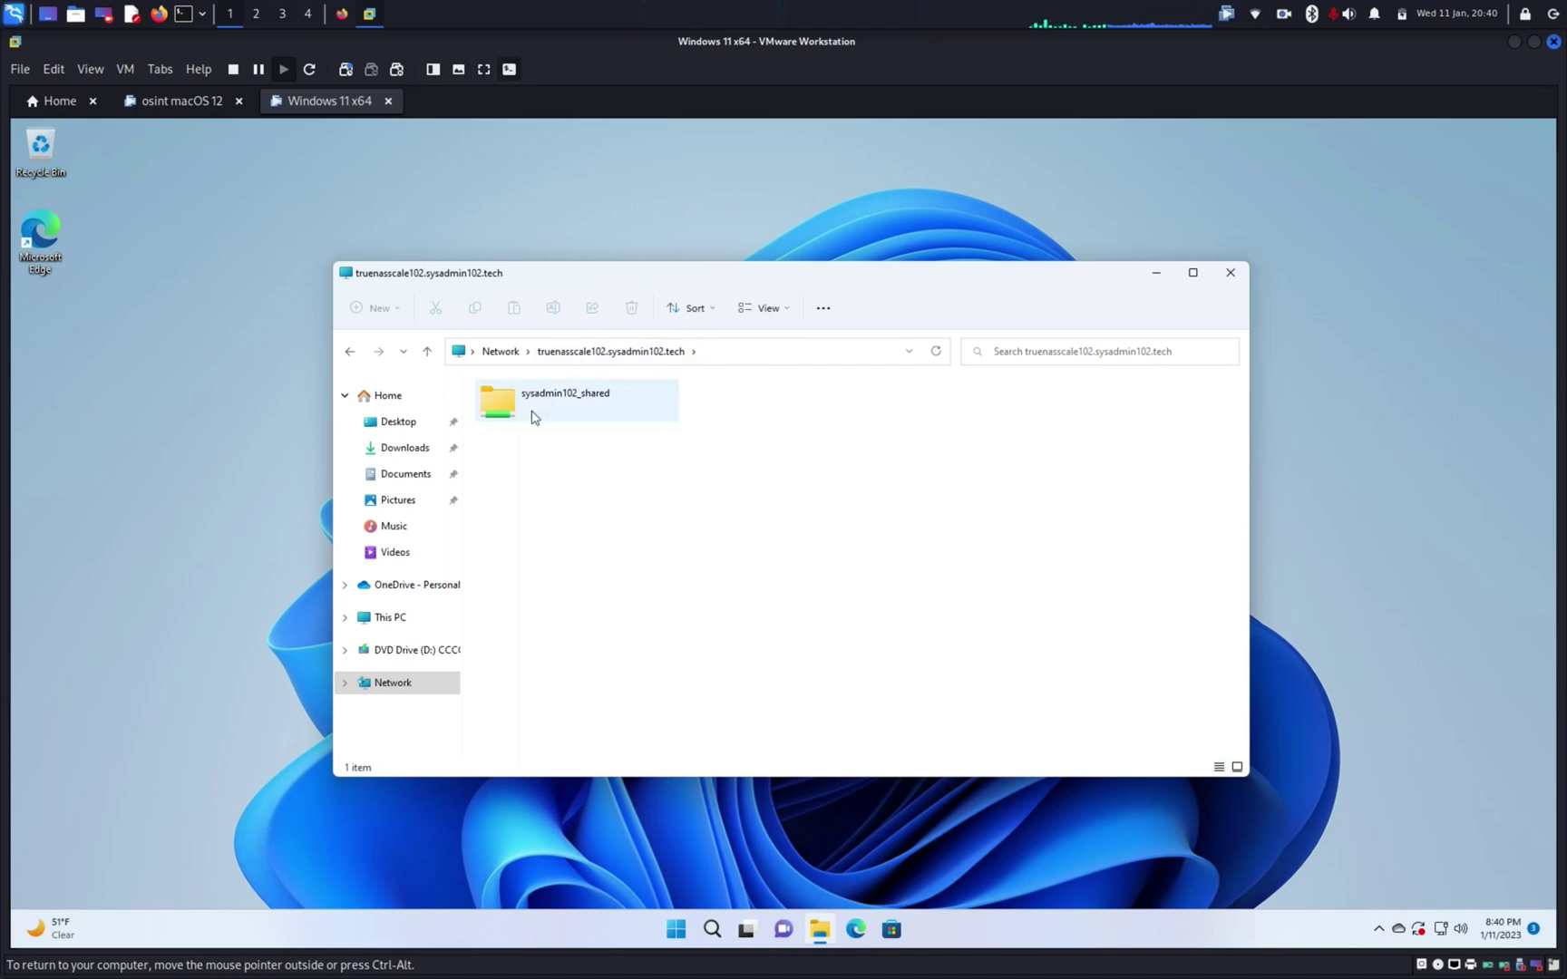
pyautogui.click(532, 418)
pyautogui.rightClick(533, 418)
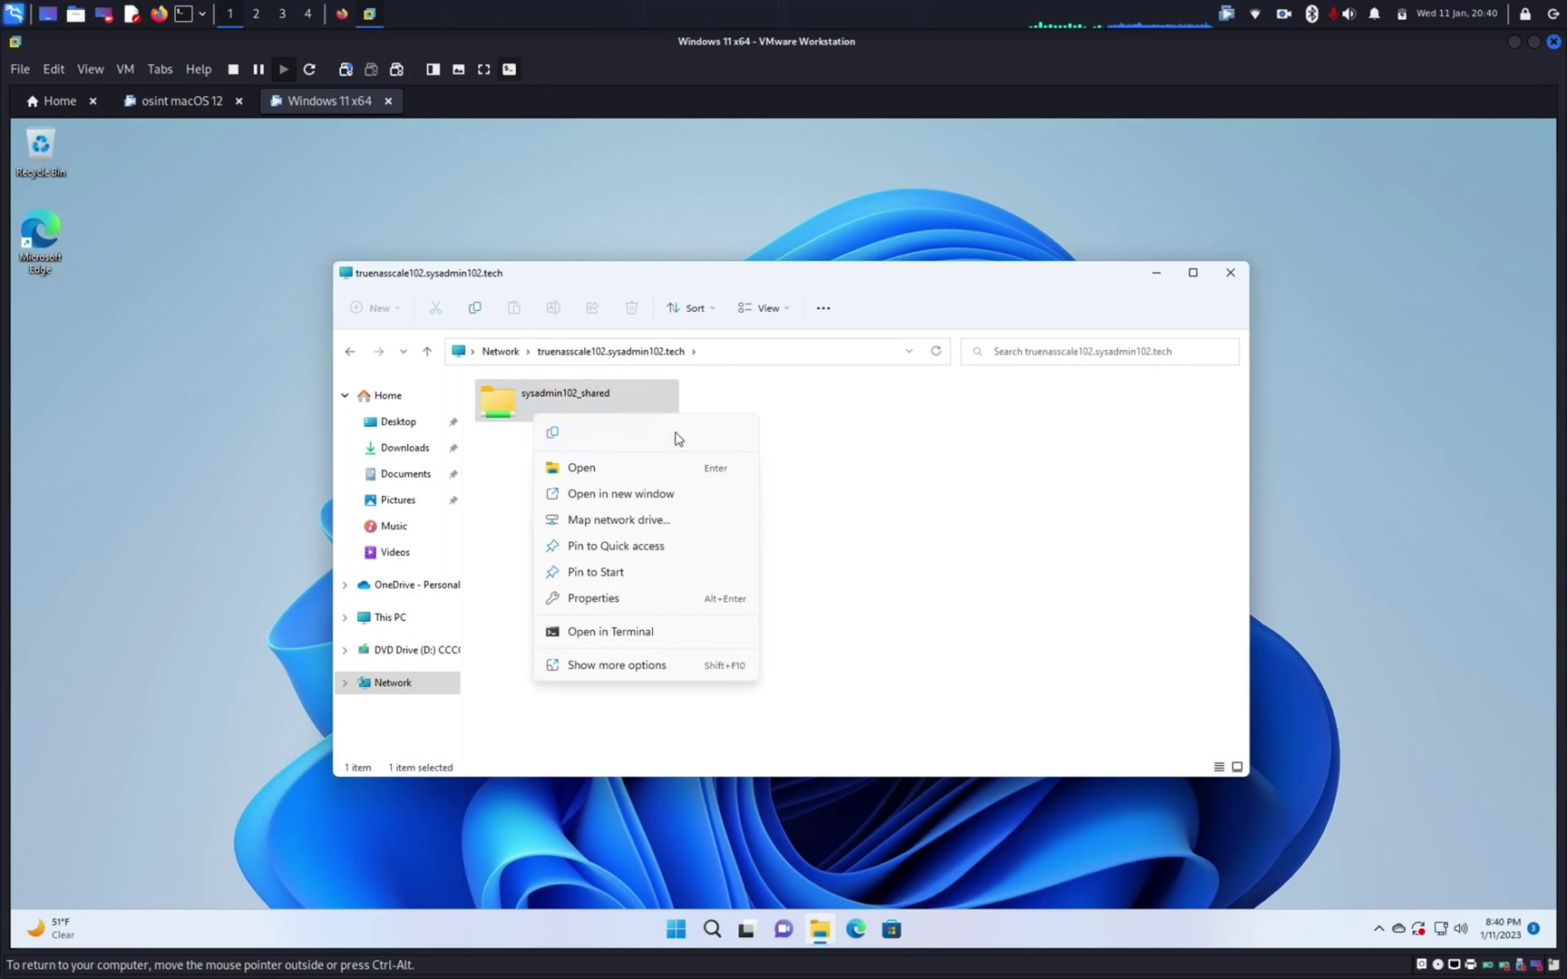
pyautogui.click(649, 522)
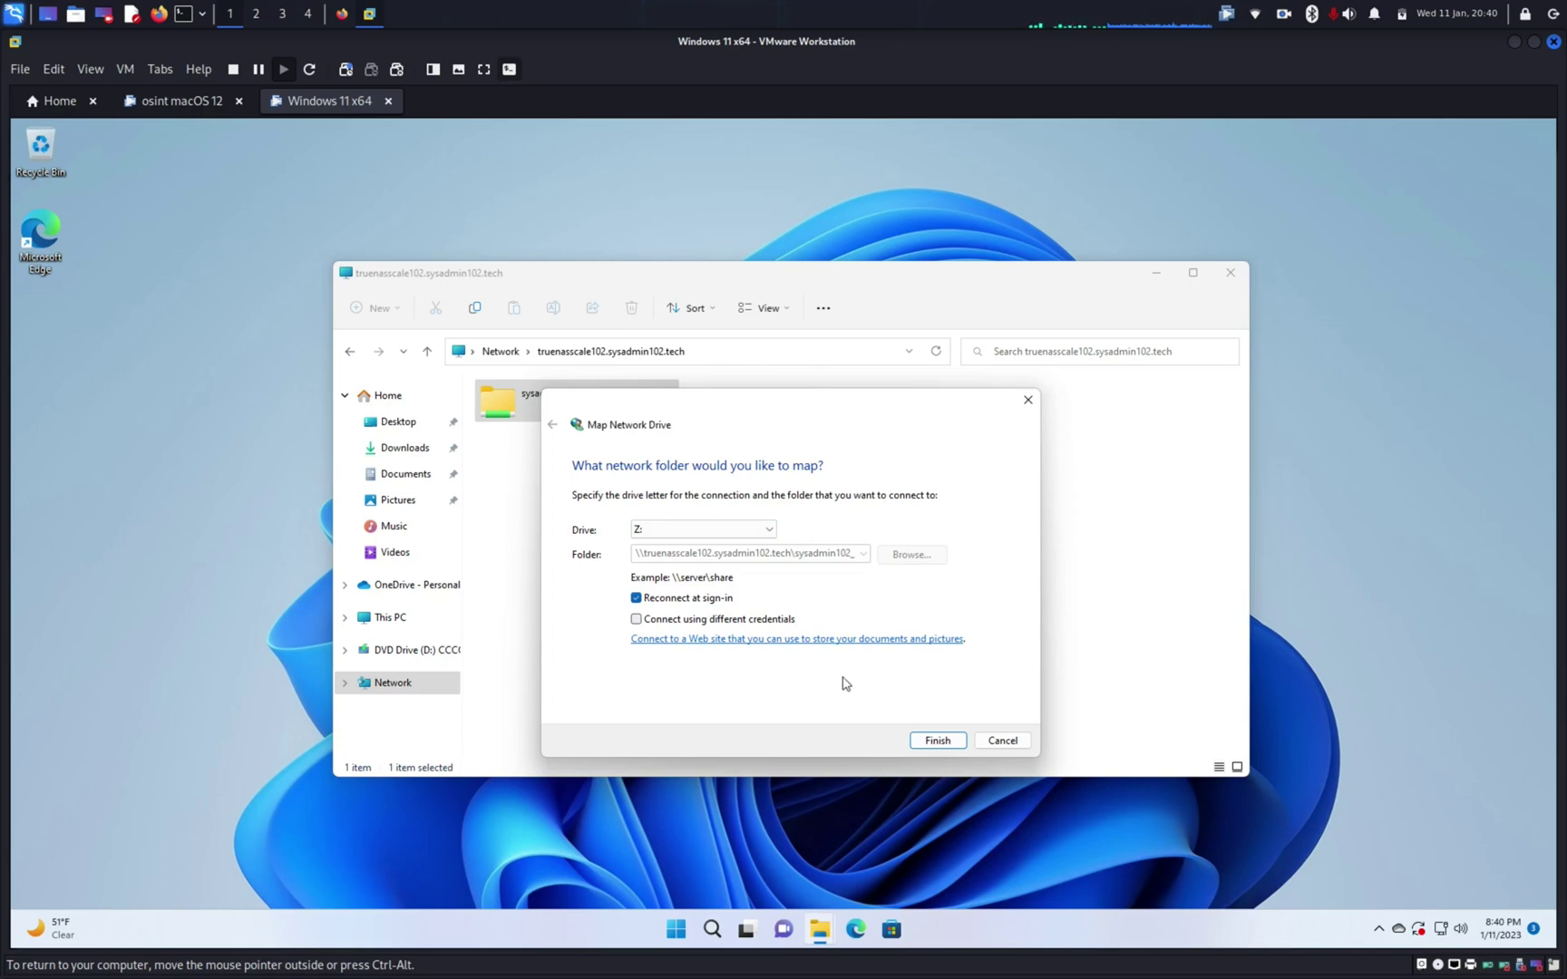
pyautogui.click(939, 741)
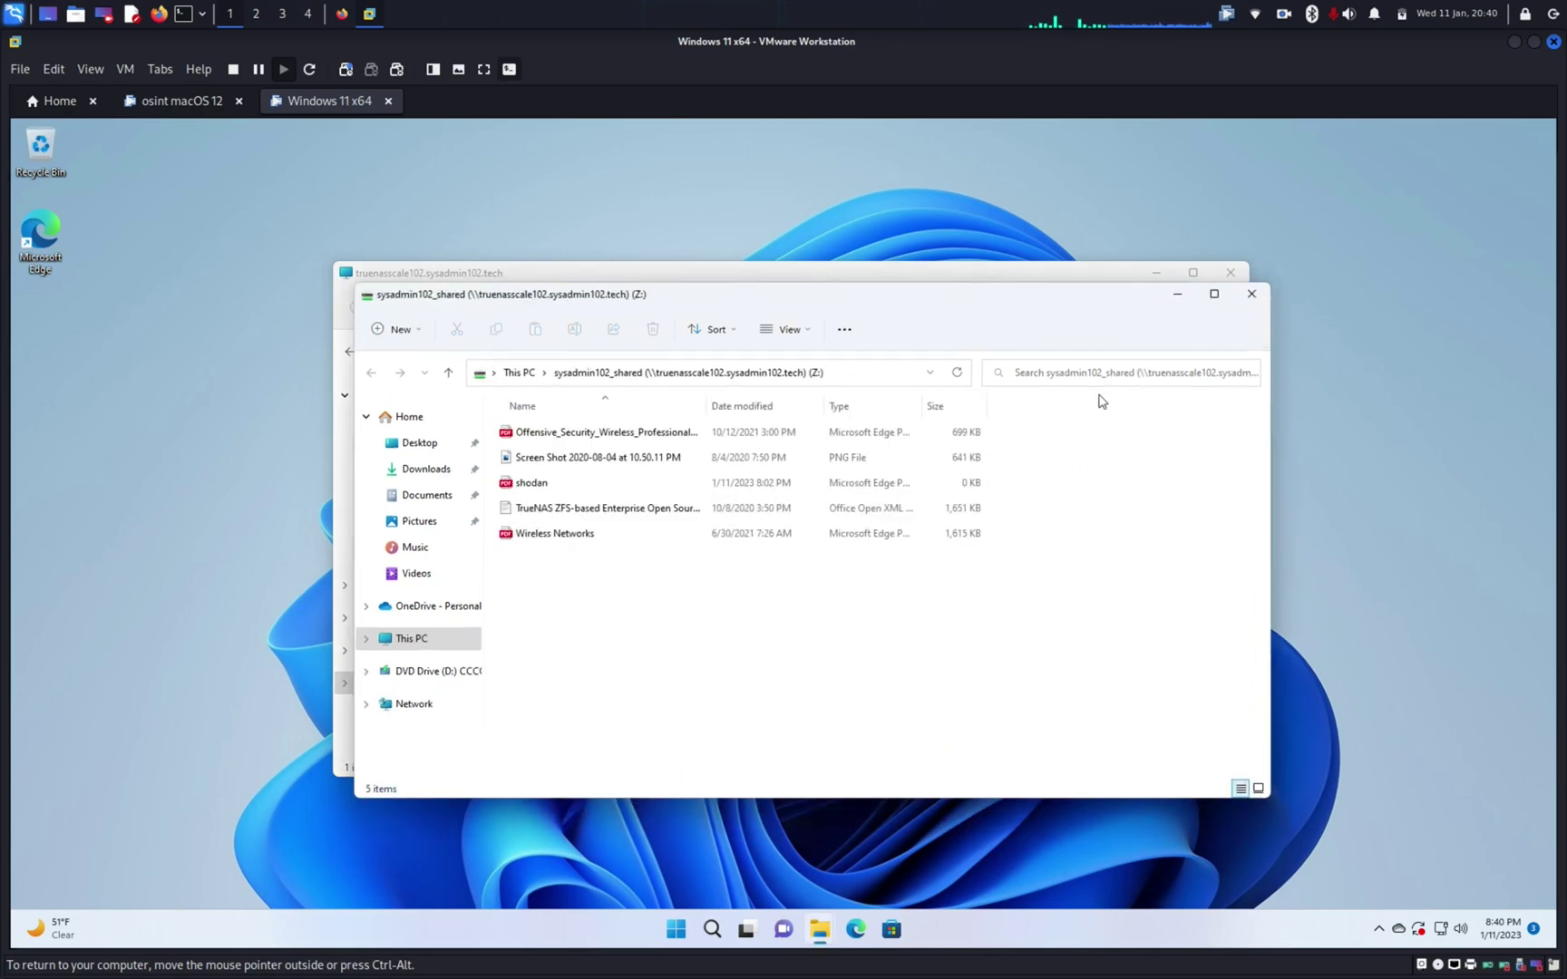
# Step: Close the other TrueNAS Explorer window and scroll down the navigation pane
pyautogui.click(1226, 273)
pyautogui.click(1224, 274)
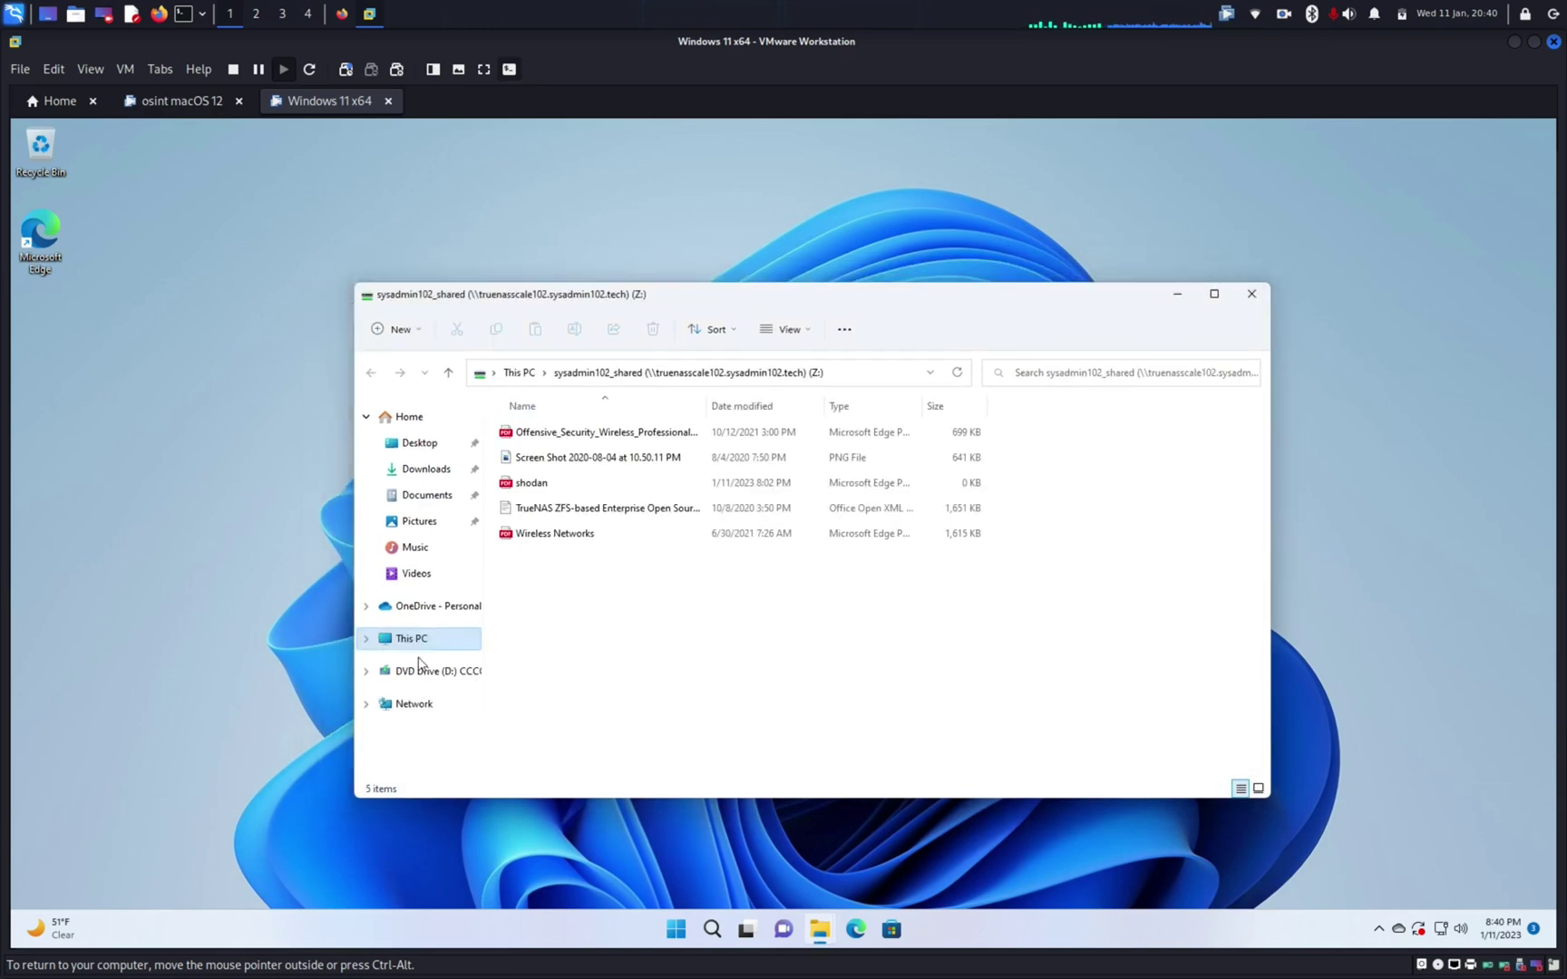
pyautogui.scroll(-2, 372, 648)
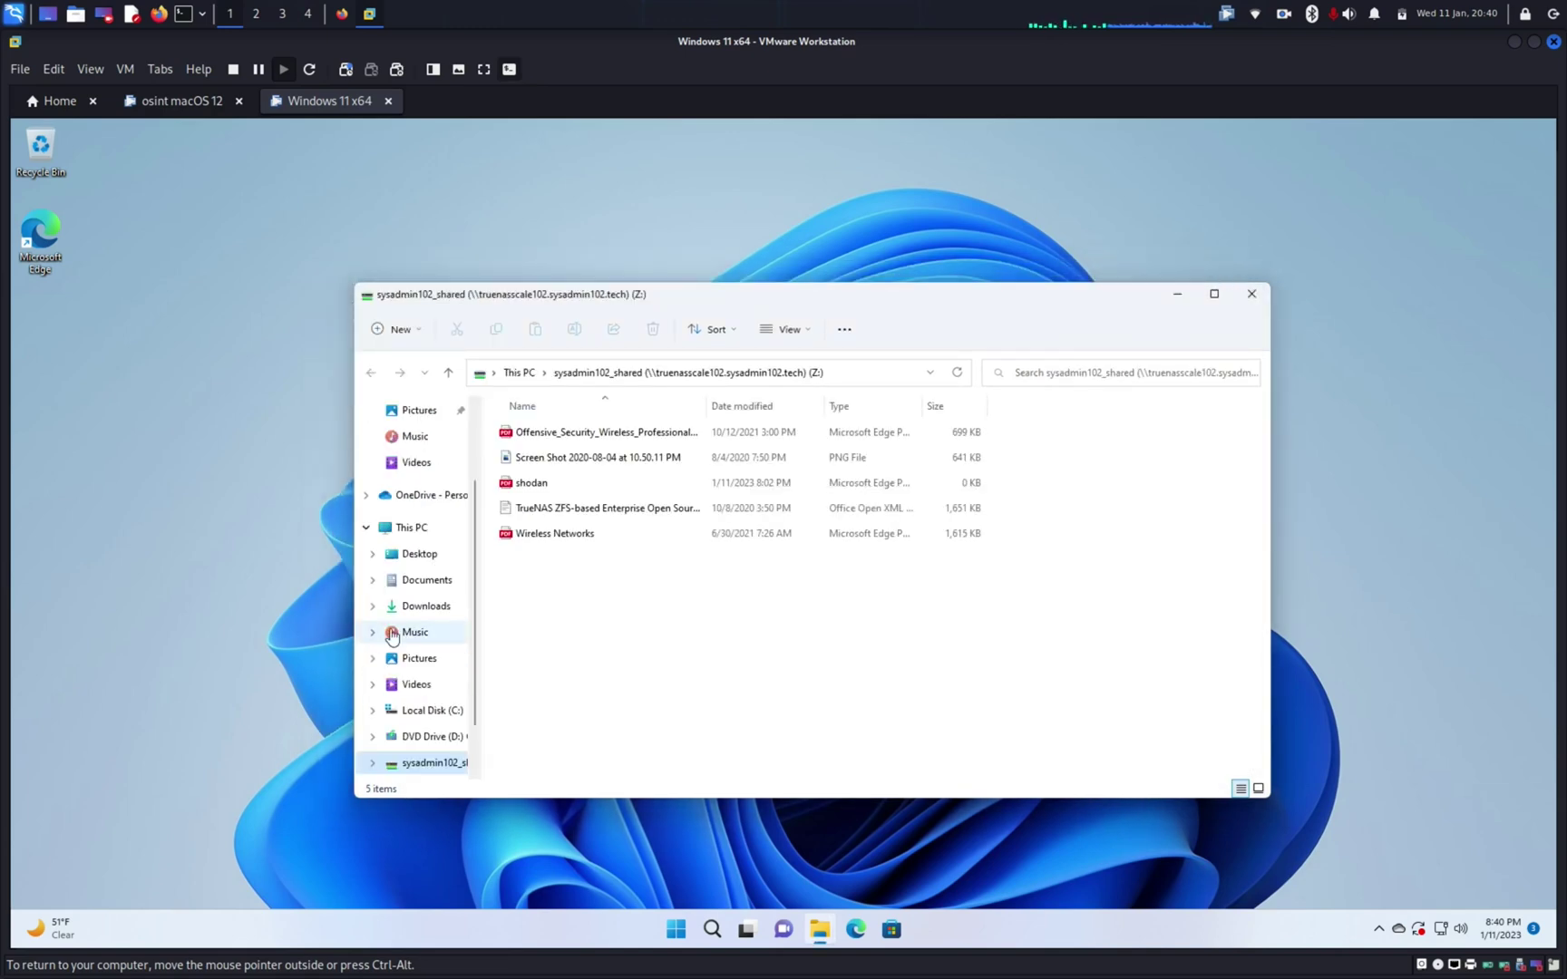
pyautogui.scroll(-2, 381, 638)
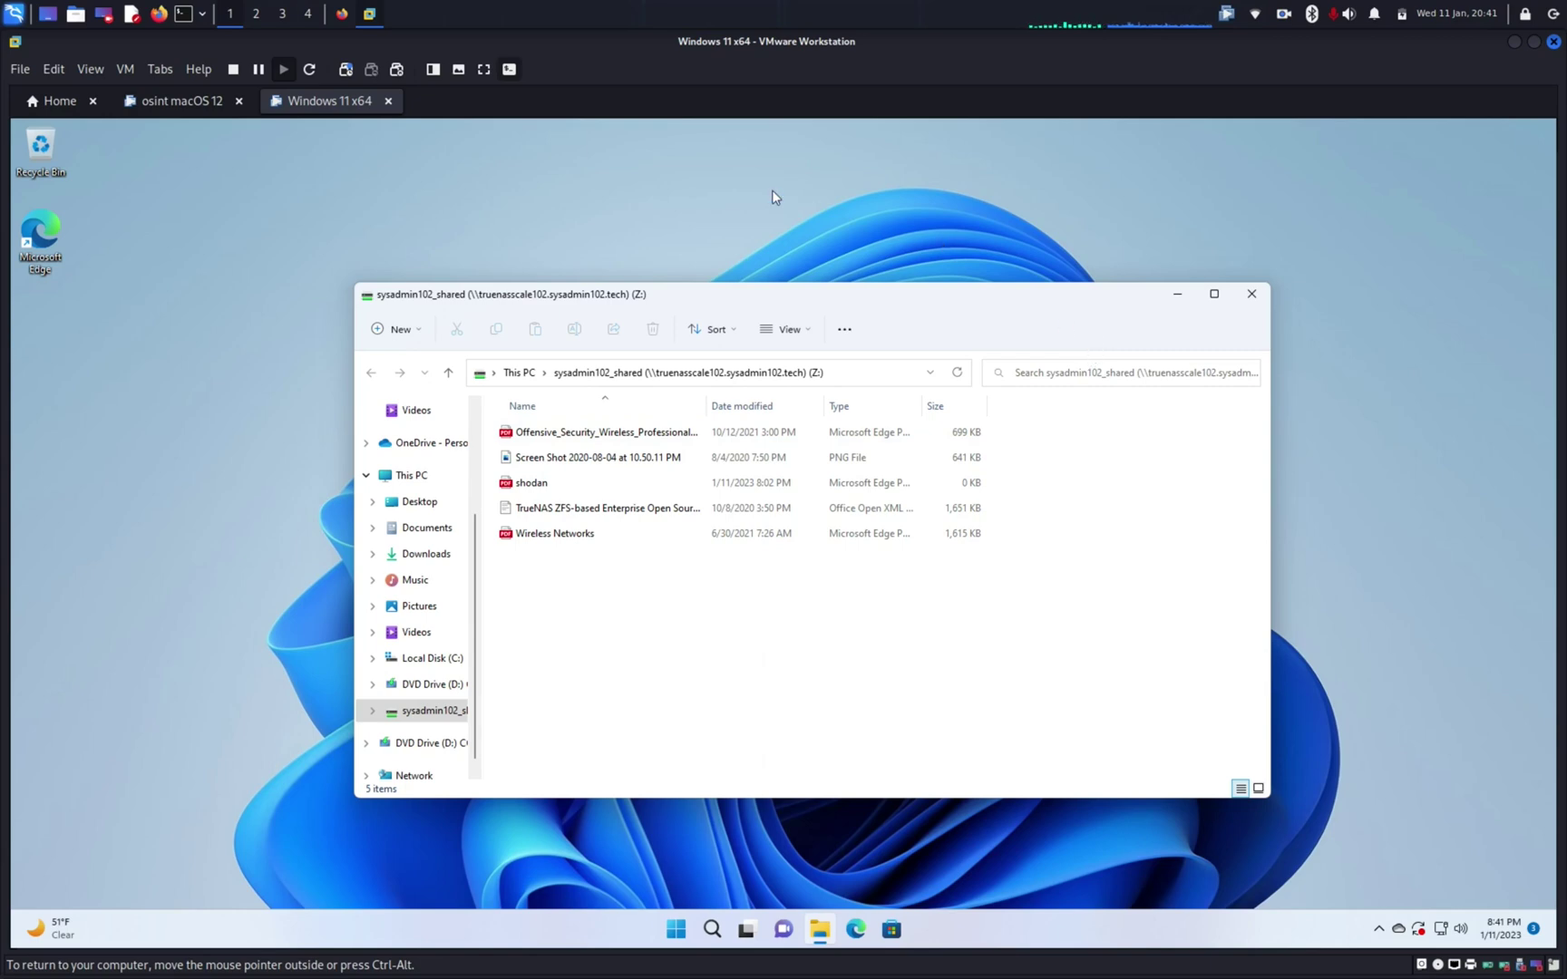
# Step: Bring the macOS VM to the front and open Finder's Connect to Server dialog from the Go menu
pyautogui.click(180, 100)
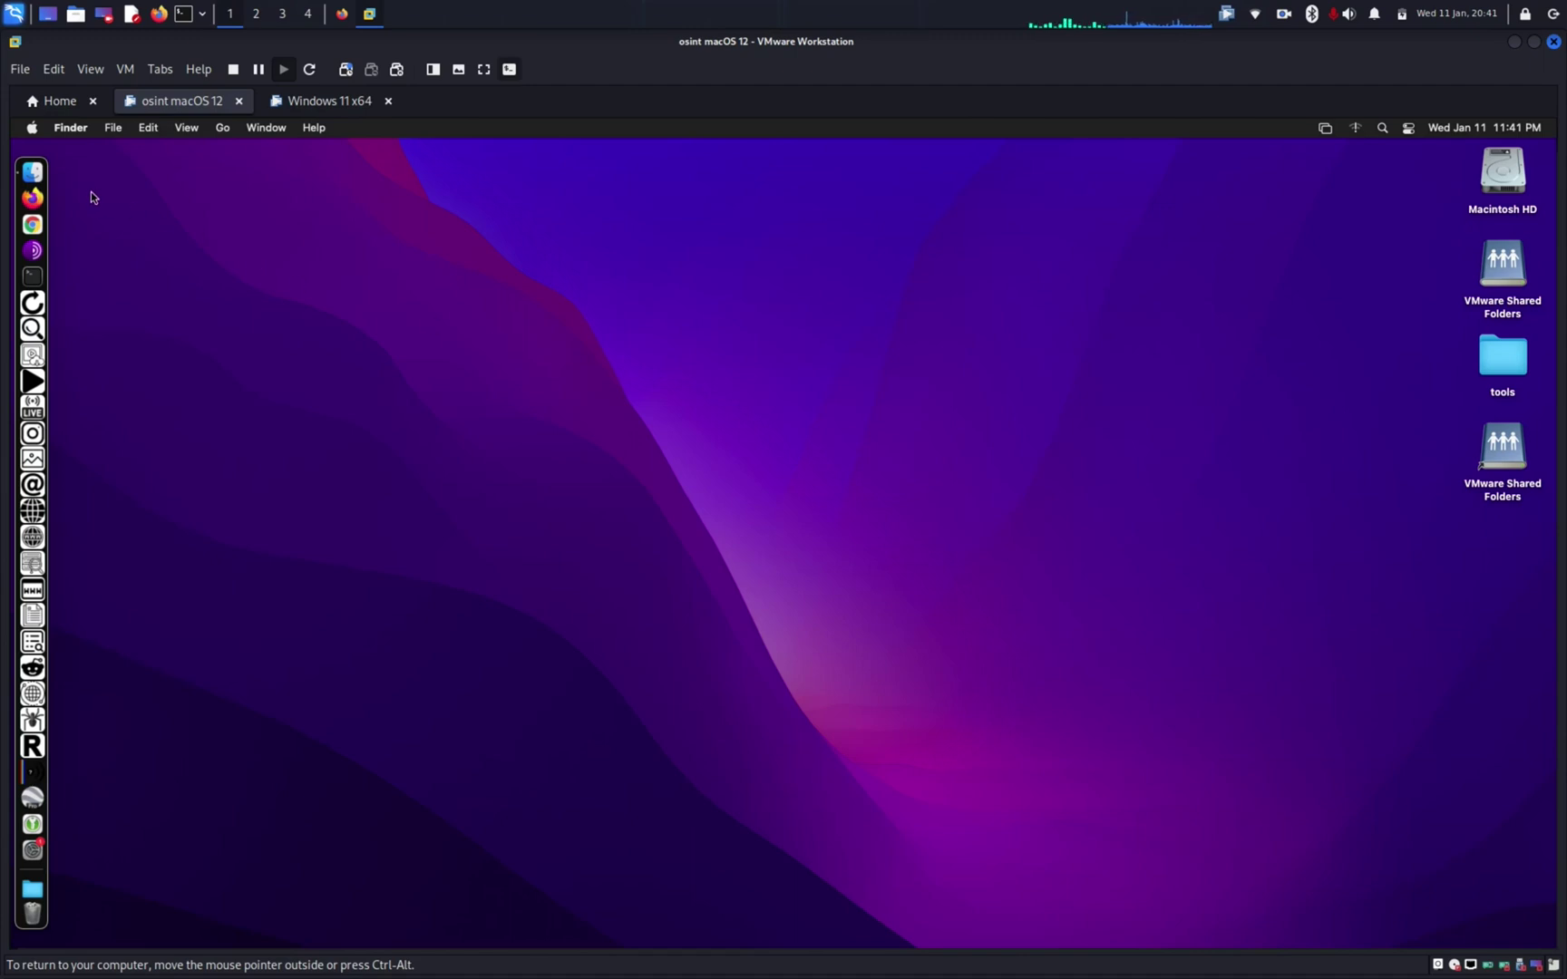
pyautogui.click(34, 171)
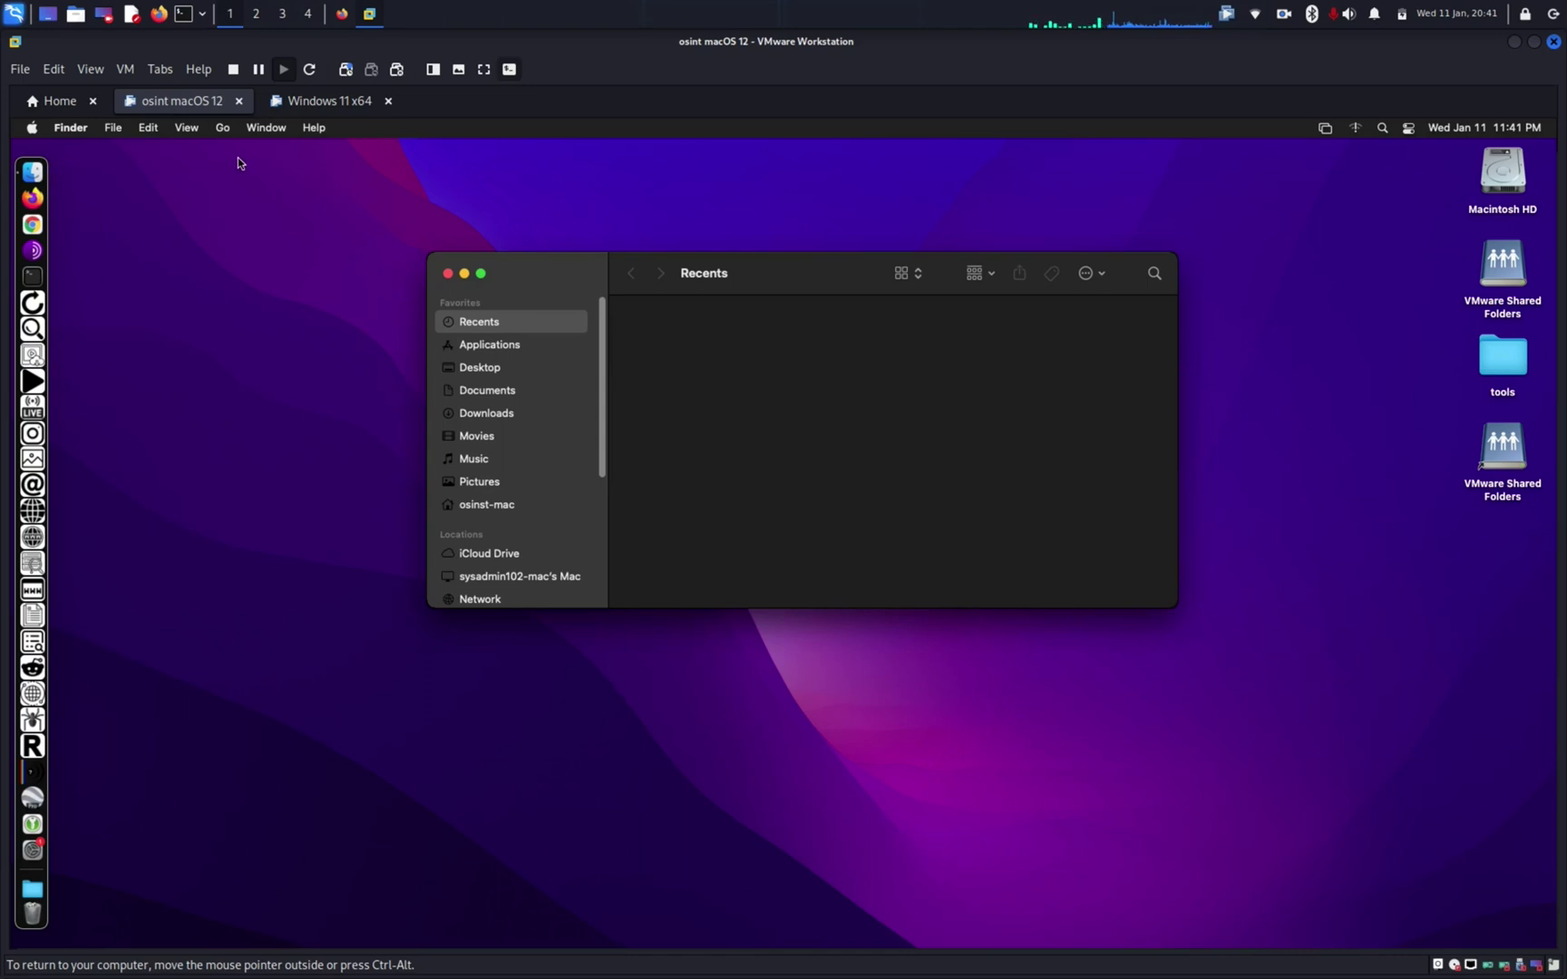
pyautogui.click(221, 129)
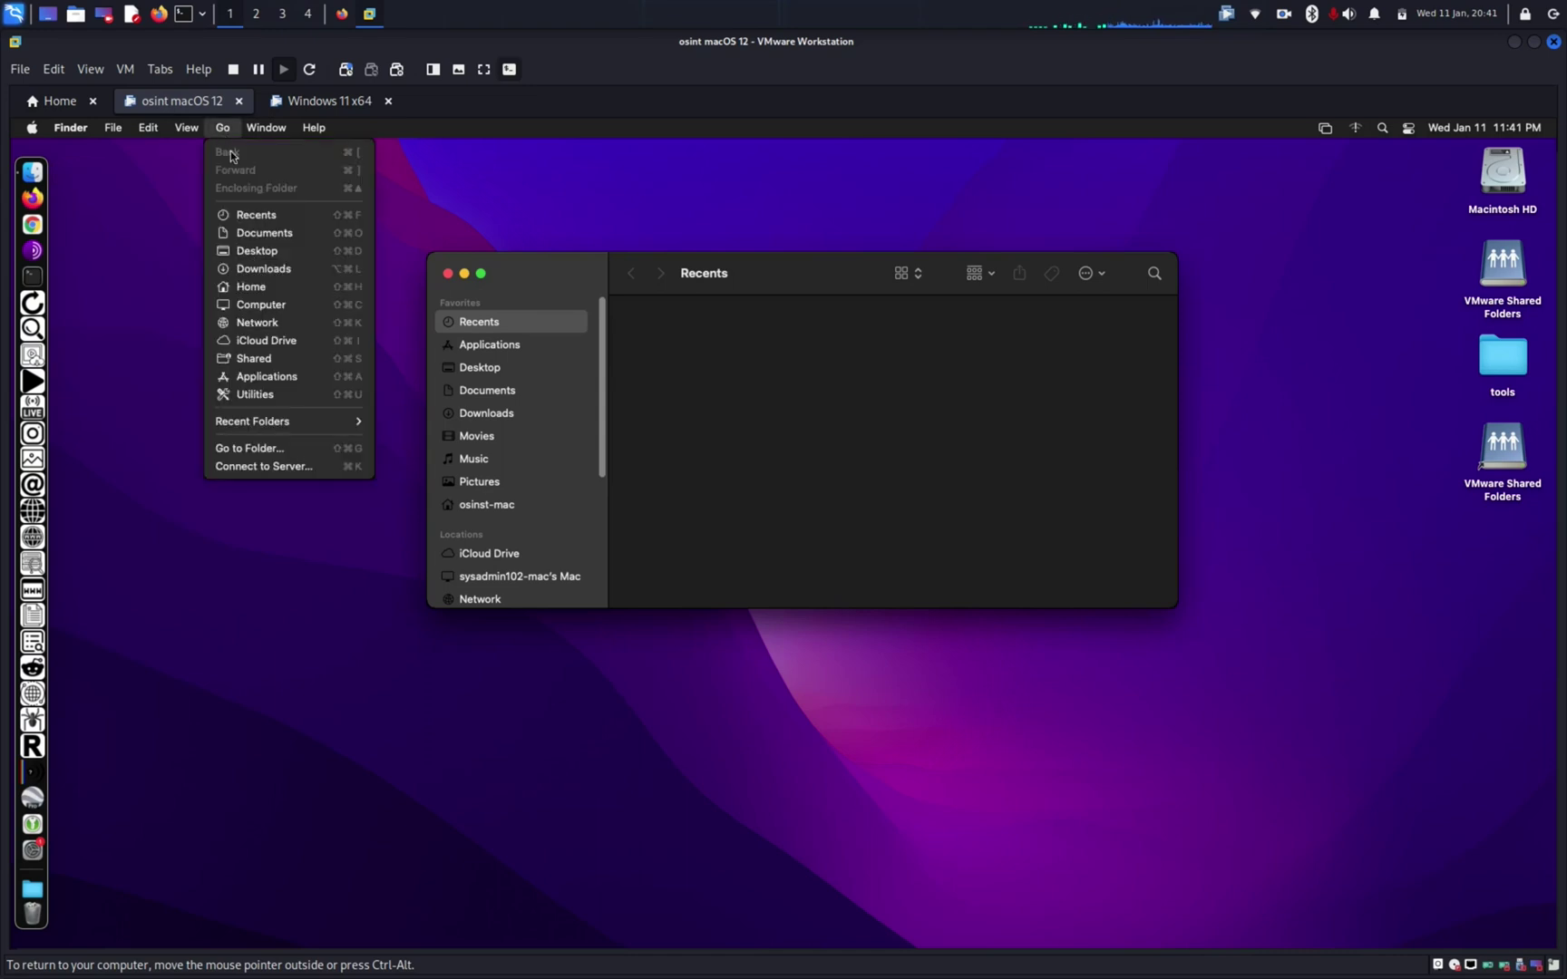
pyautogui.click(286, 469)
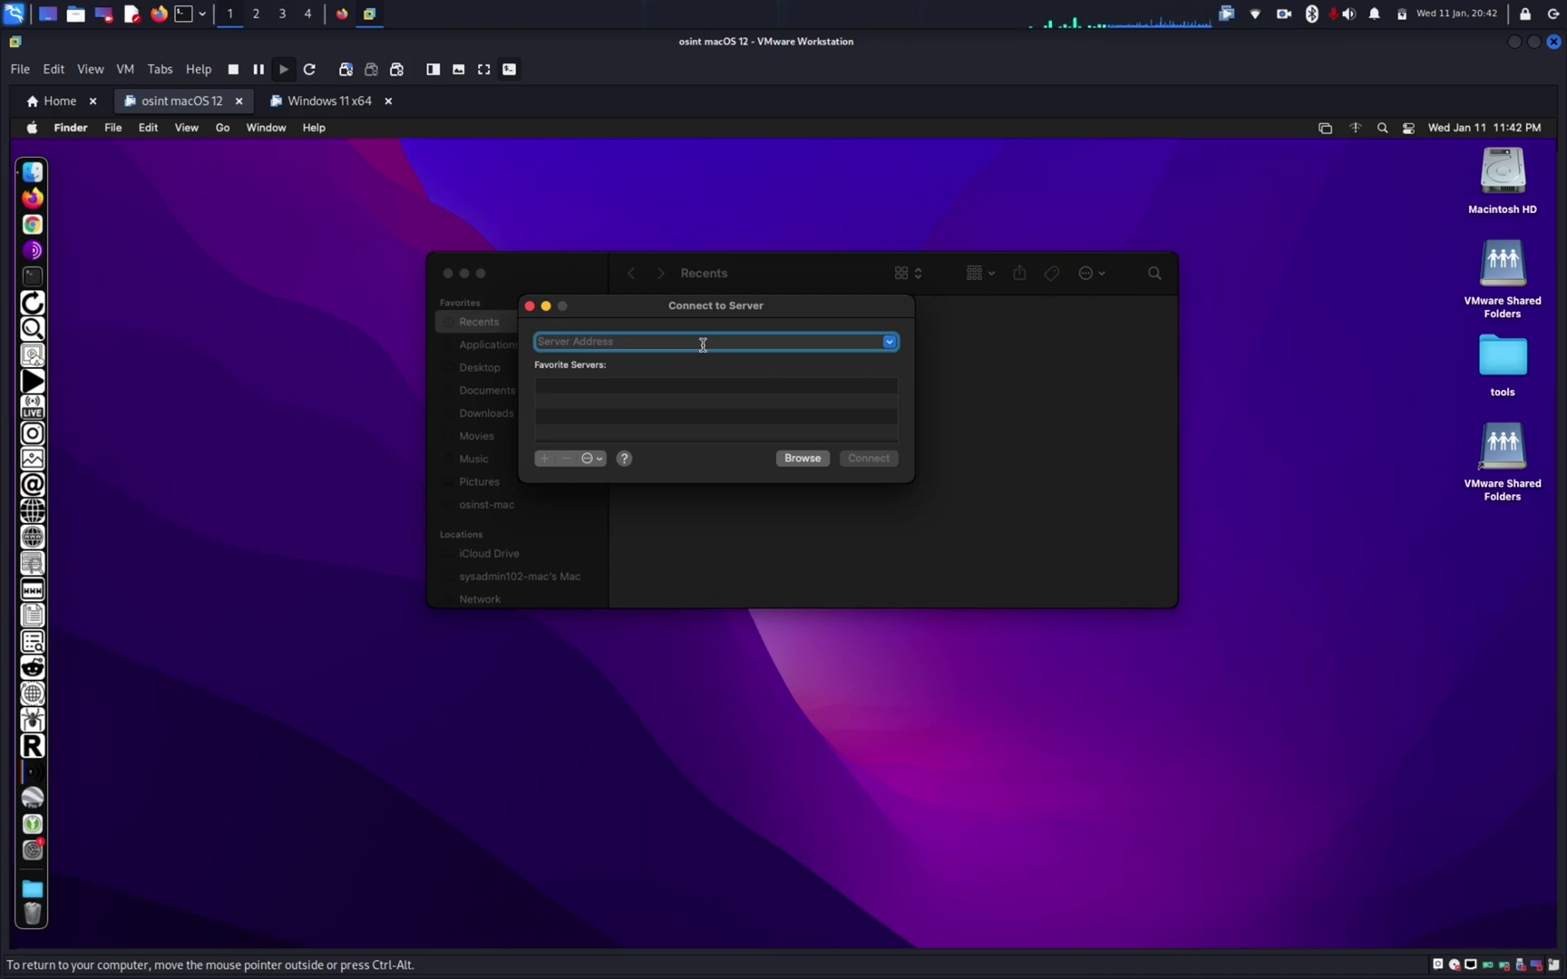
# Step: Enter the server address smb://truenasscale102.sysadmin102.tech/sysadmin102_shared in Connect to Server
pyautogui.write('smb')
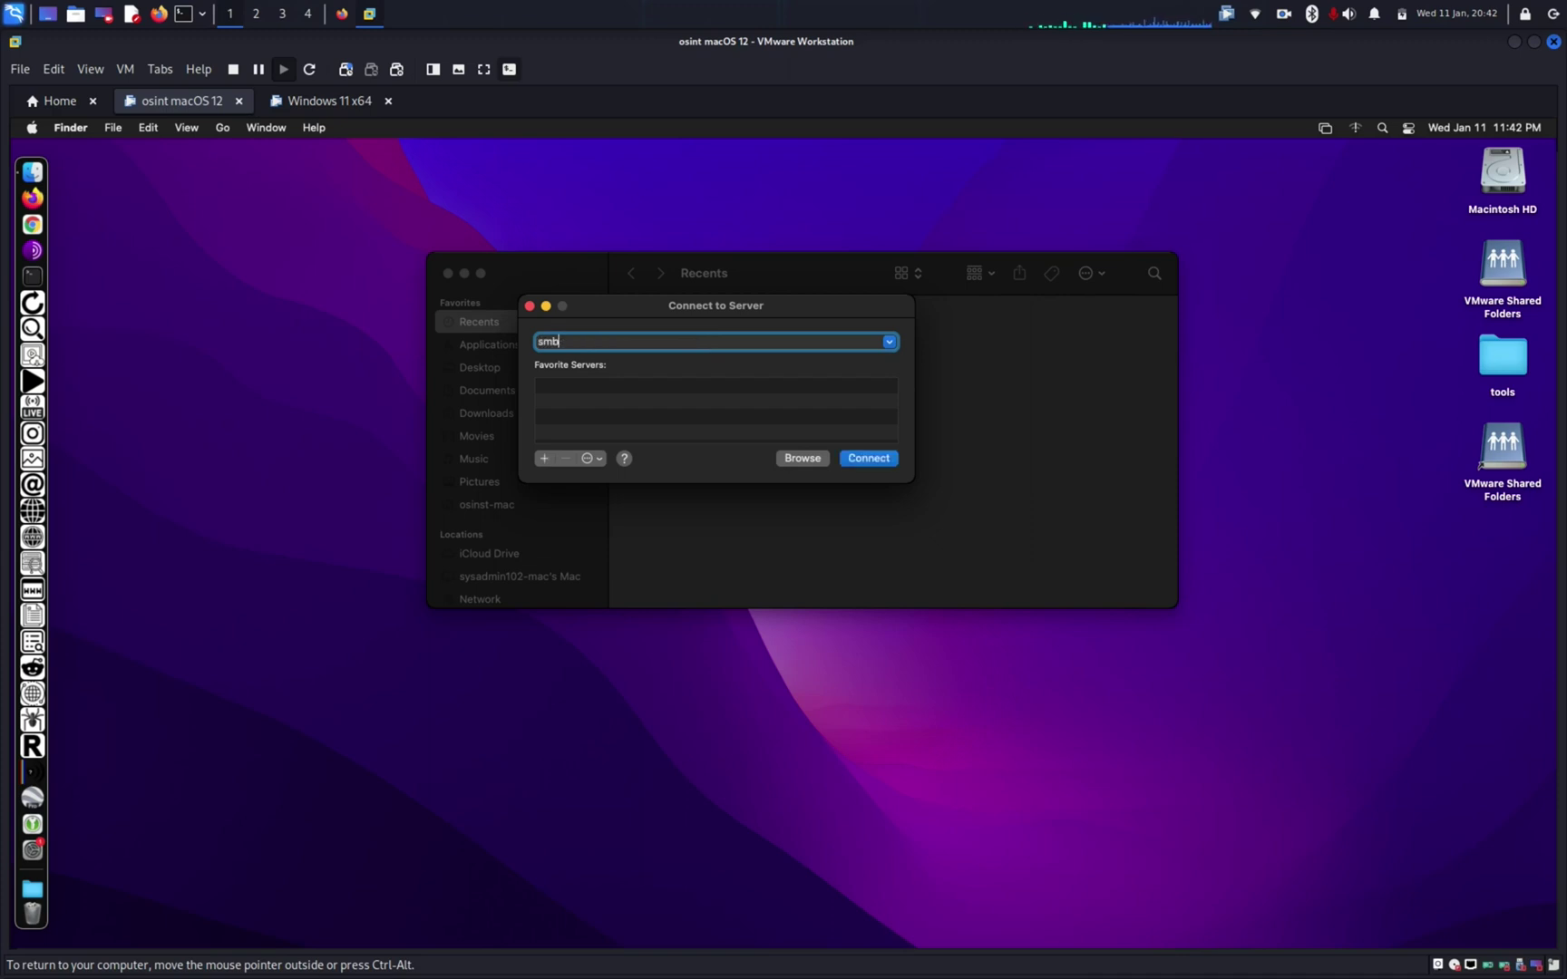
pyautogui.write('://')
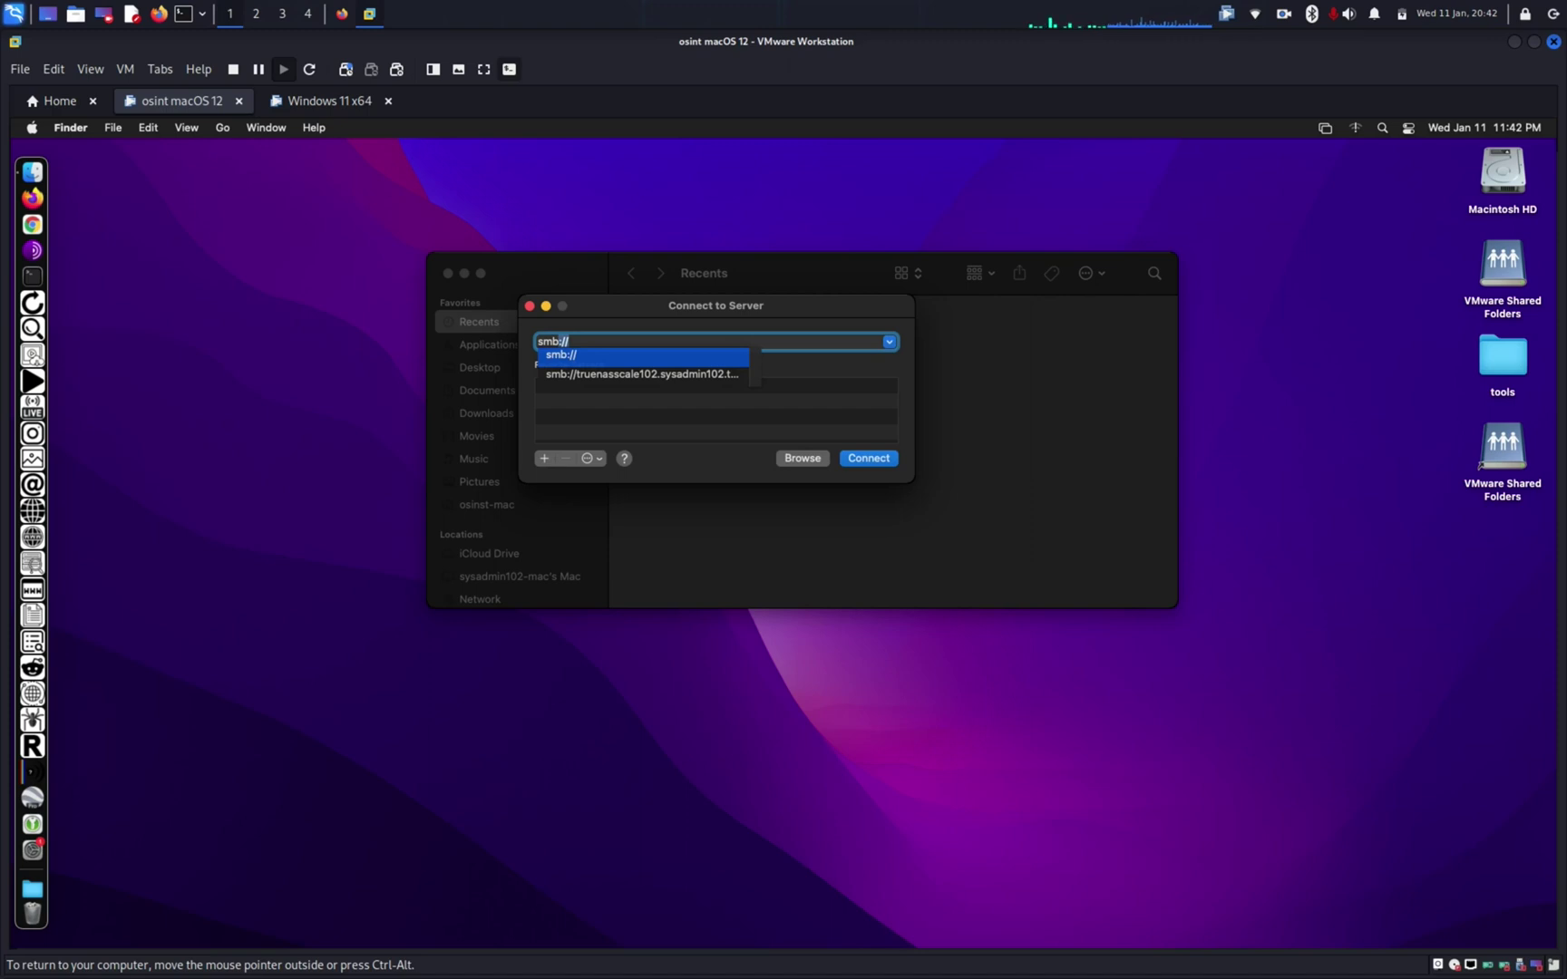
pyautogui.press('Escape')
pyautogui.press('BackSpace')
pyautogui.press('BackSpace')
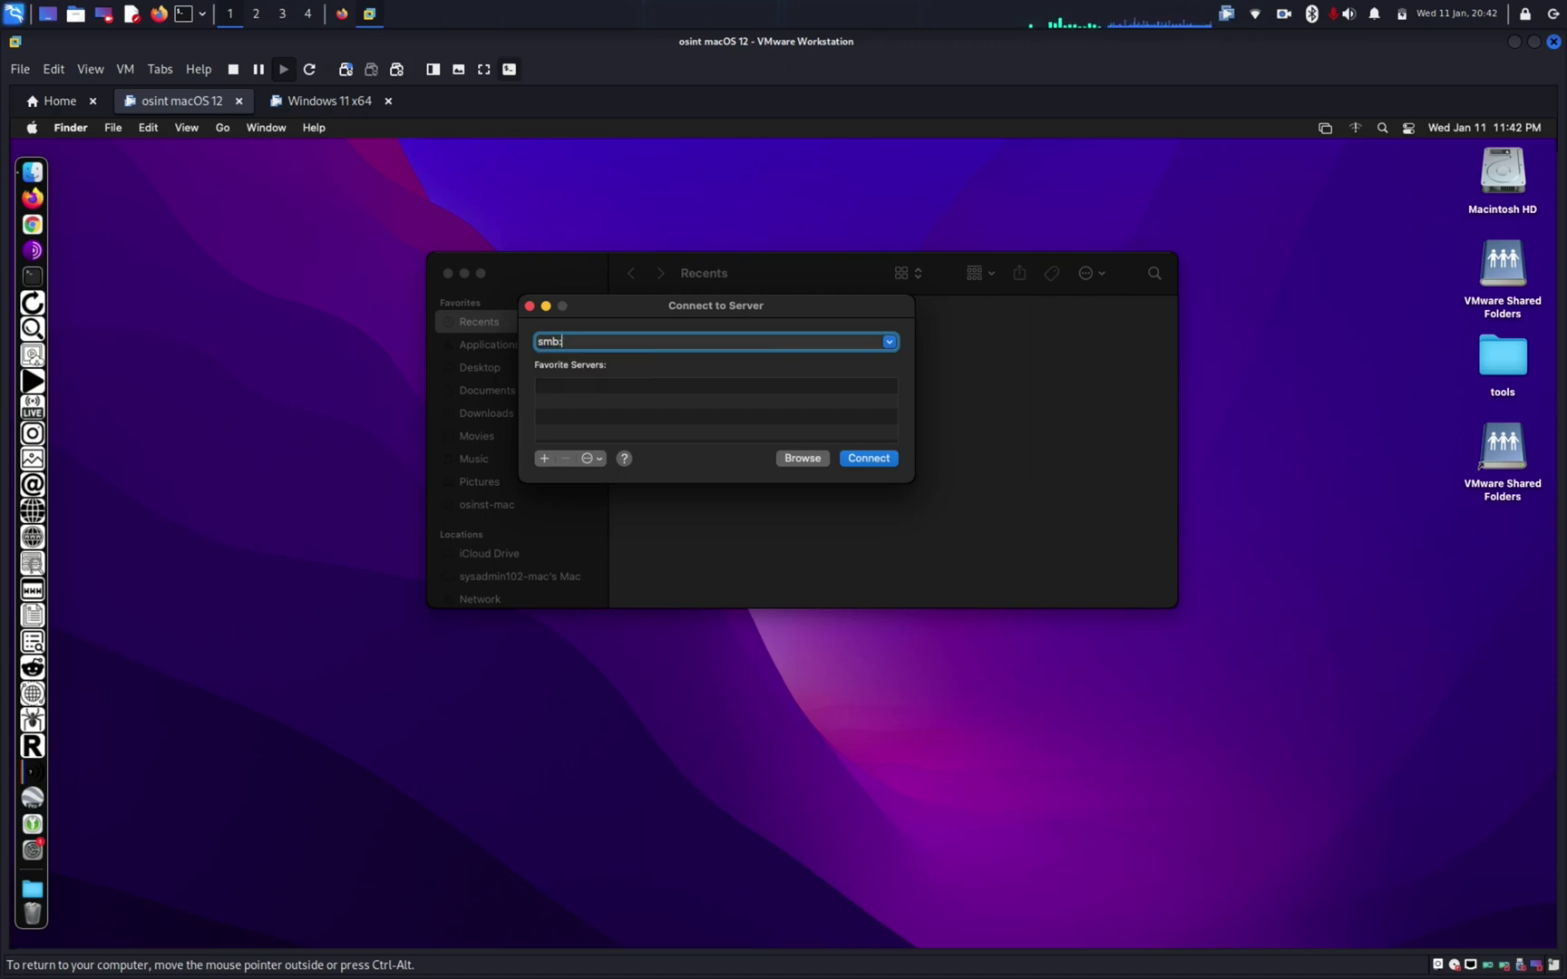
pyautogui.write('//')
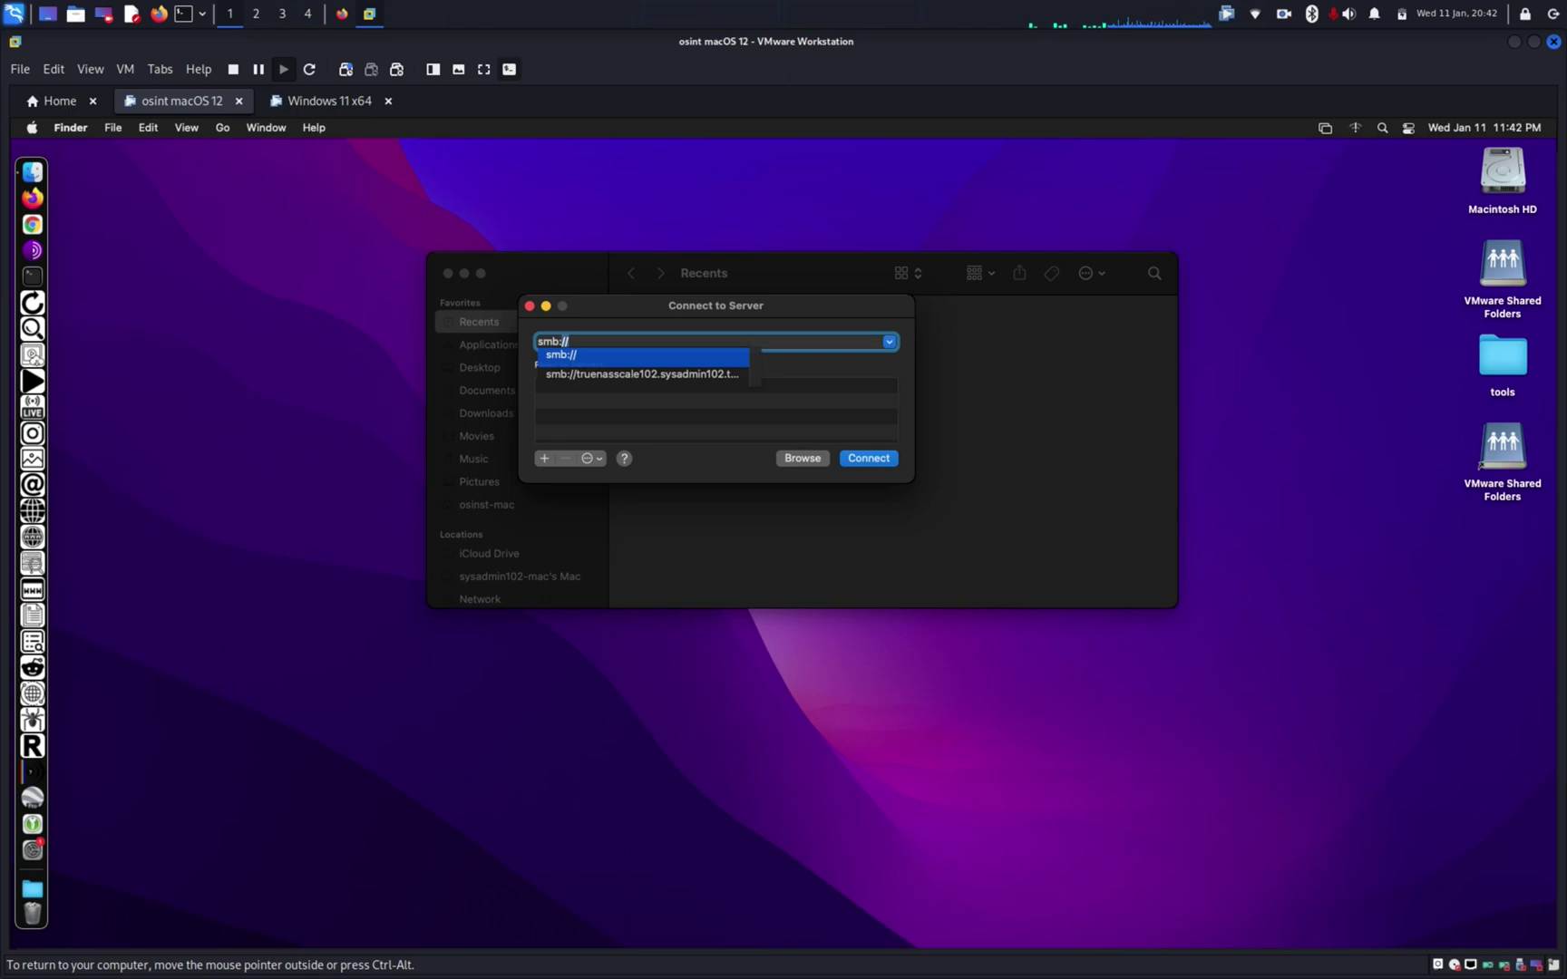
pyautogui.press('Escape')
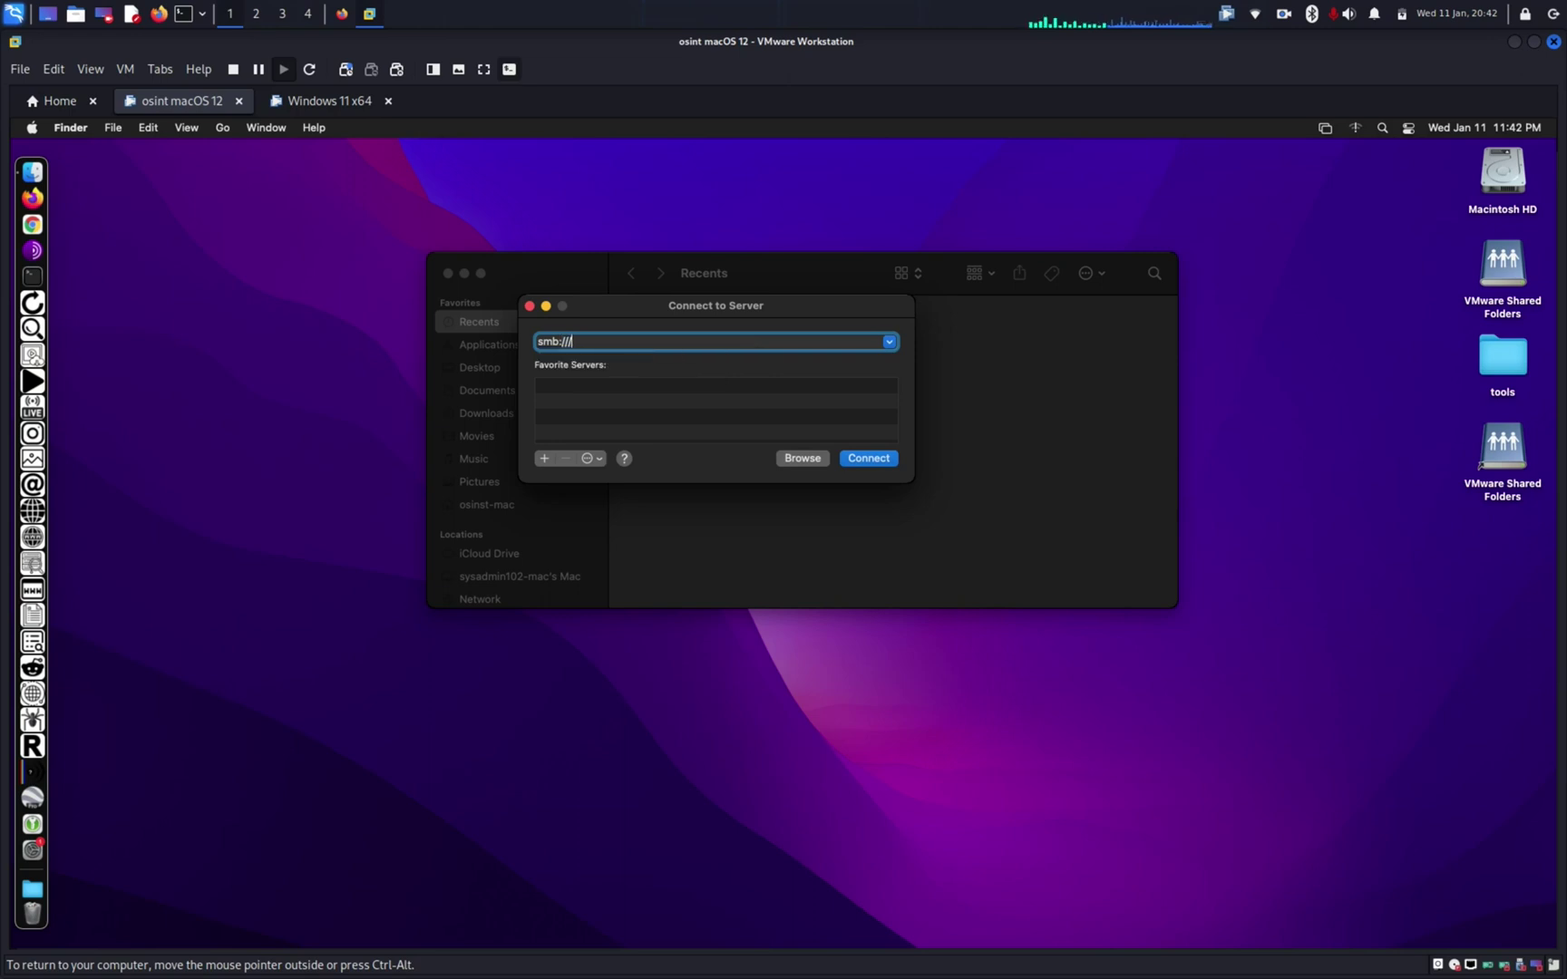
pyautogui.write('t')
pyautogui.press('Escape')
pyautogui.write('rr')
pyautogui.press('BackSpace')
pyautogui.write('ruenasscale102.sysadmin102.tech')
pyautogui.click(763, 352)
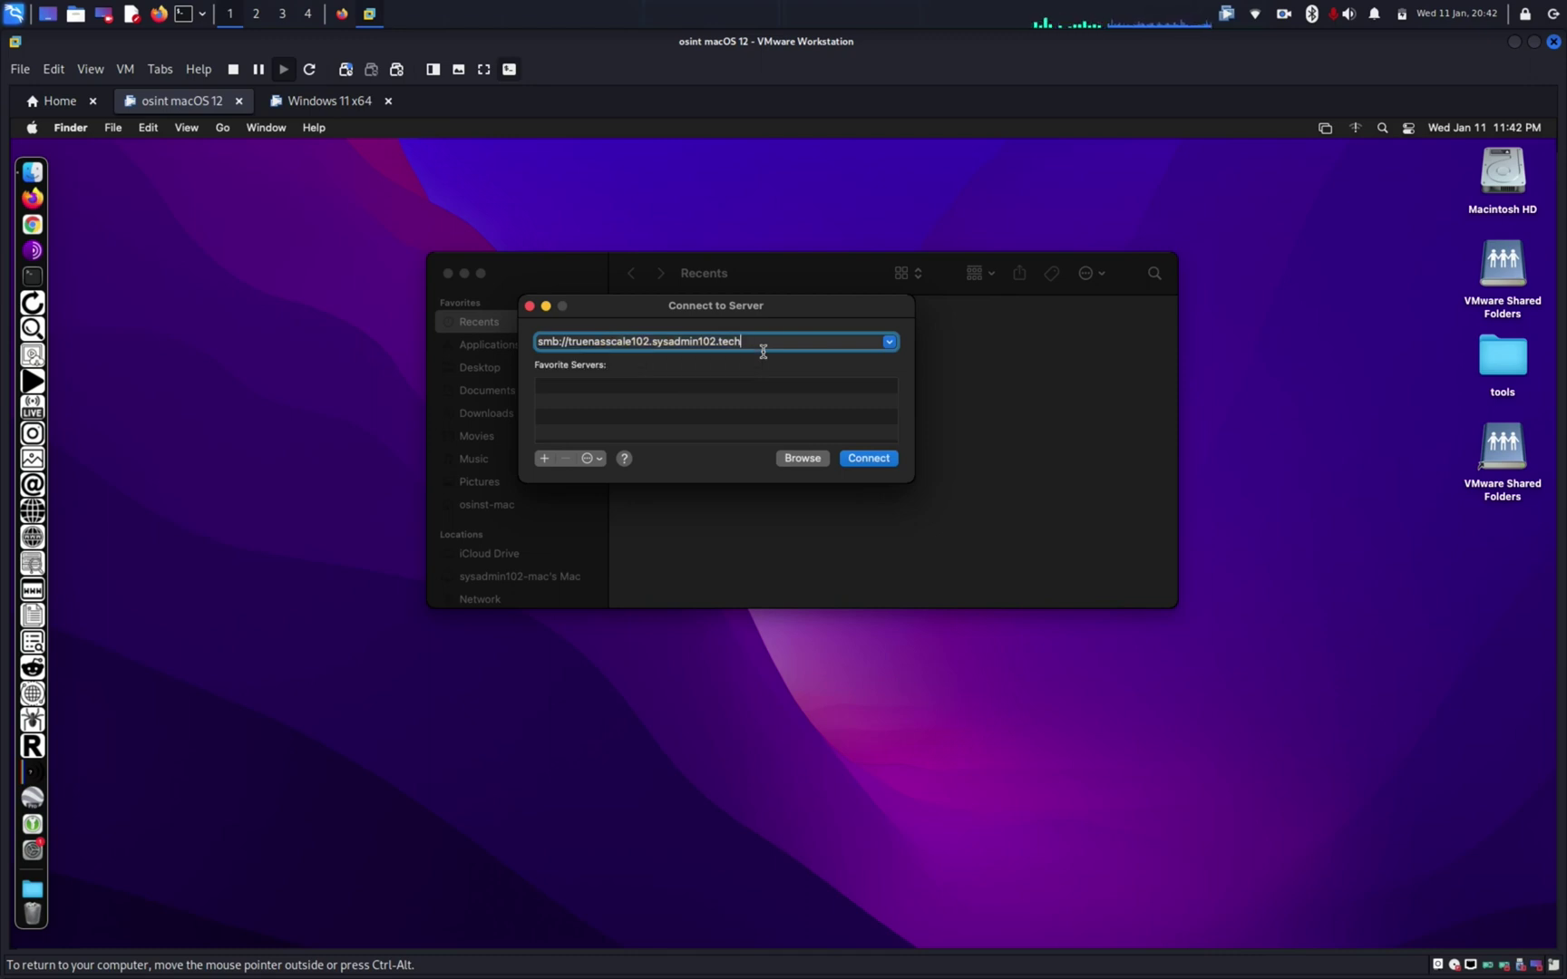
pyautogui.write('/sysadmin102_shared')
# Step: Connect as the TrueNAS local user with its password, remembering it in the keychain
pyautogui.press('Return')
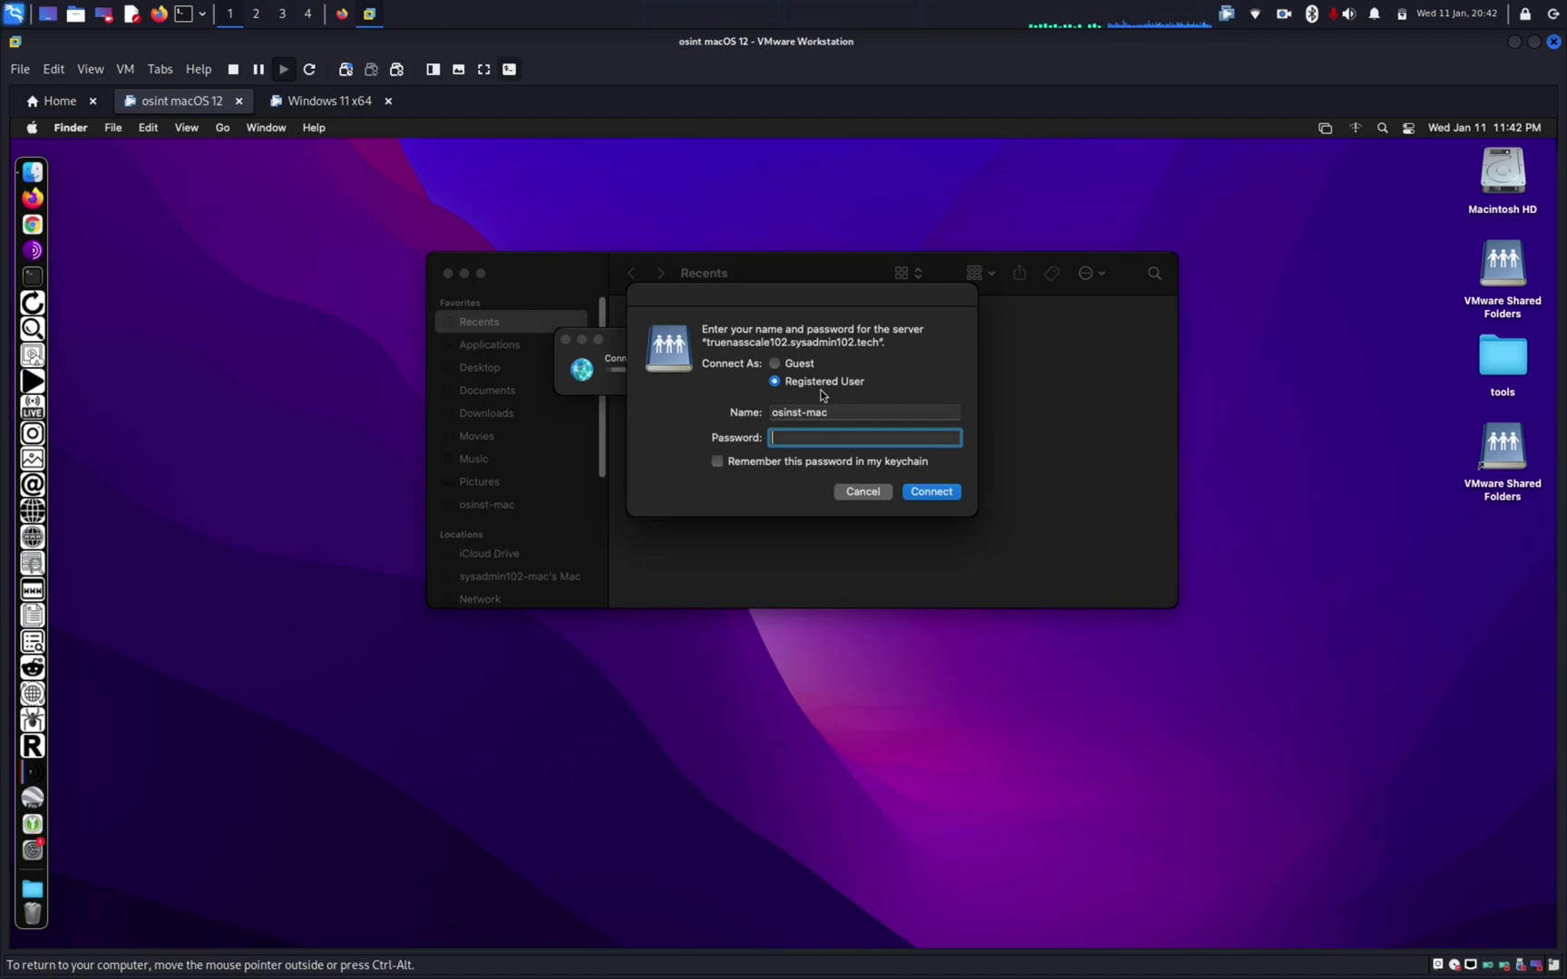
pyautogui.tripleClick(826, 416)
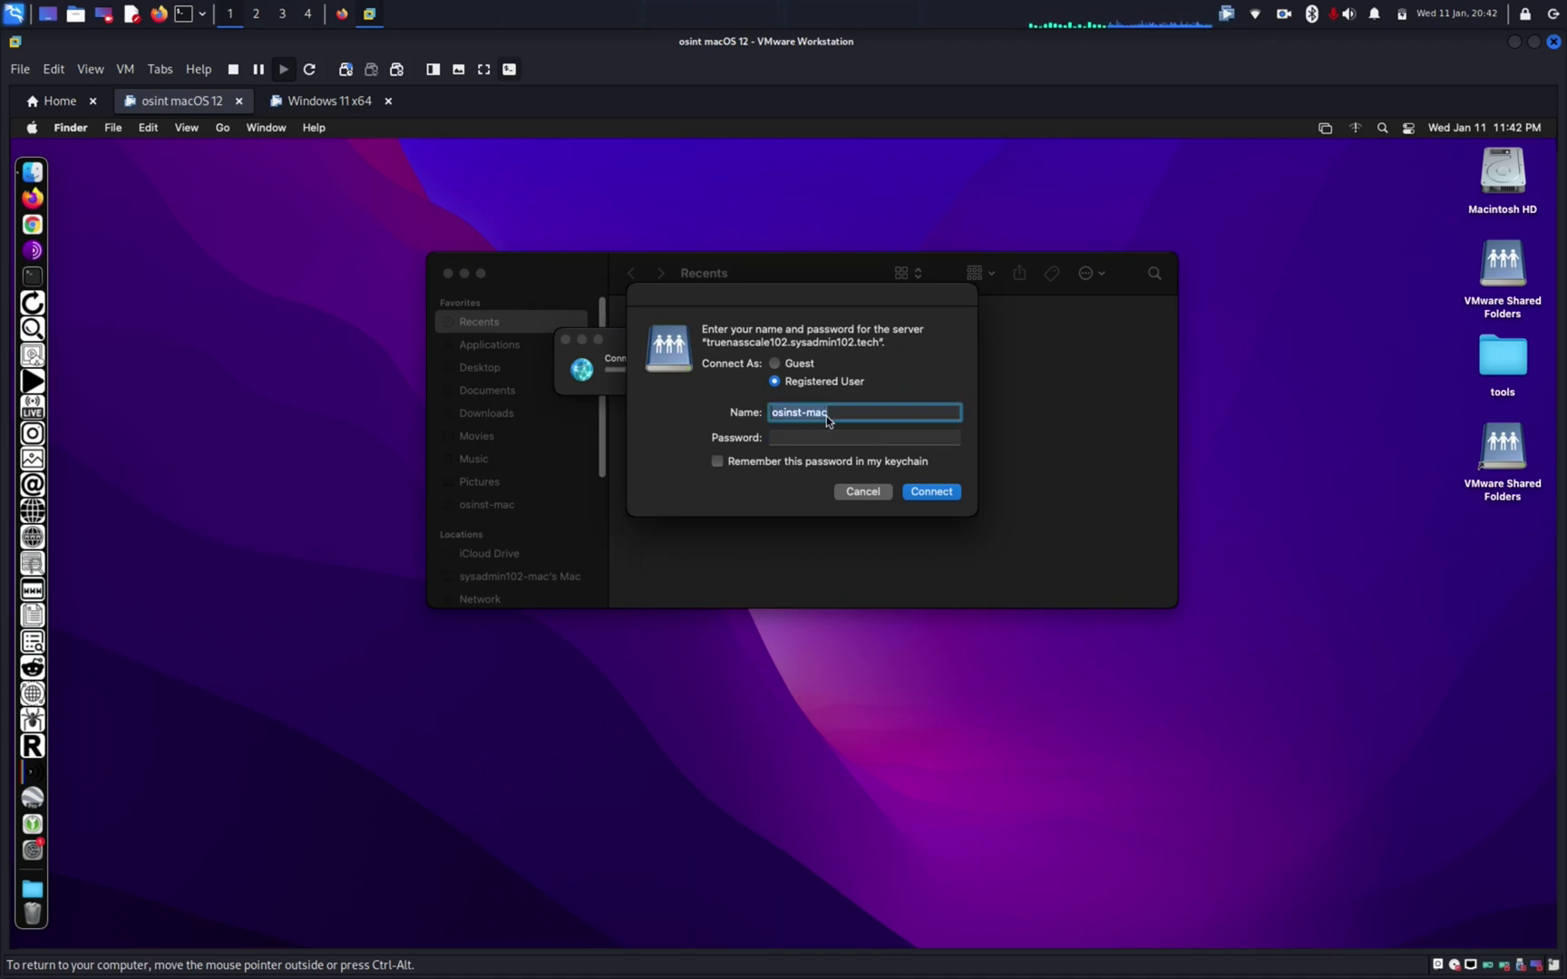
pyautogui.press('BackSpace')
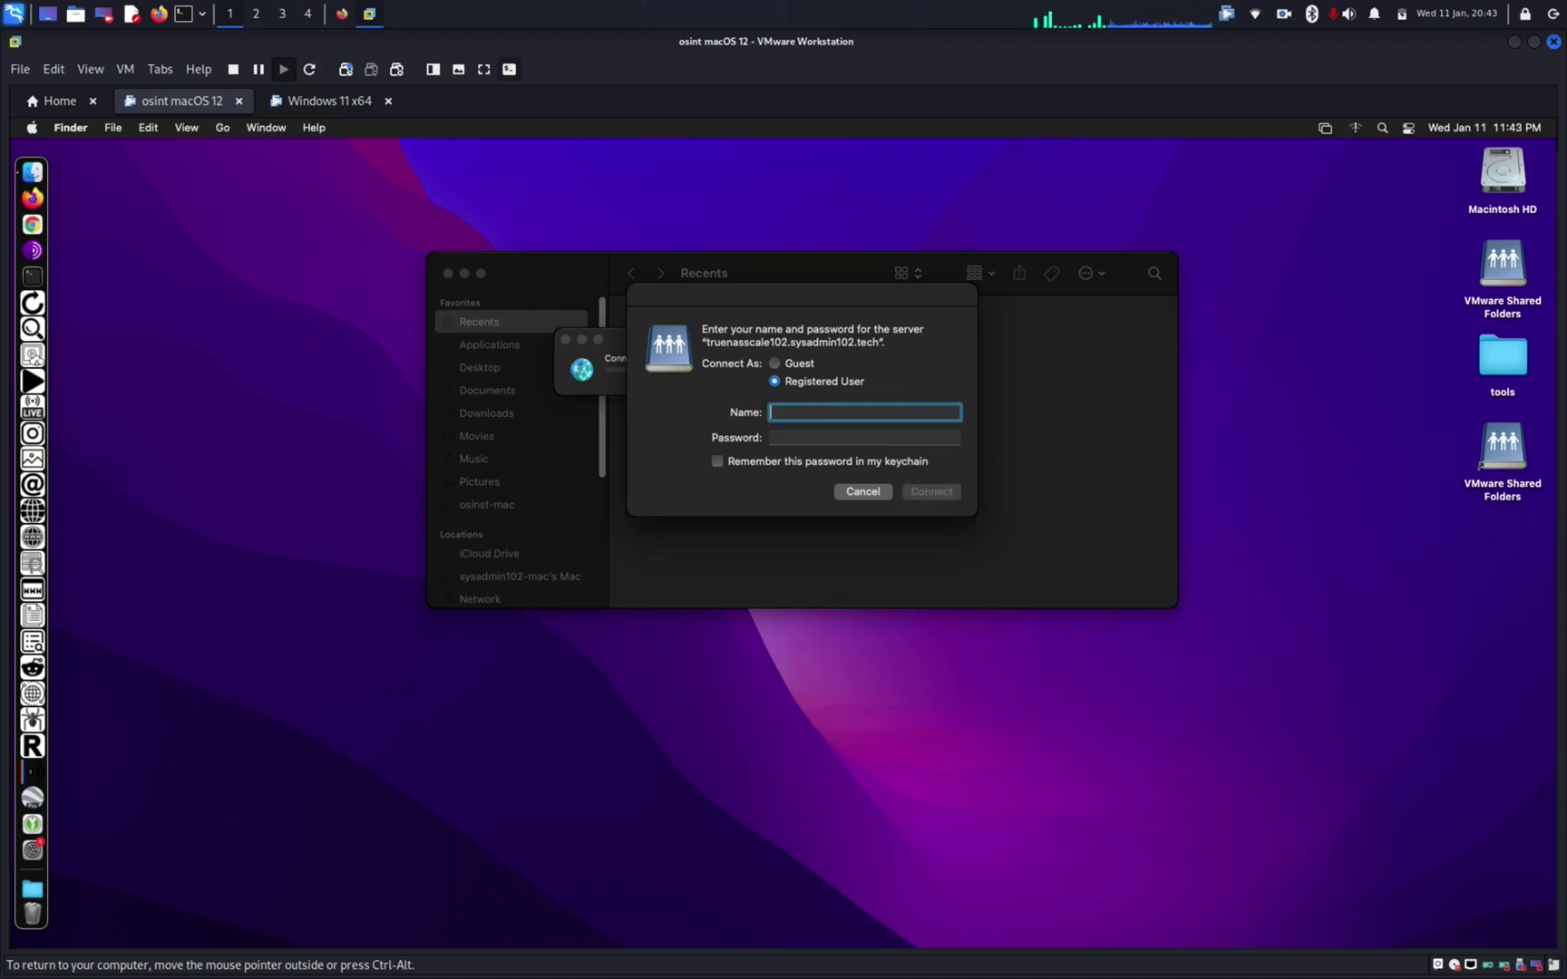
pyautogui.write('sysadmin10')
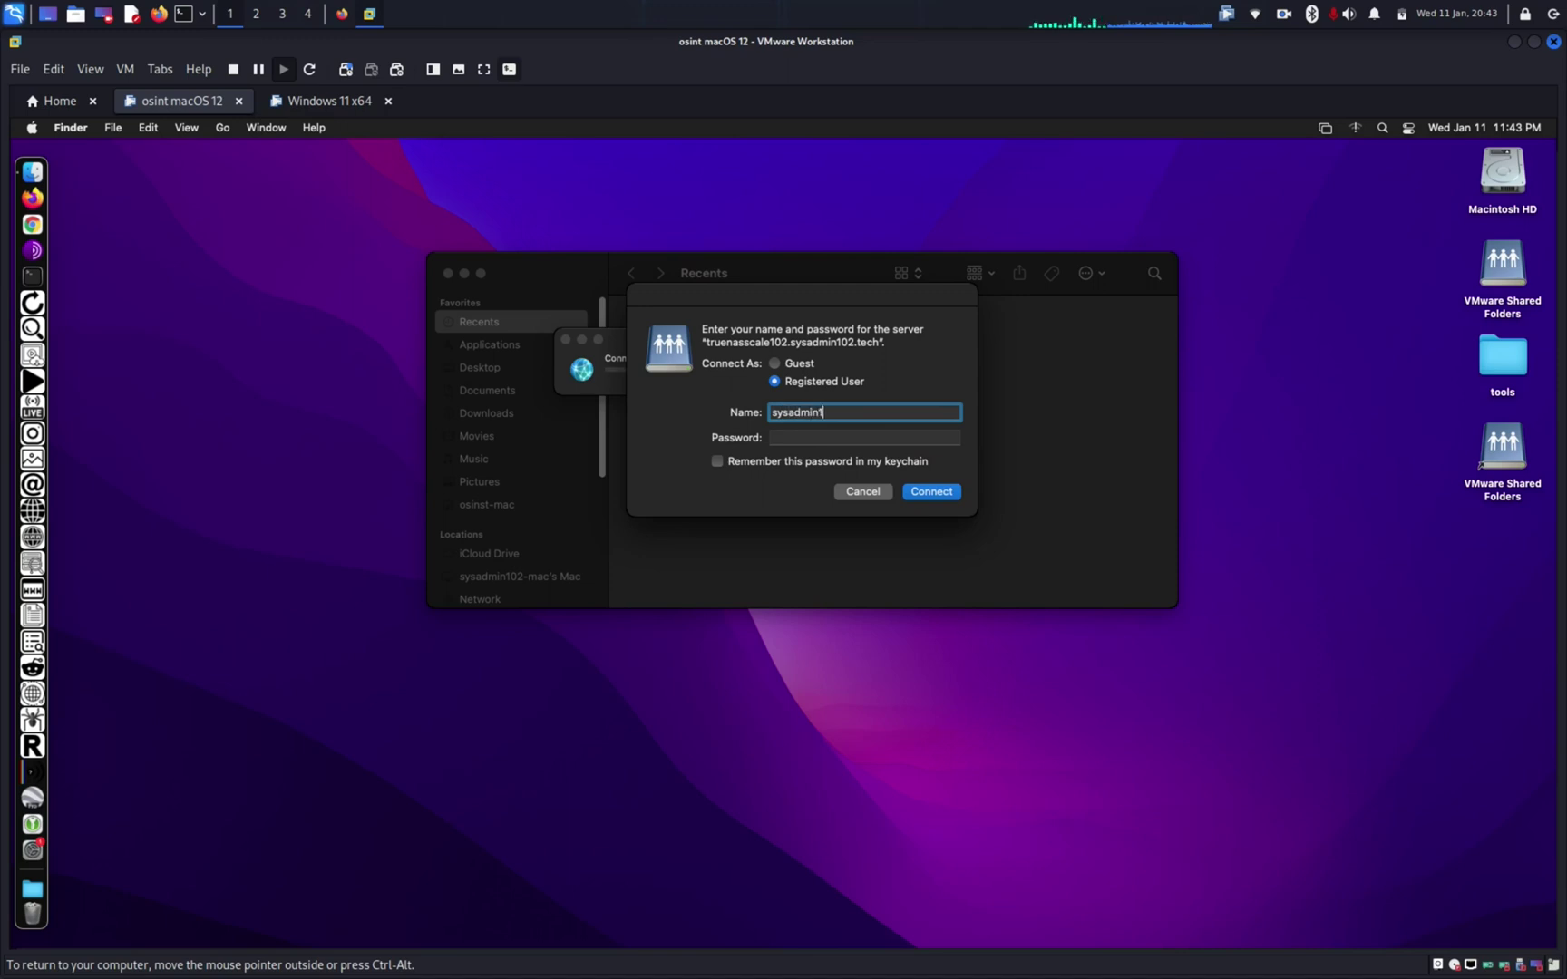
pyautogui.press('BackSpace')
pyautogui.press('BackSpace')
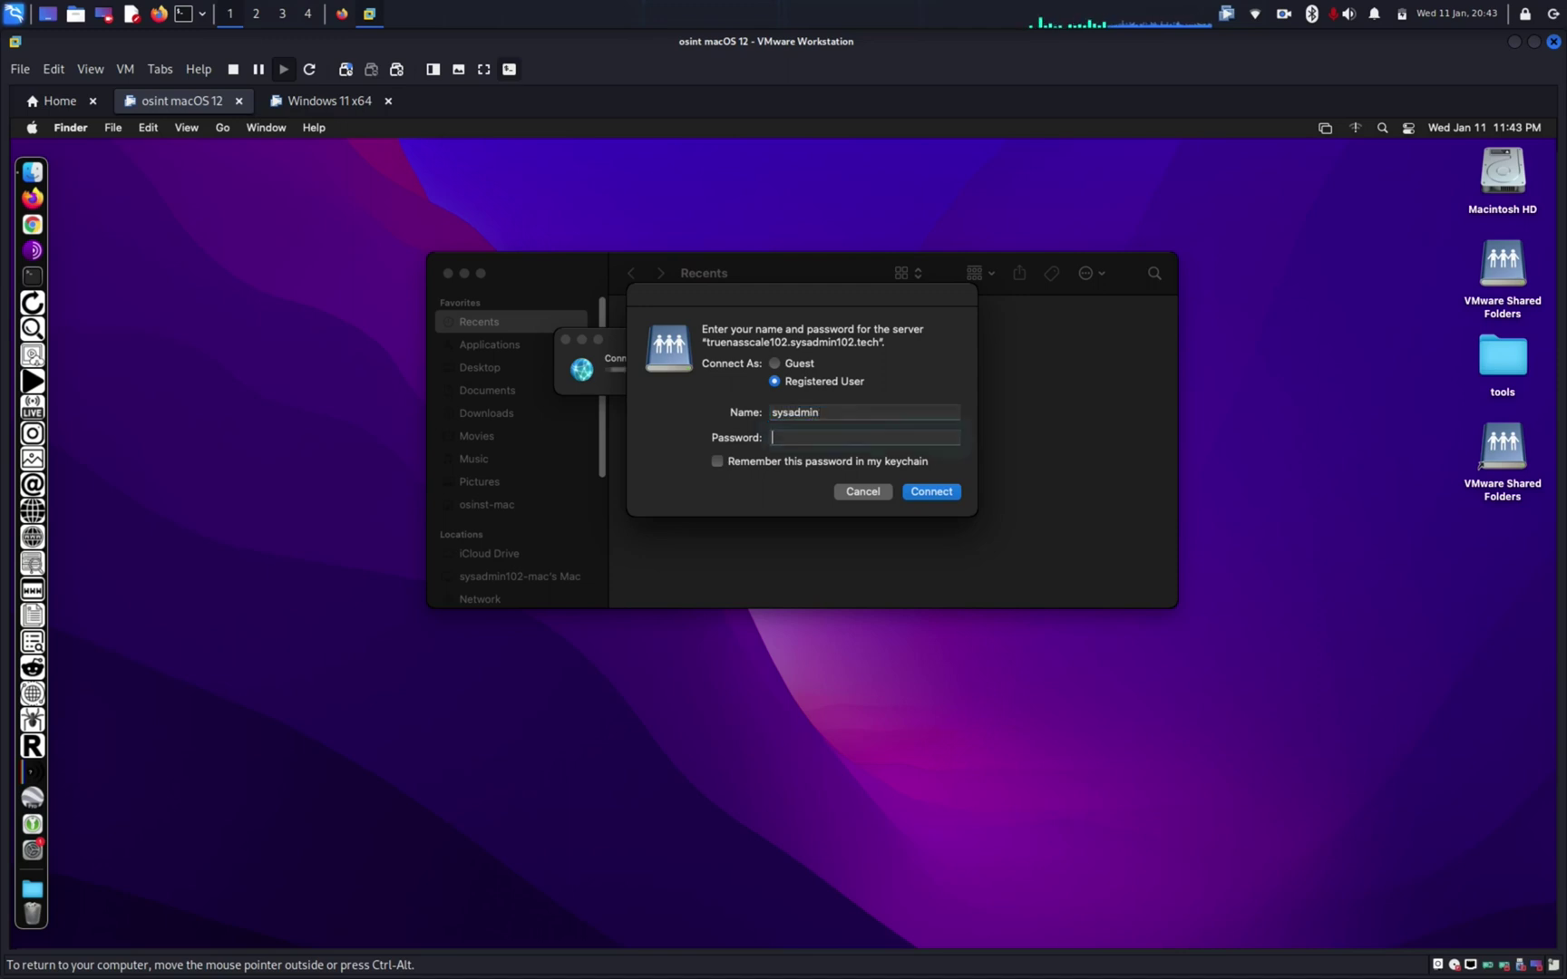
pyautogui.press('Tab')
pyautogui.write('123456789')
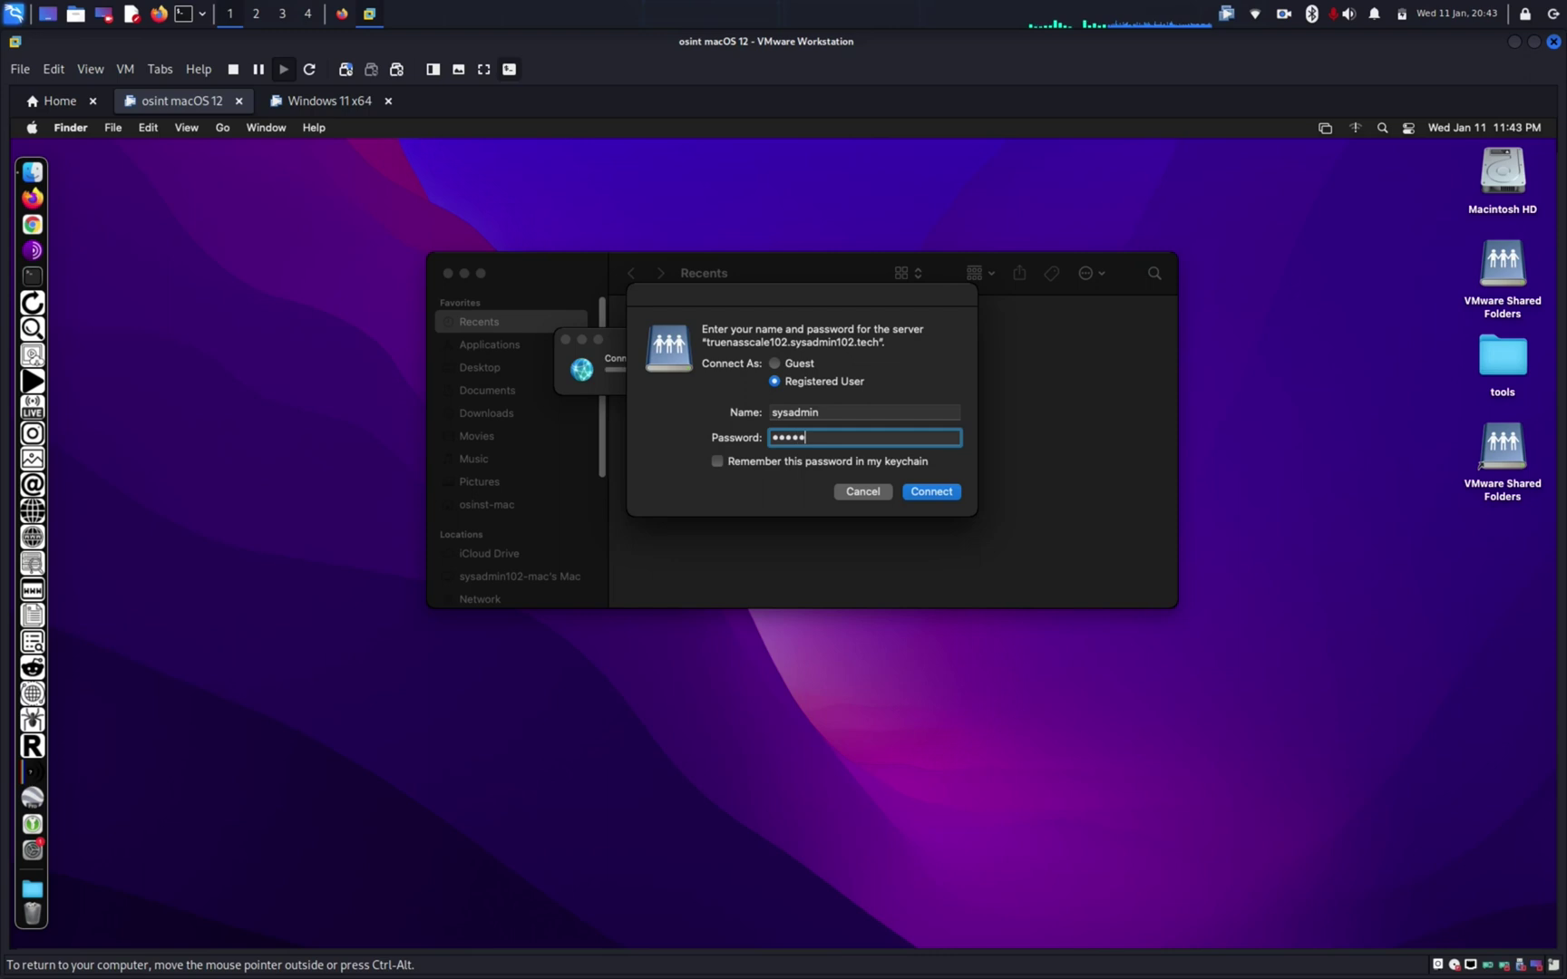
pyautogui.write('012')
pyautogui.click(717, 462)
pyautogui.click(941, 494)
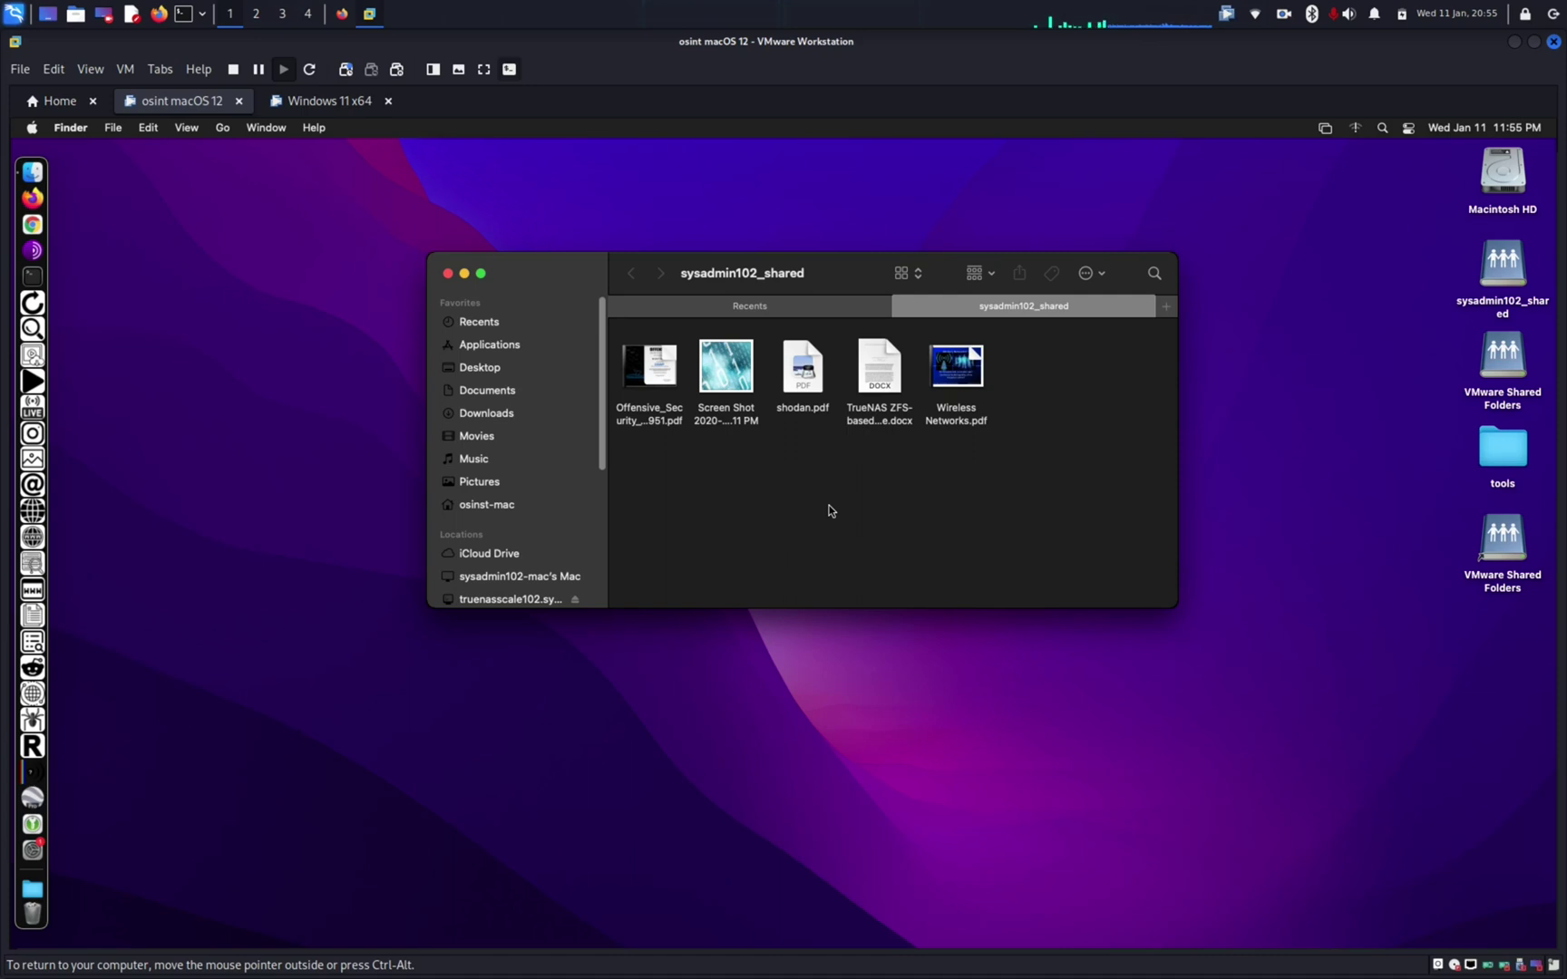
# Step: In a new Kali terminal, run sudo apt install cifs-utils and enter the sudo password
pyautogui.click(1514, 41)
pyautogui.click(1495, 47)
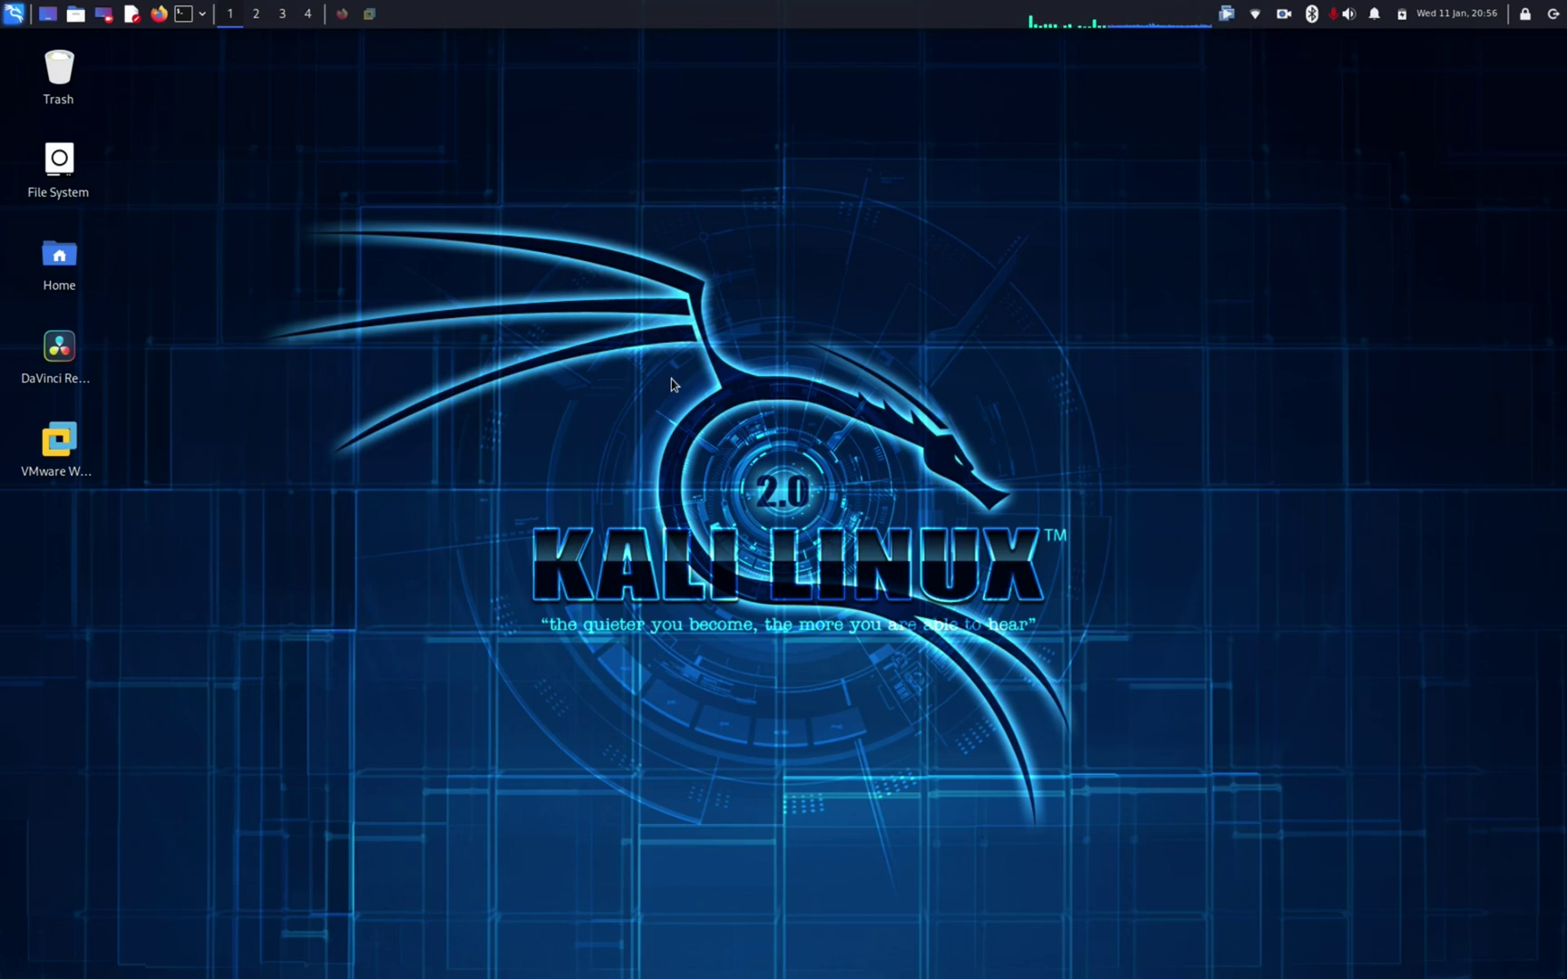
pyautogui.click(184, 13)
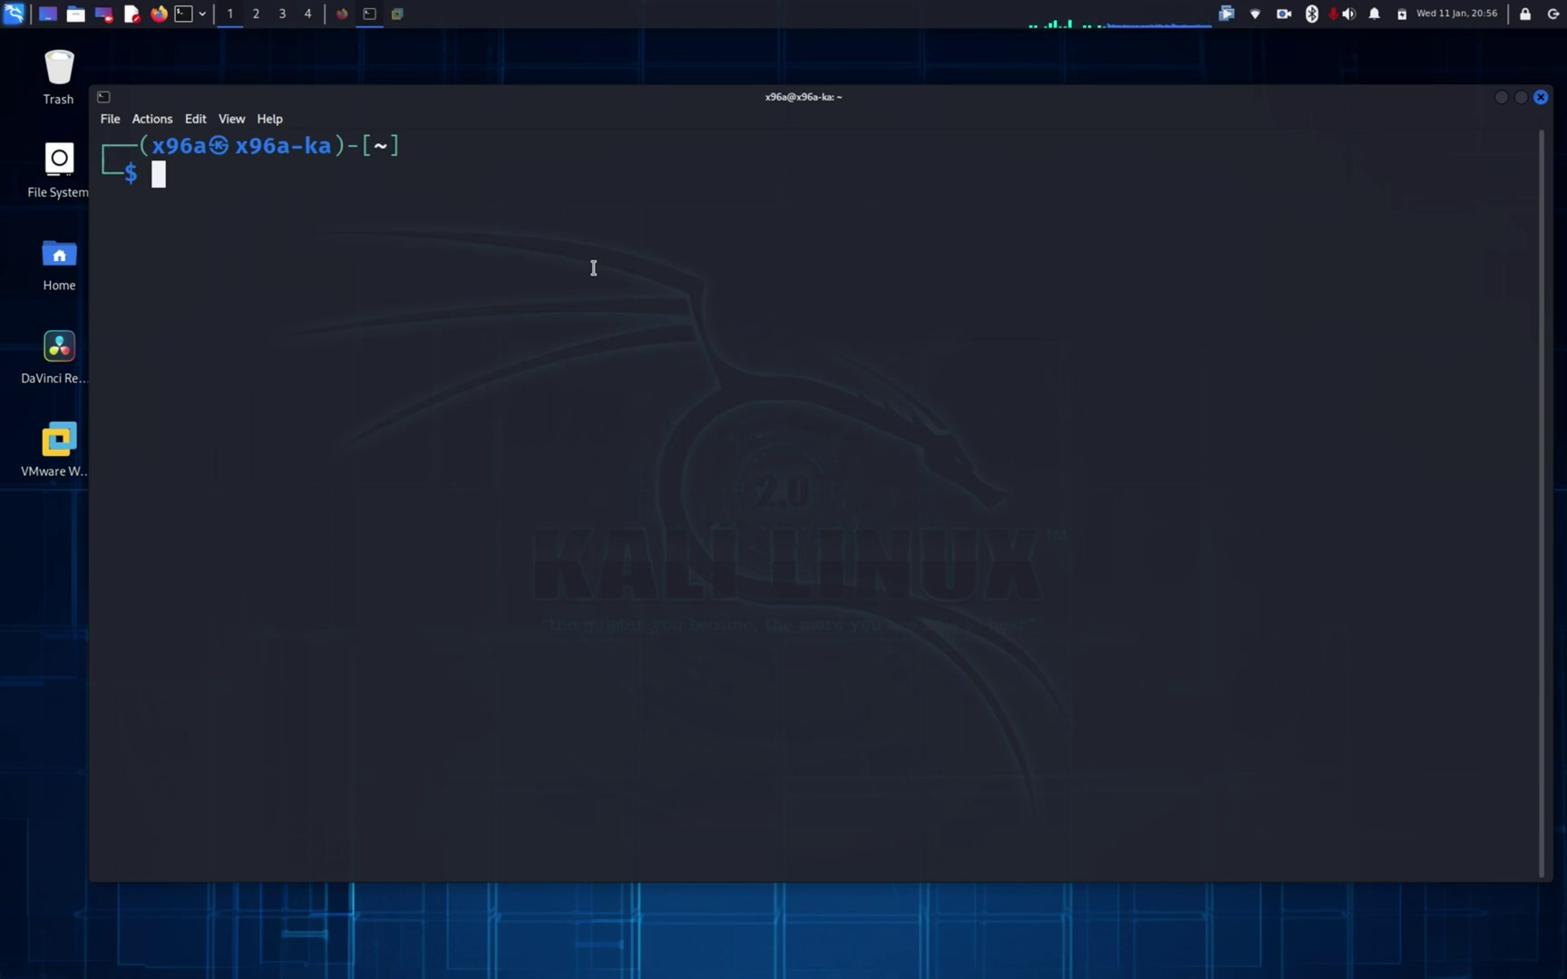
pyautogui.write('sudo ')
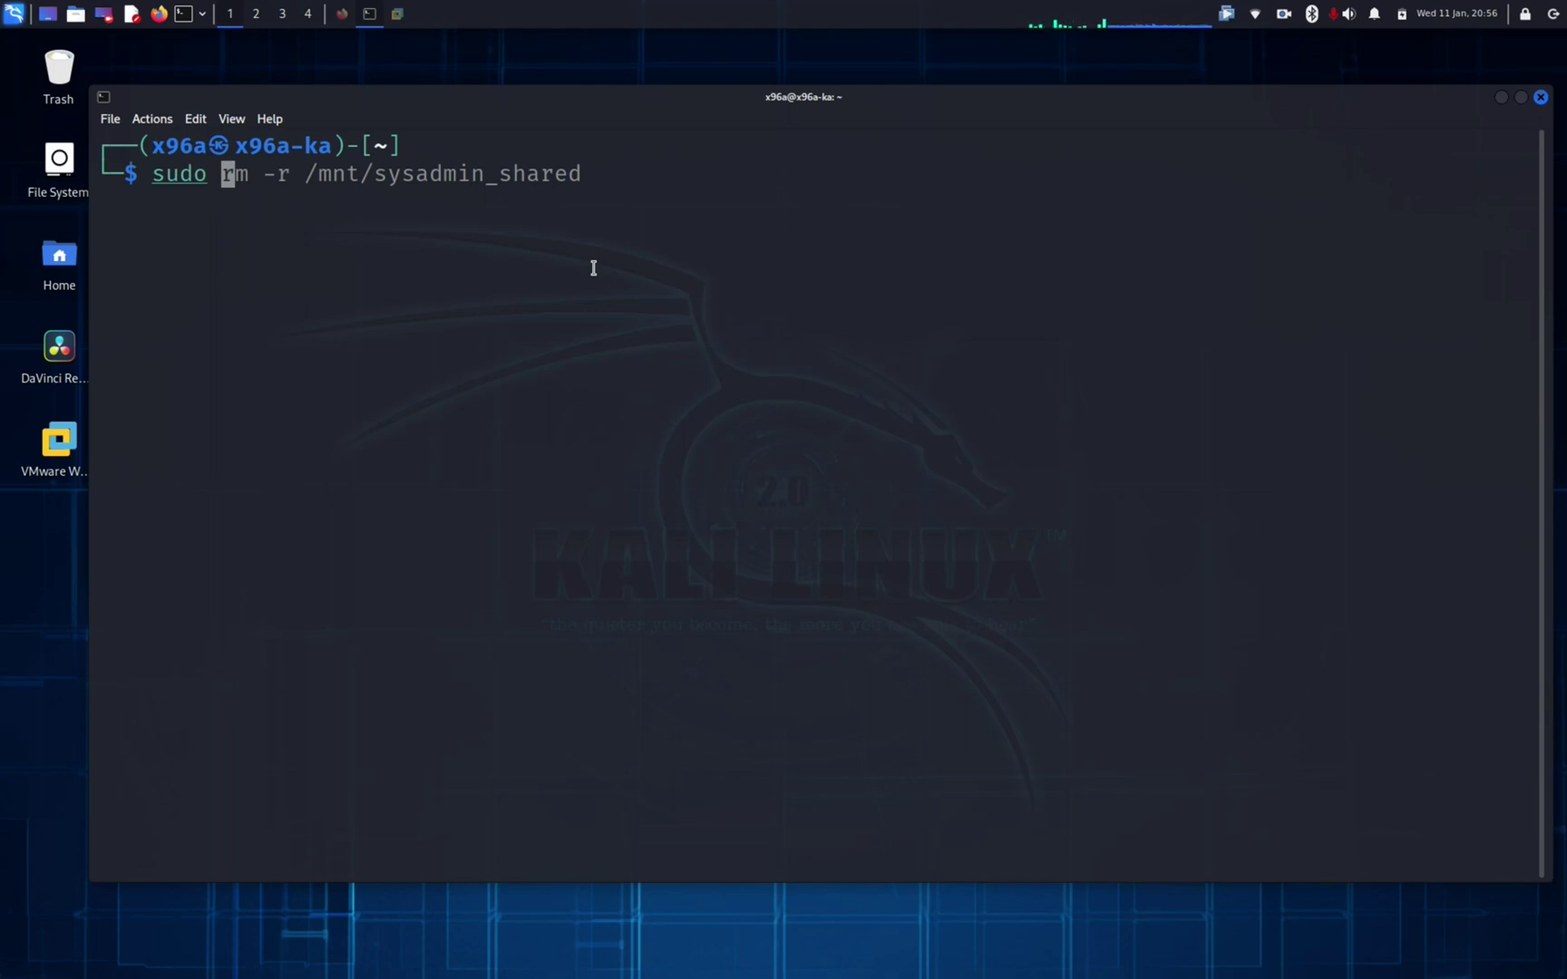
pyautogui.write('apt')
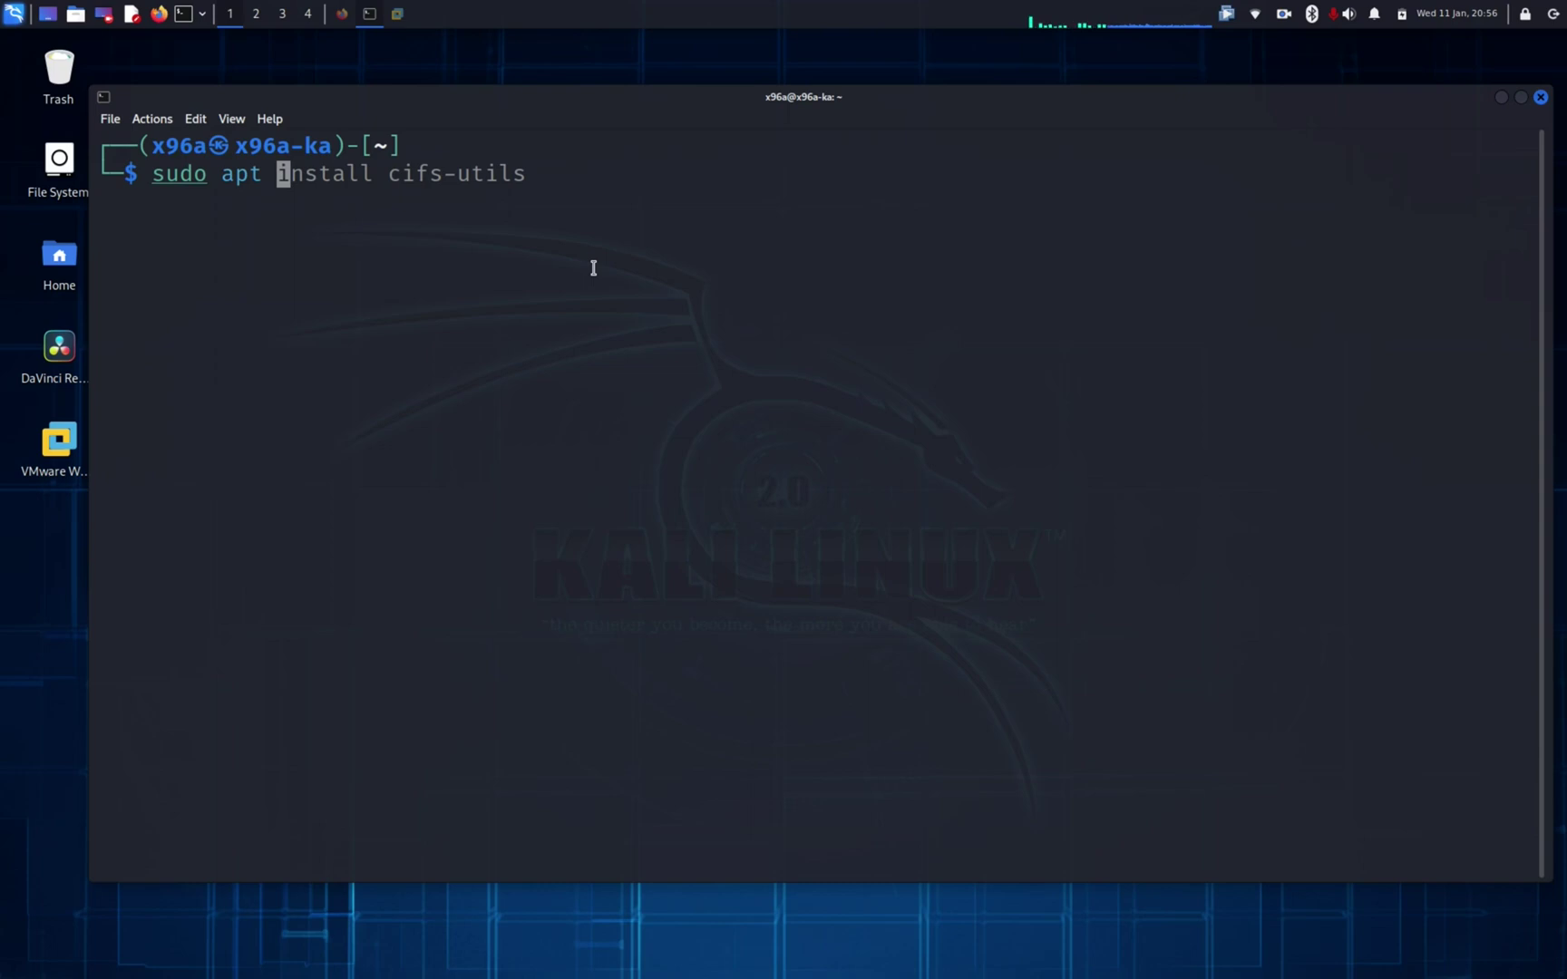
pyautogui.press('Right')
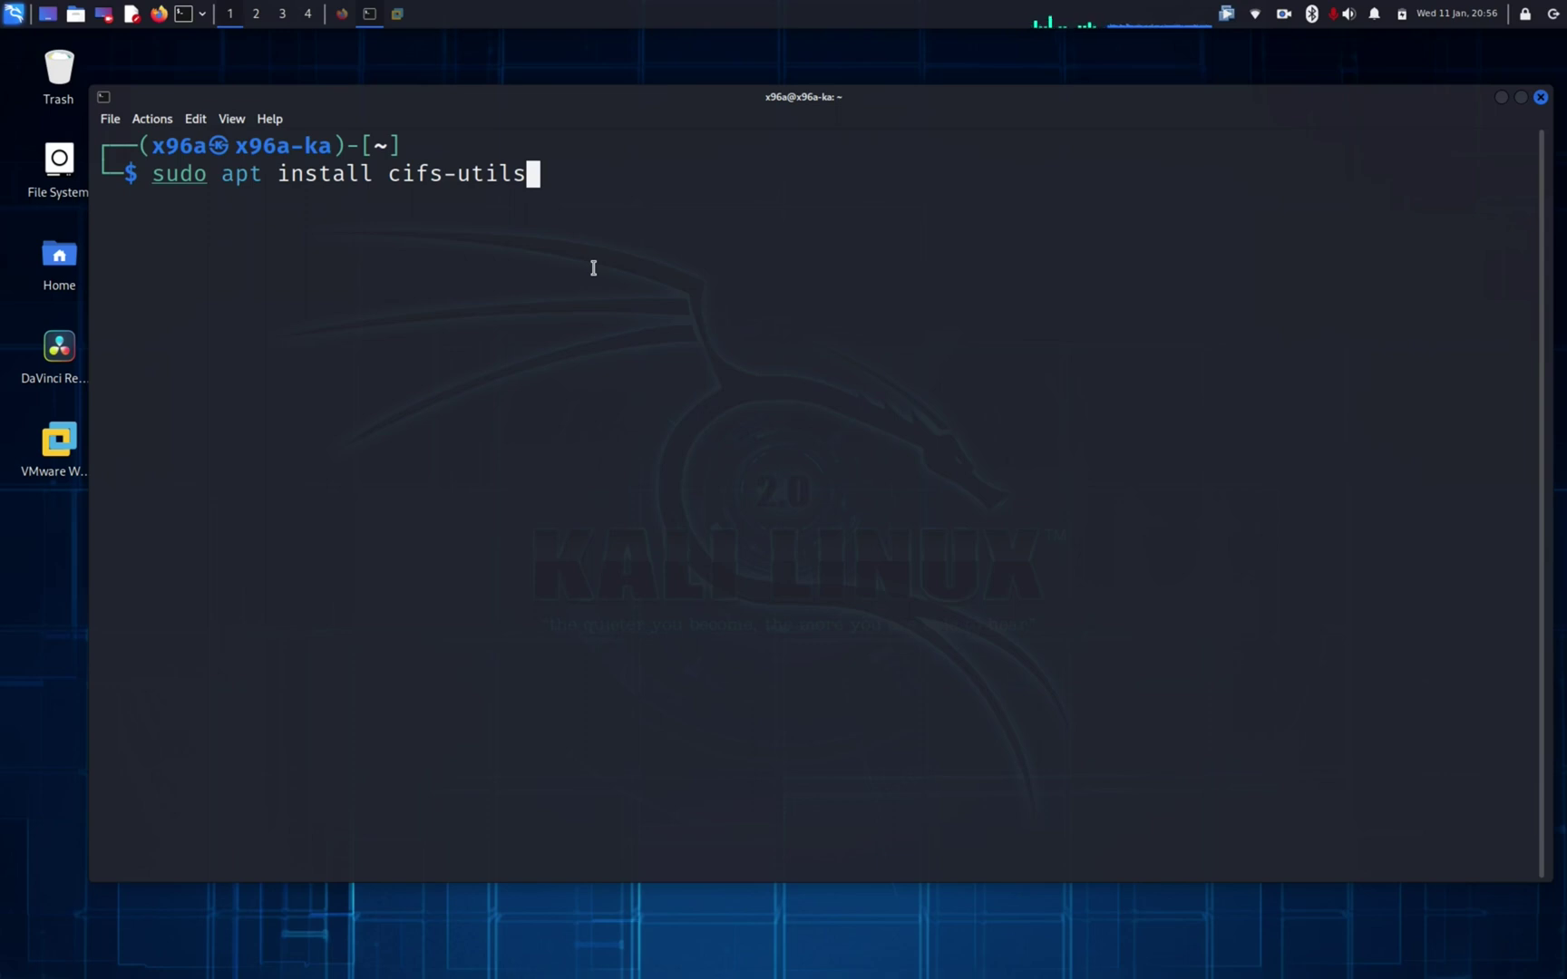
pyautogui.press('Return')
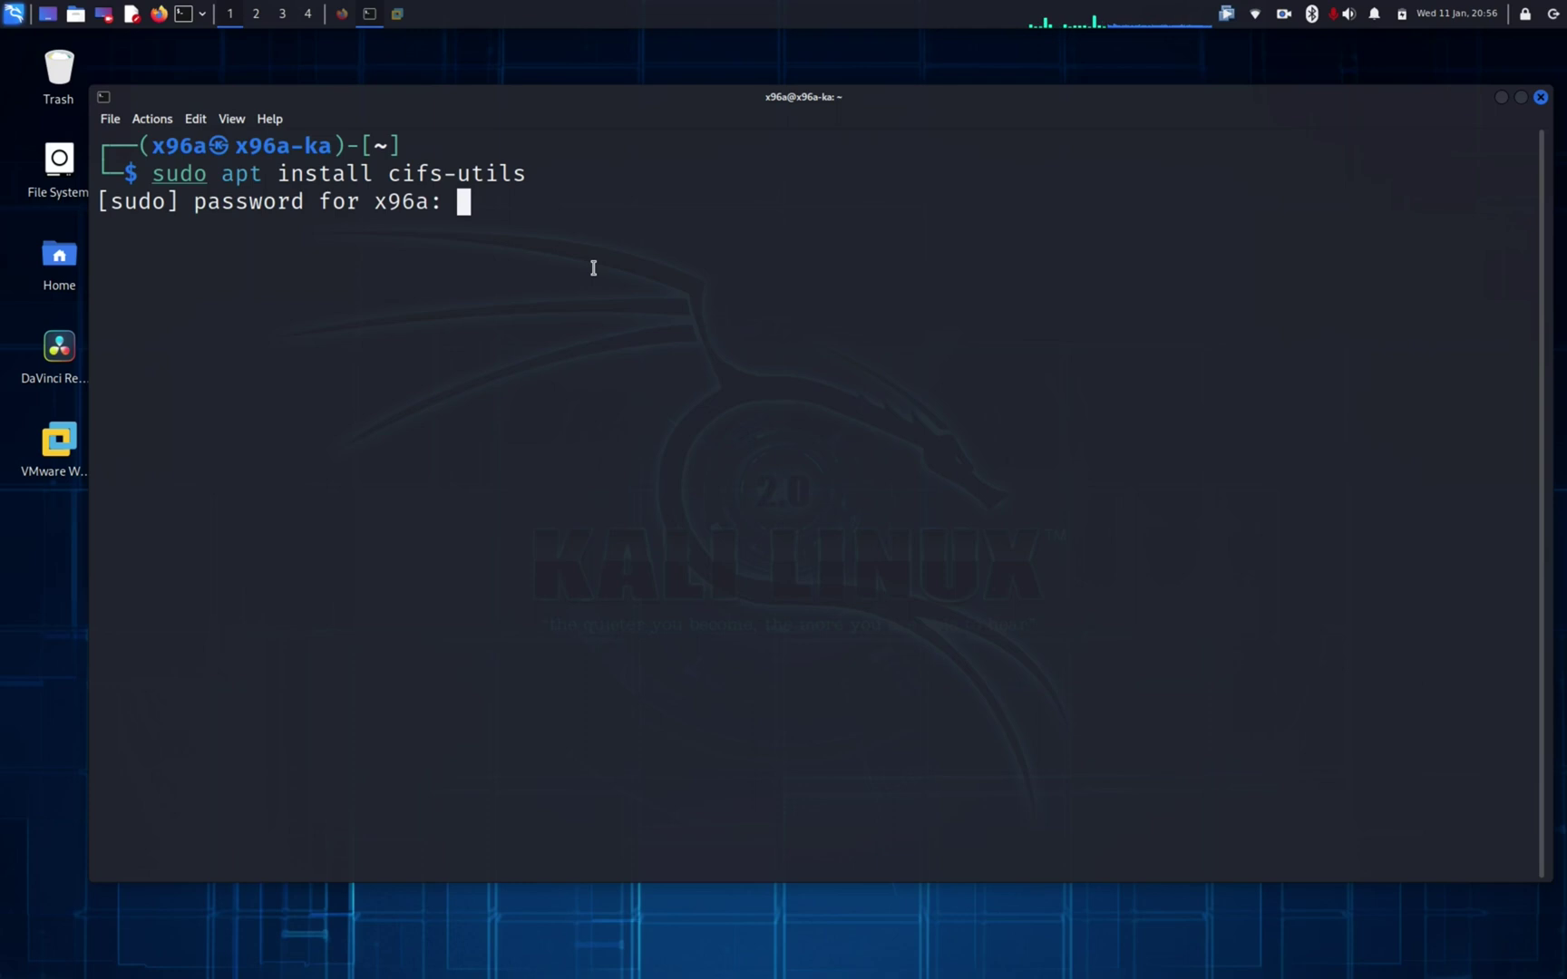
pyautogui.press('Return')
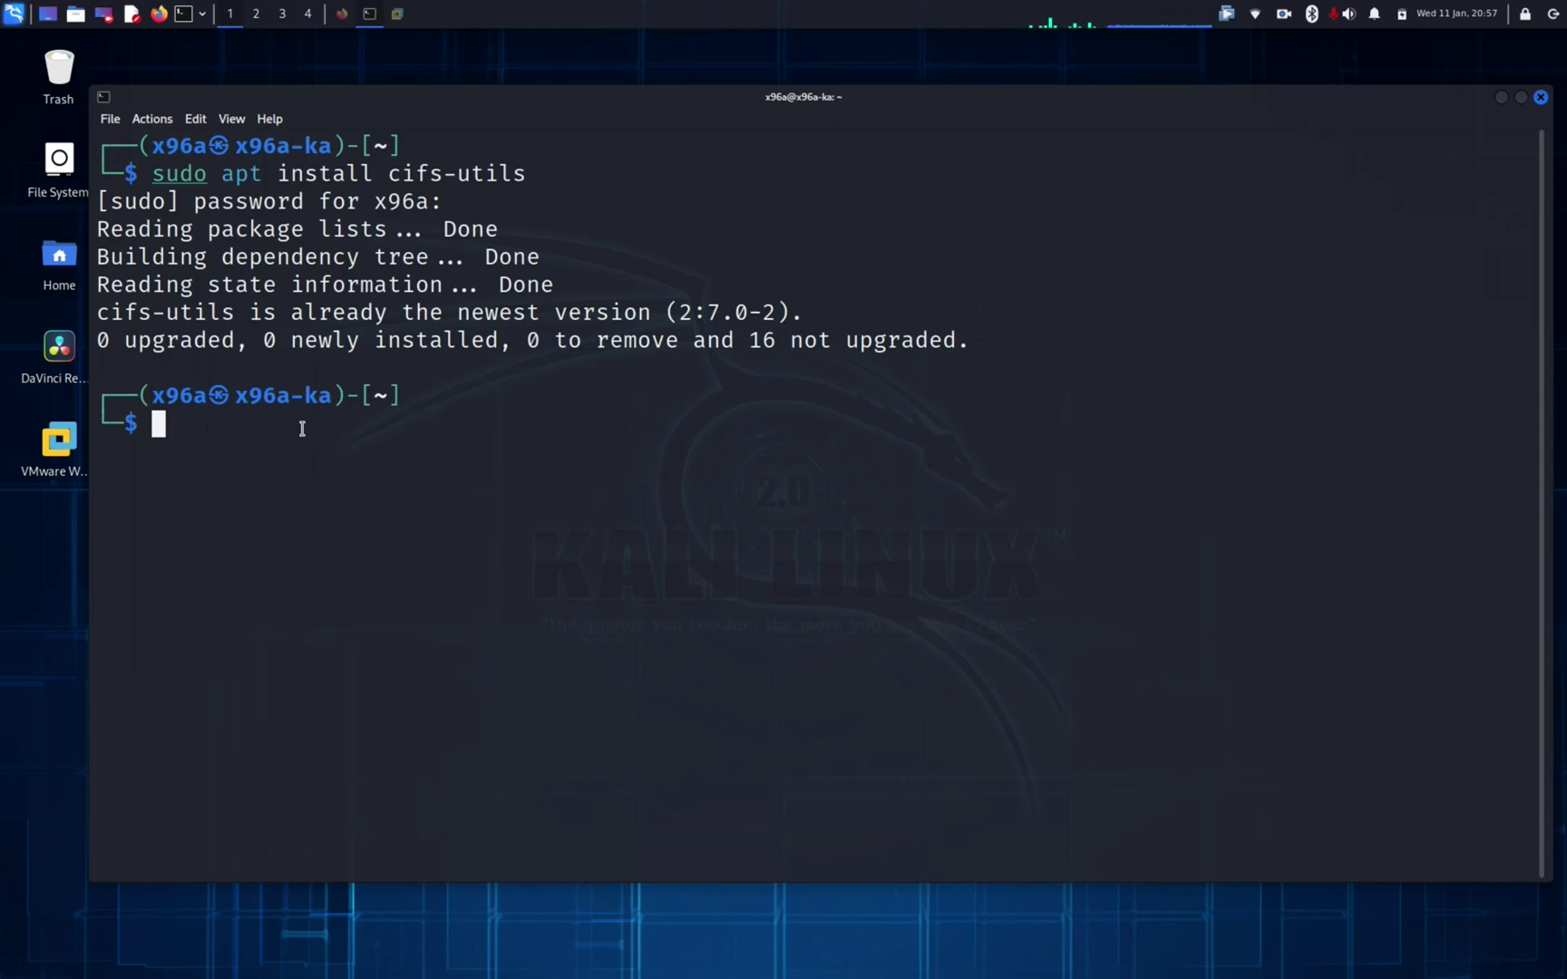
# Step: Run sudo mkdir /mnt/sysadmin_shared to create the mount point
pyautogui.write('sudo ')
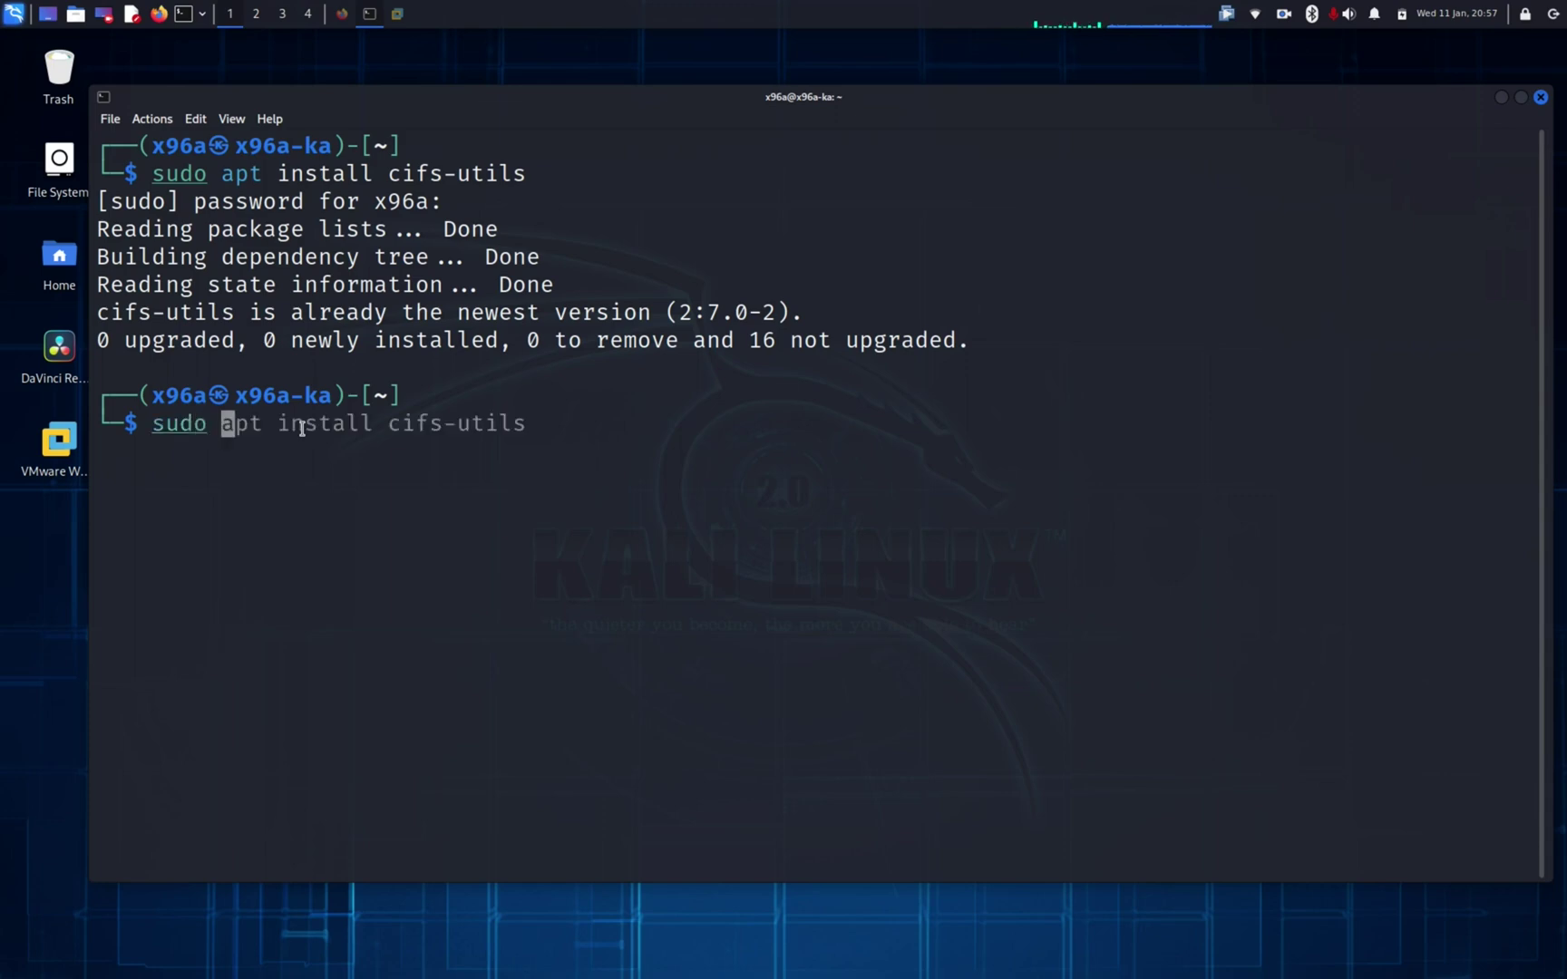
pyautogui.write('m')
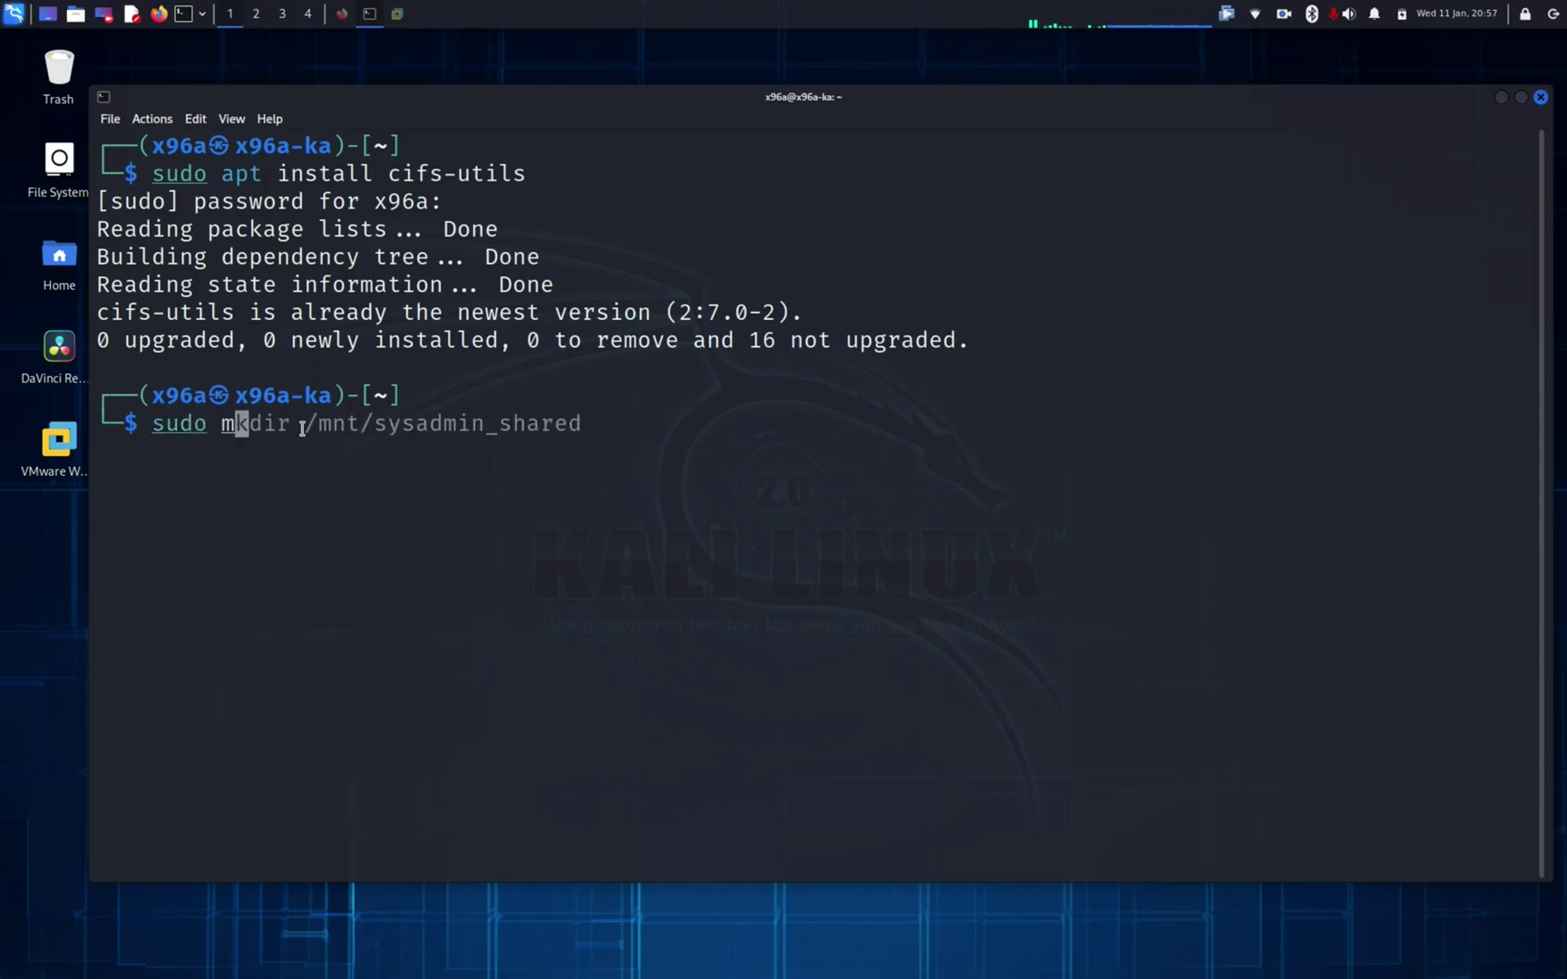
pyautogui.write('kdir')
pyautogui.press('Right')
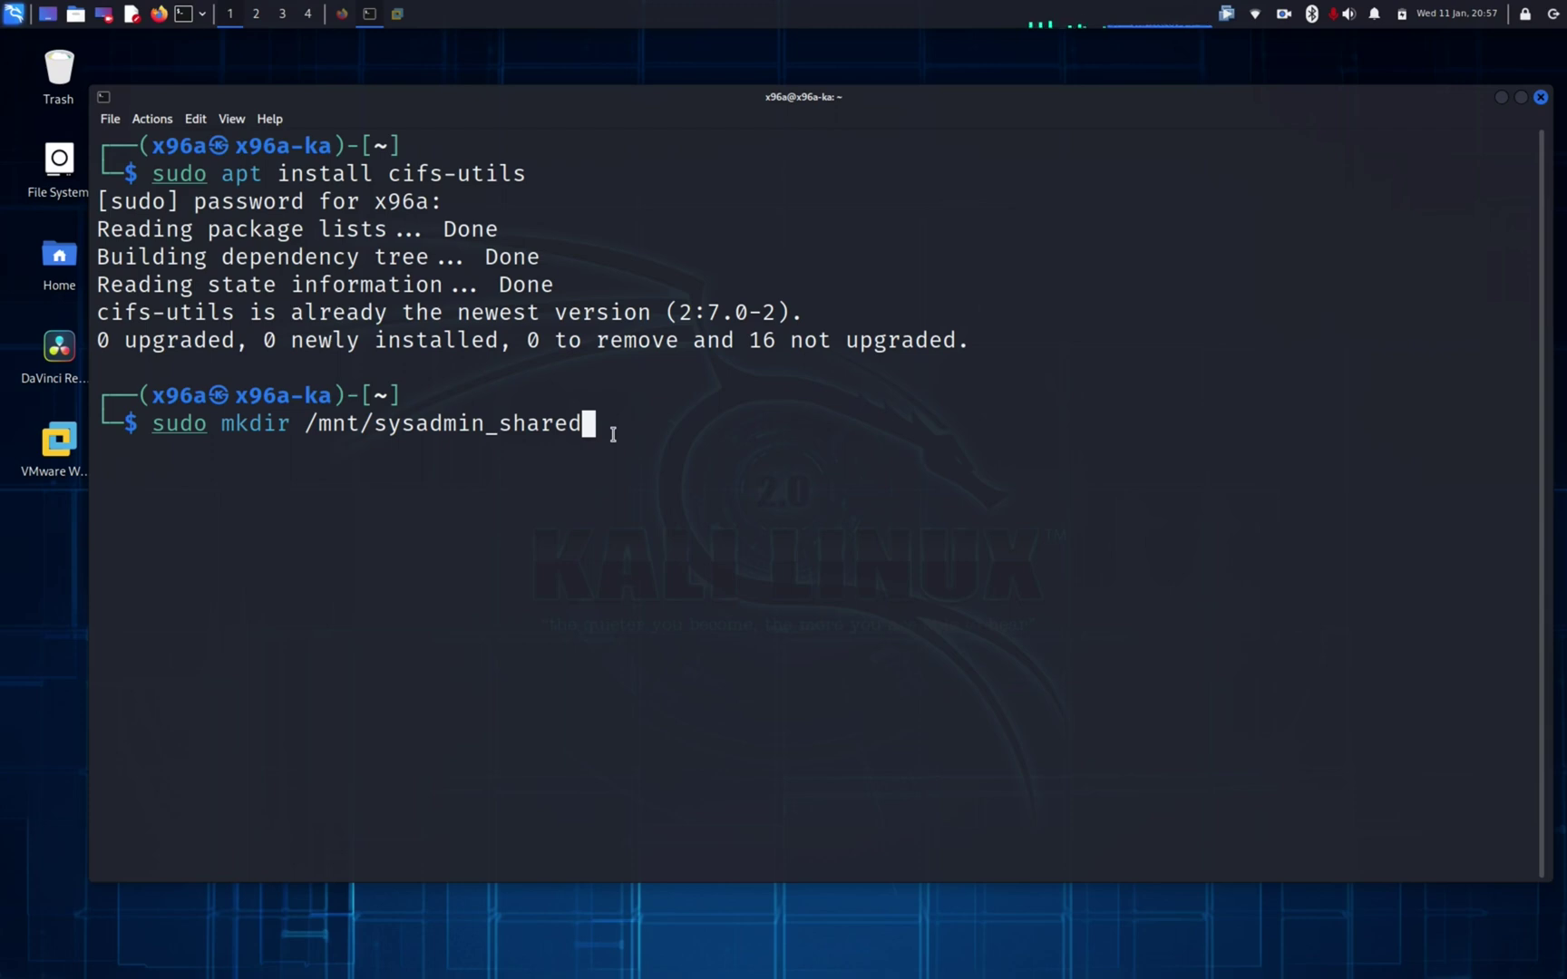
pyautogui.press('Return')
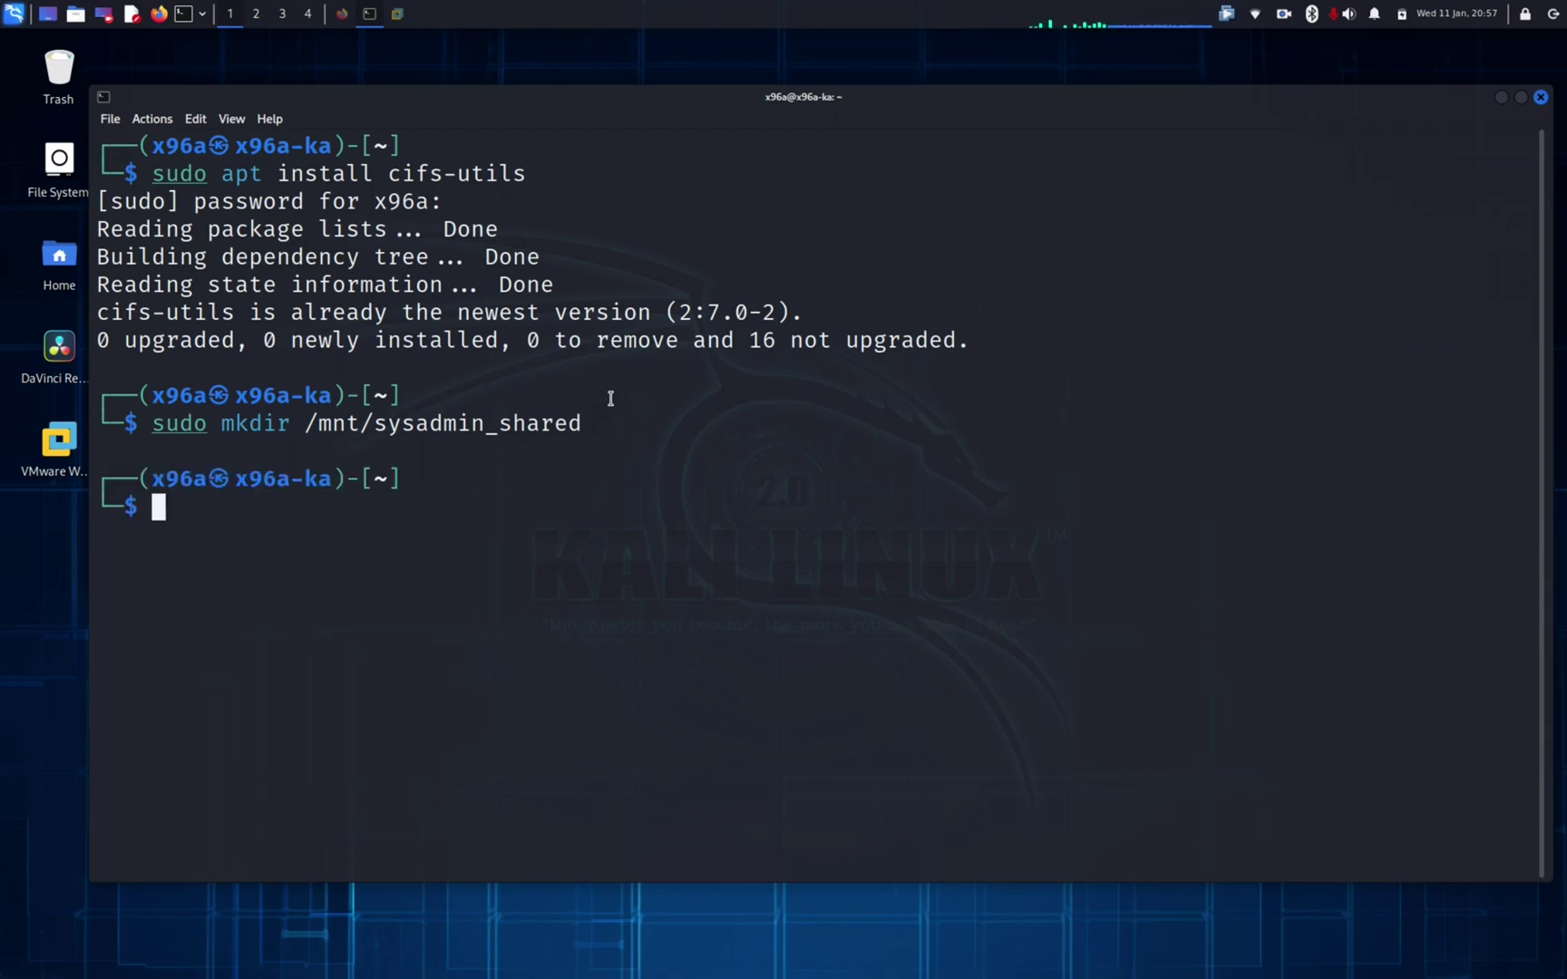
pyautogui.click(341, 15)
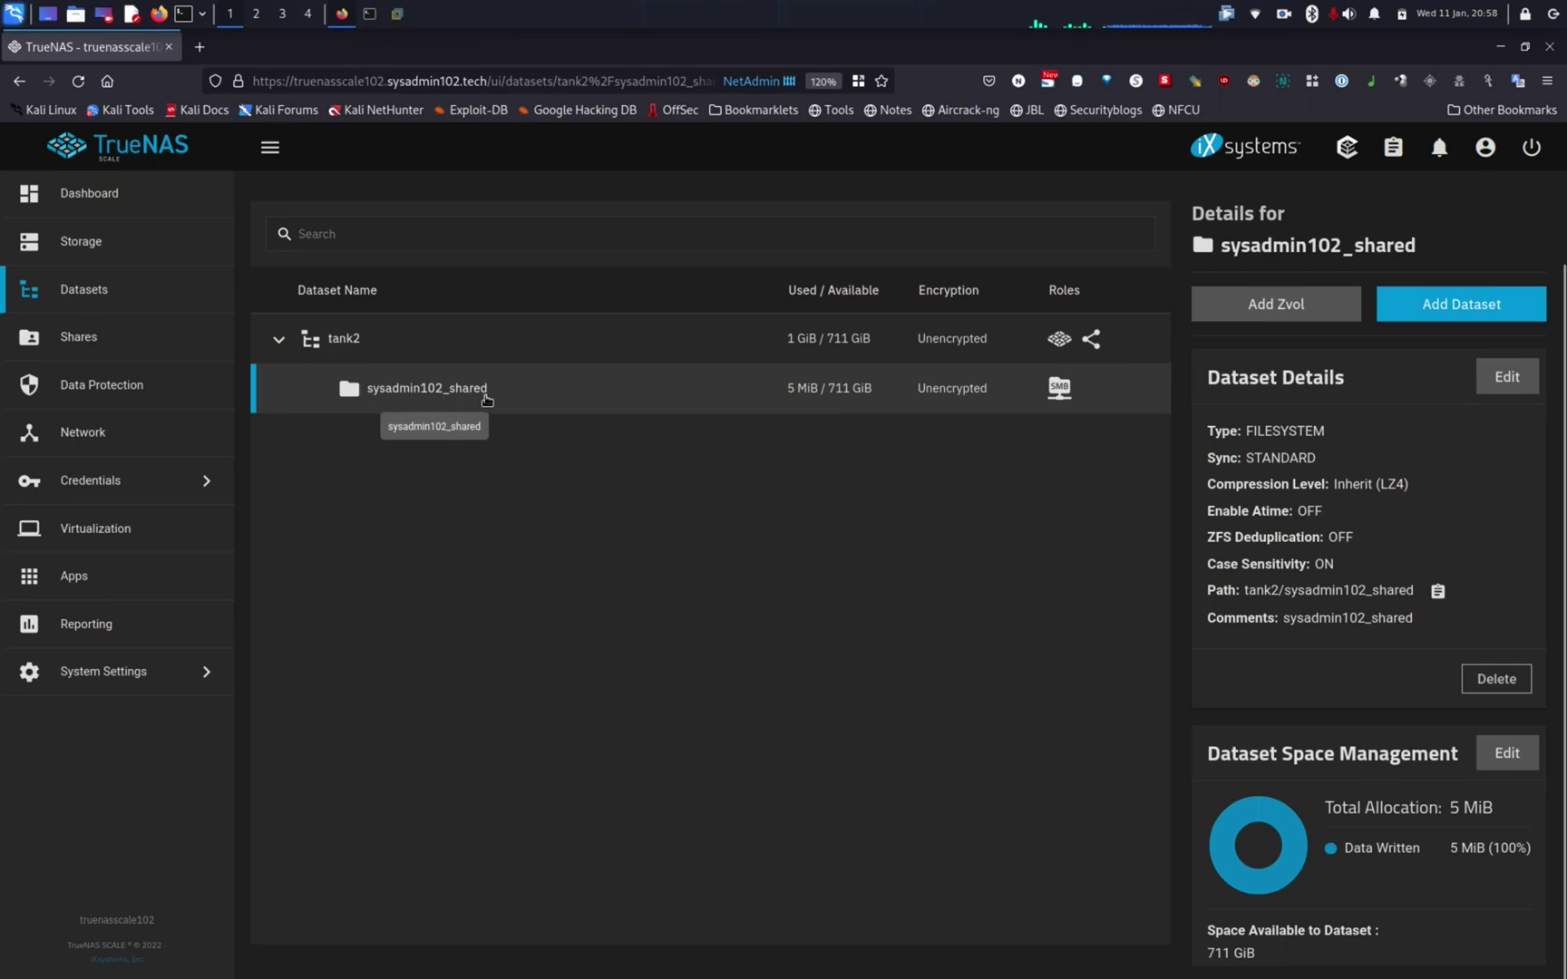
pyautogui.click(1501, 48)
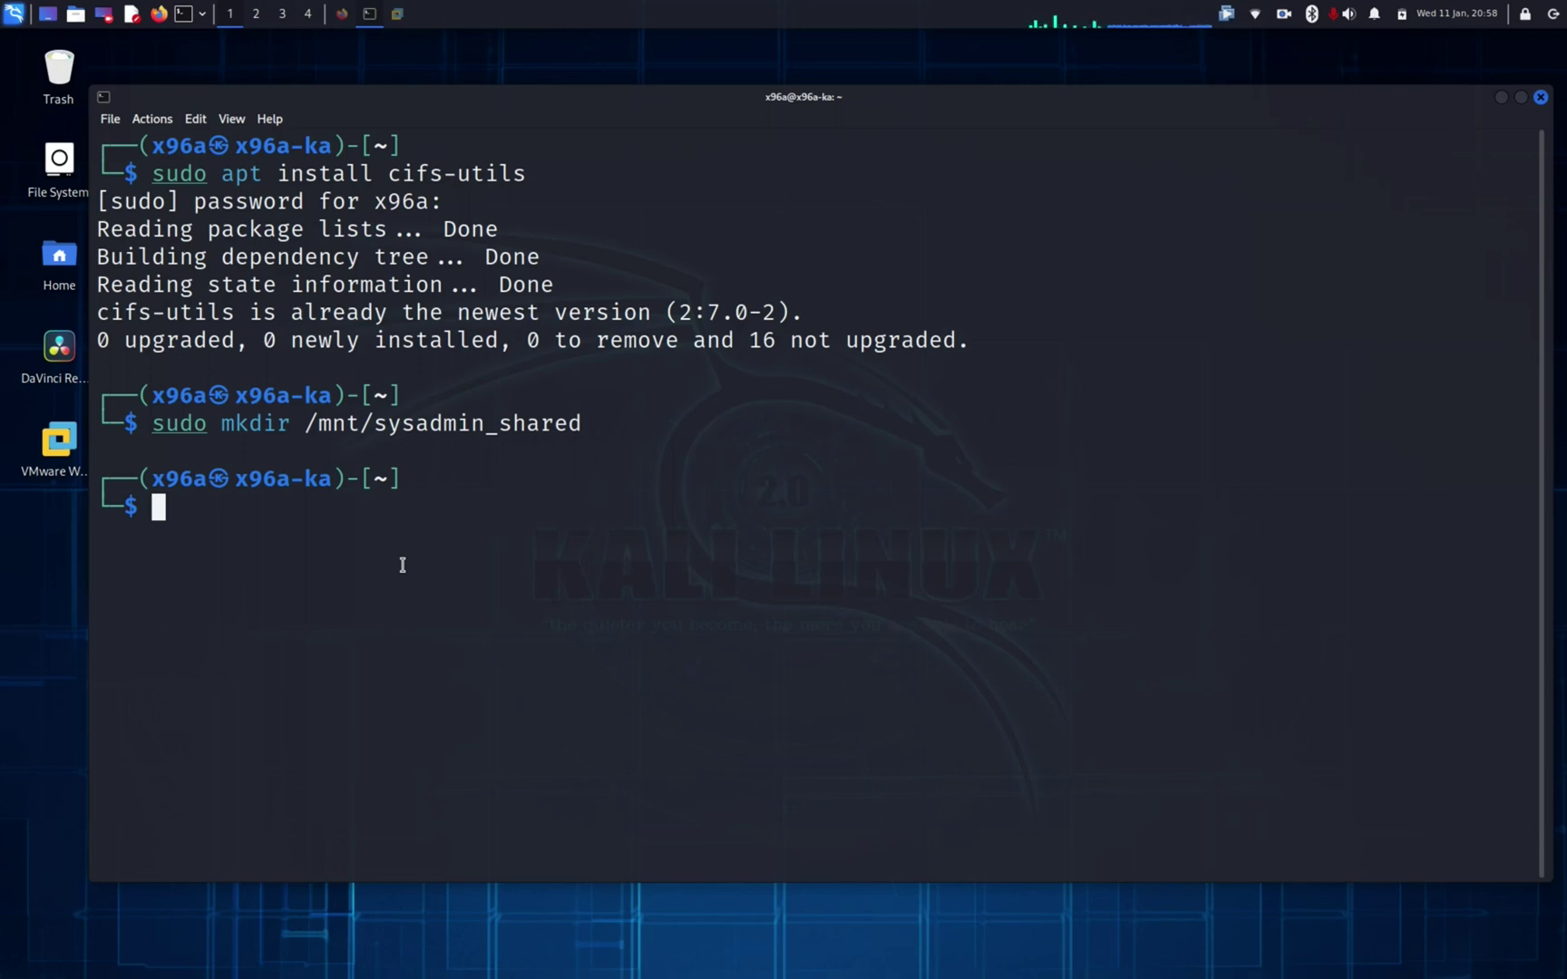
# Step: Type sudo mount -t cifs -o username= with the local user name, ending with //
pyautogui.write('su')
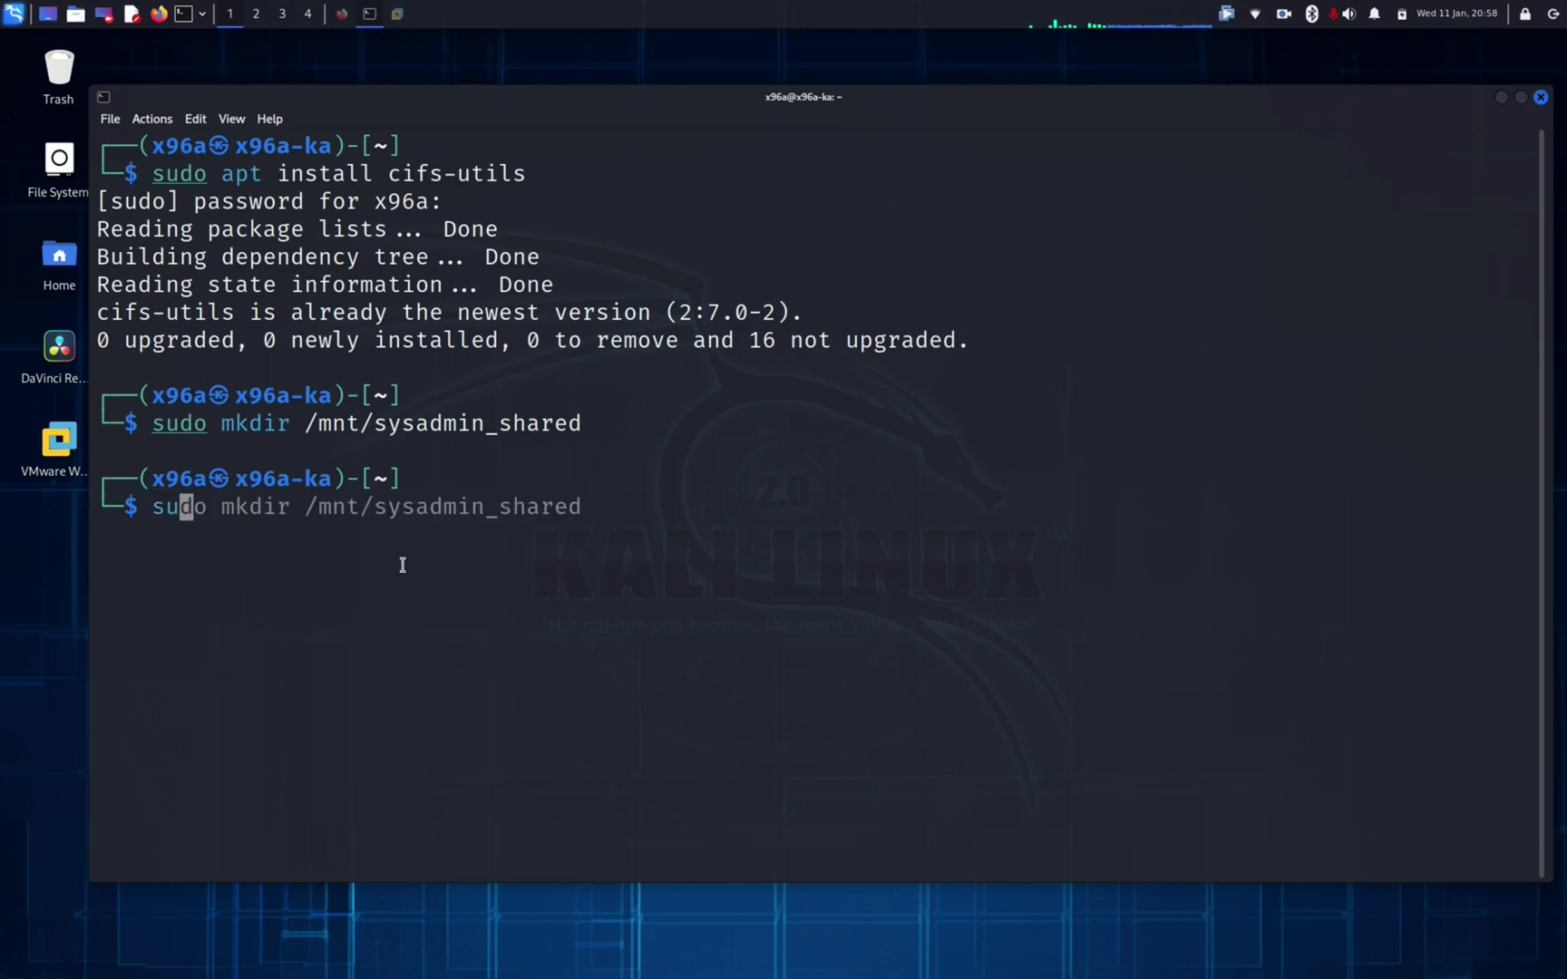
pyautogui.write('do mount')
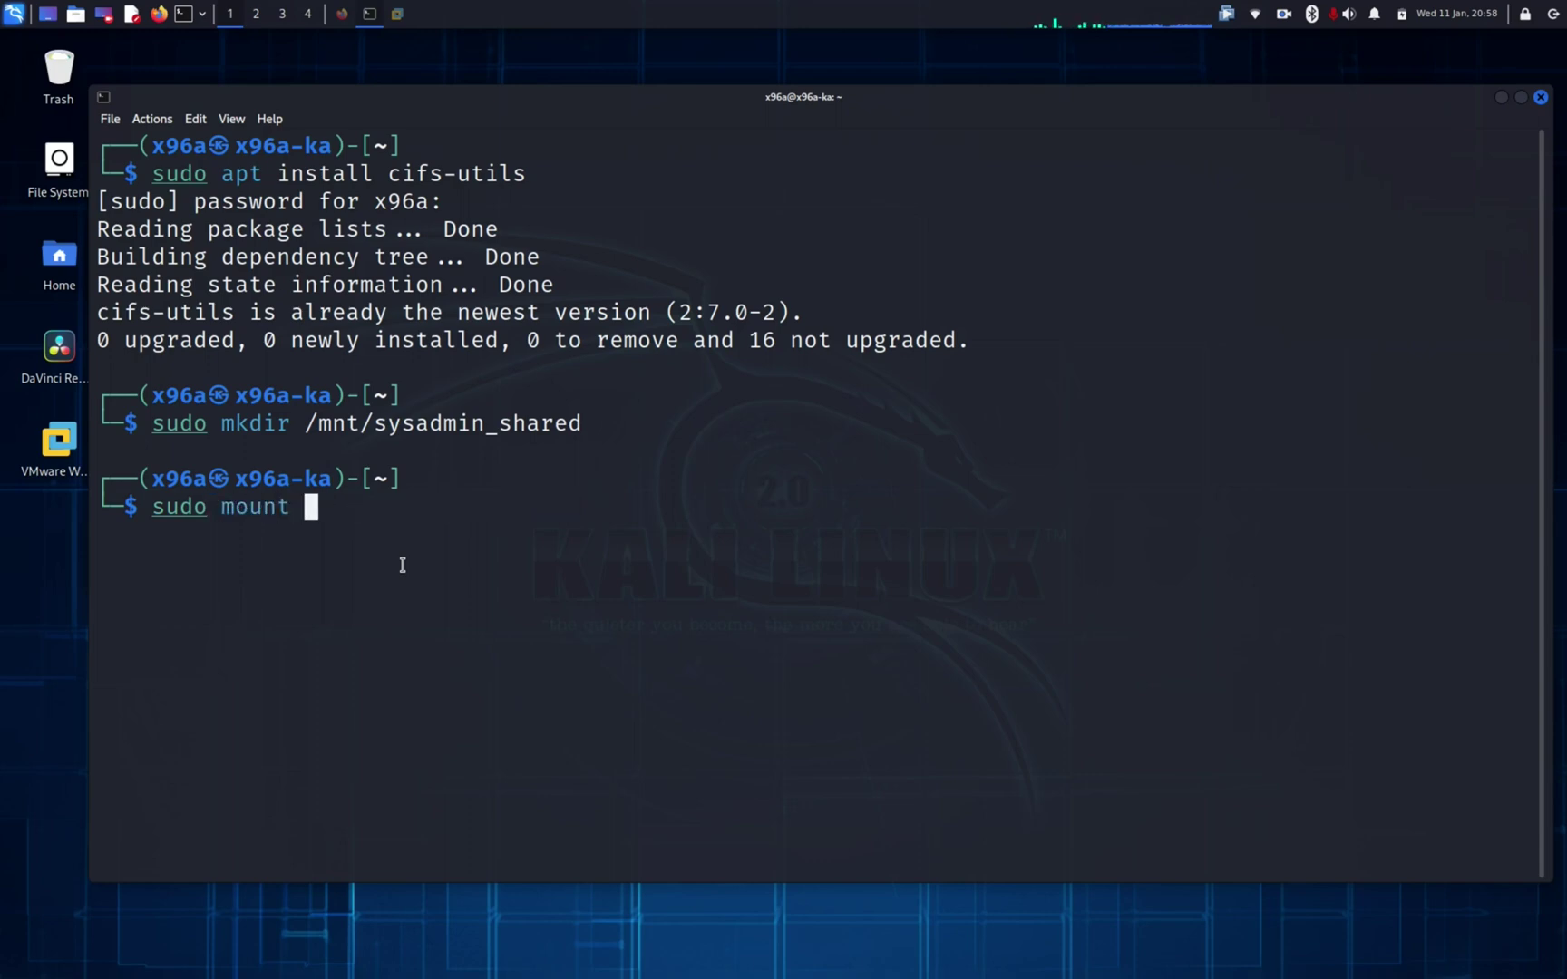
pyautogui.write(' -t ci')
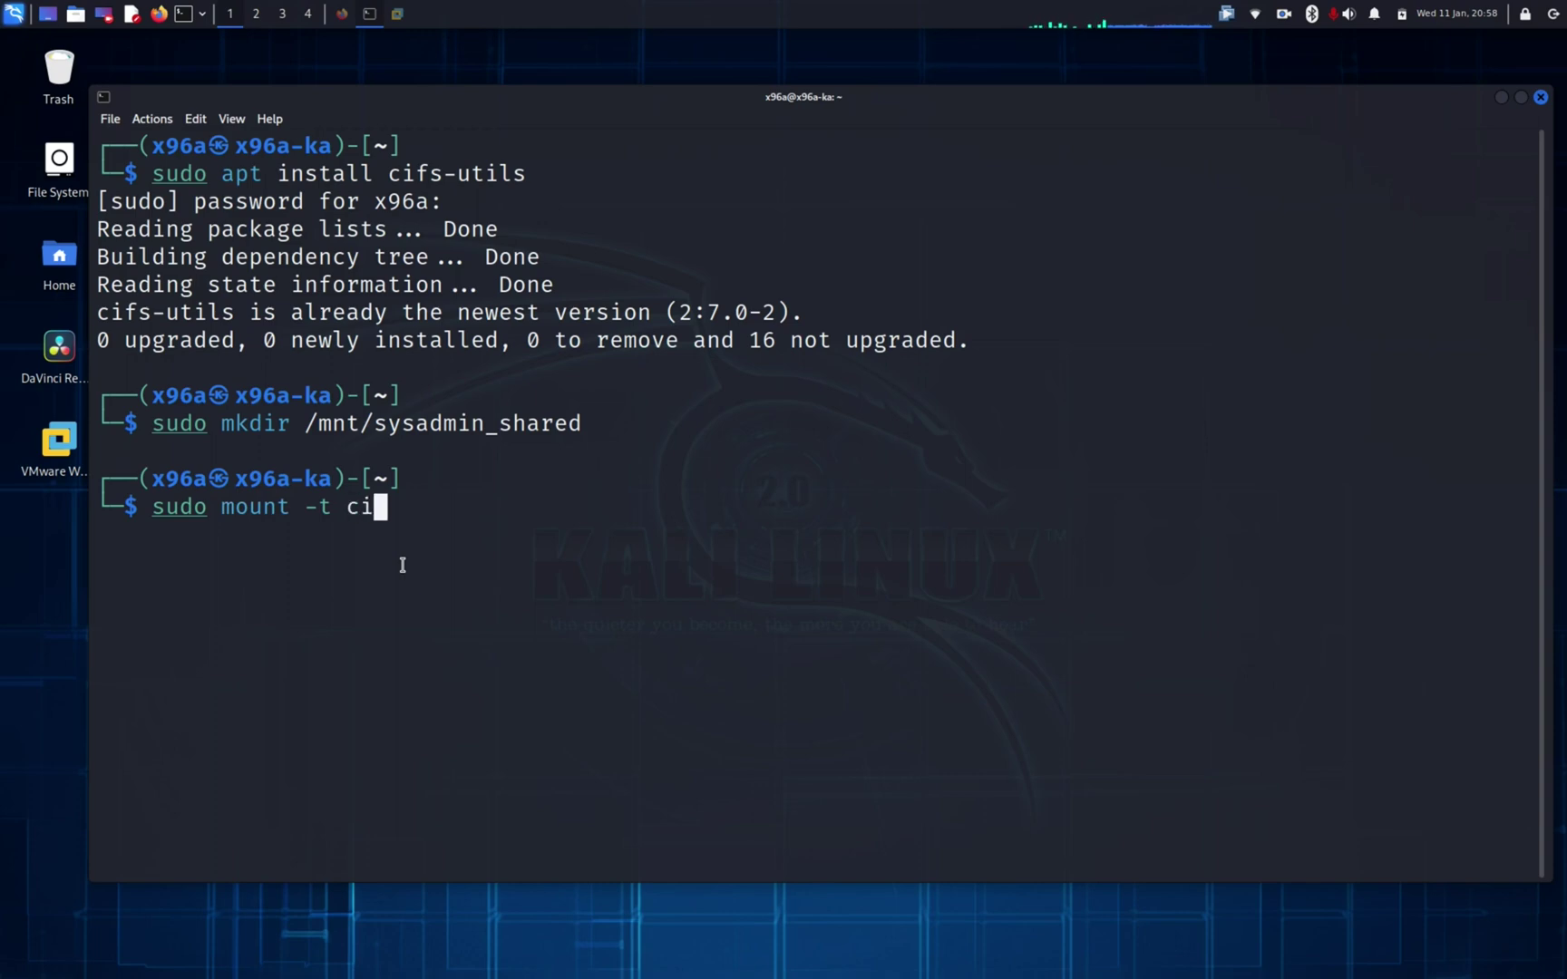
pyautogui.press('Tab')
pyautogui.write('fs')
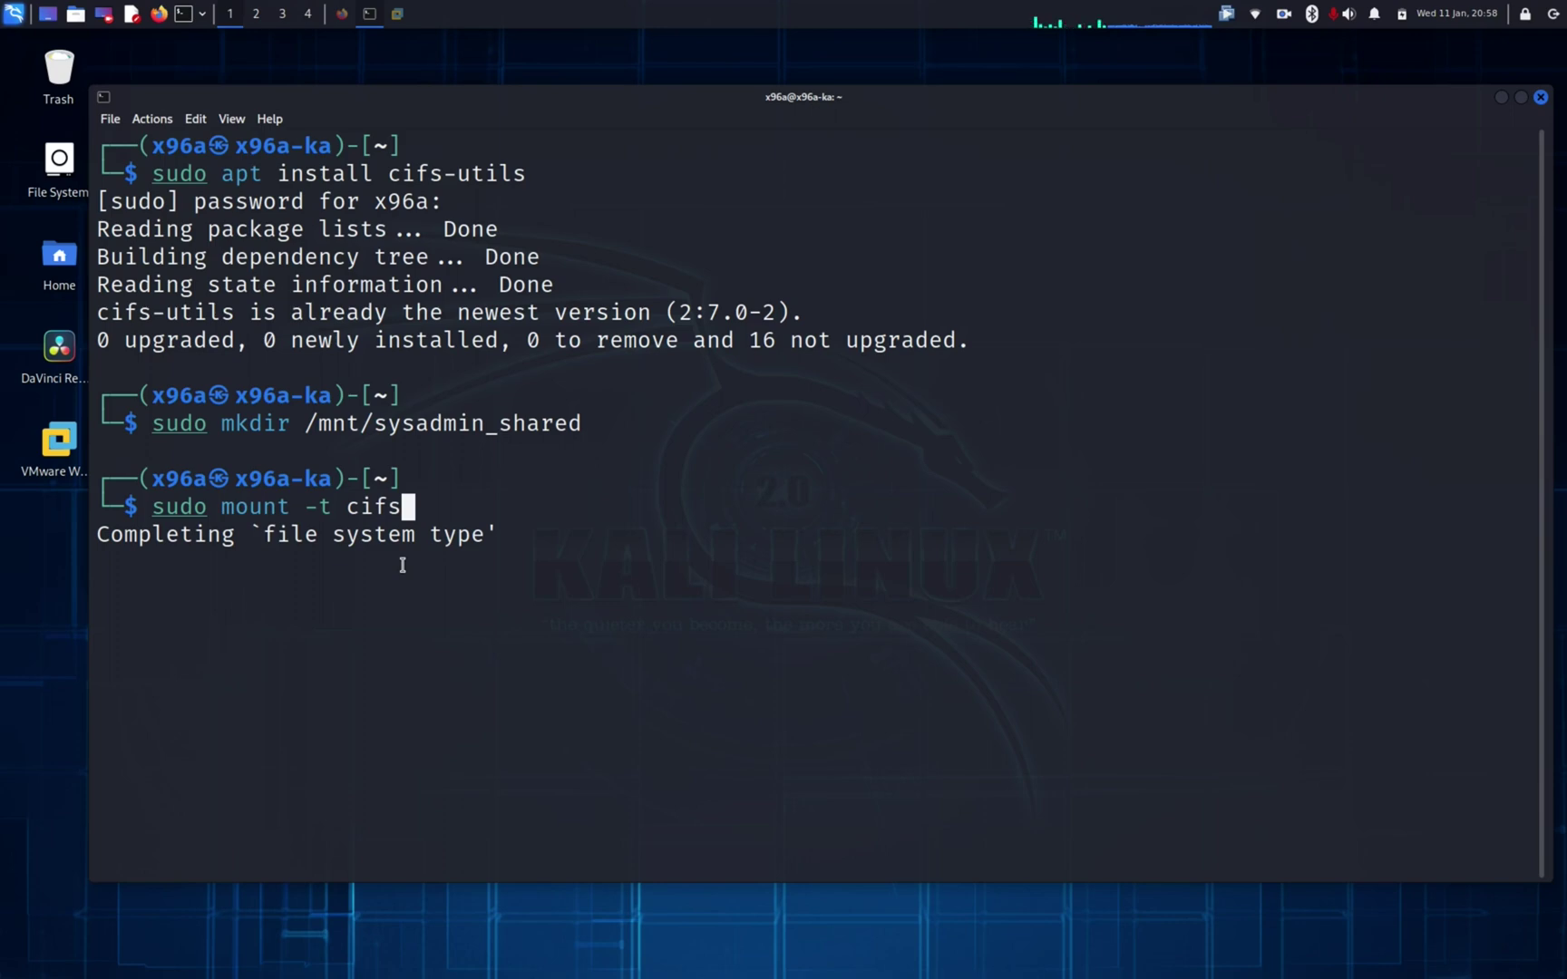
pyautogui.write(' -o username')
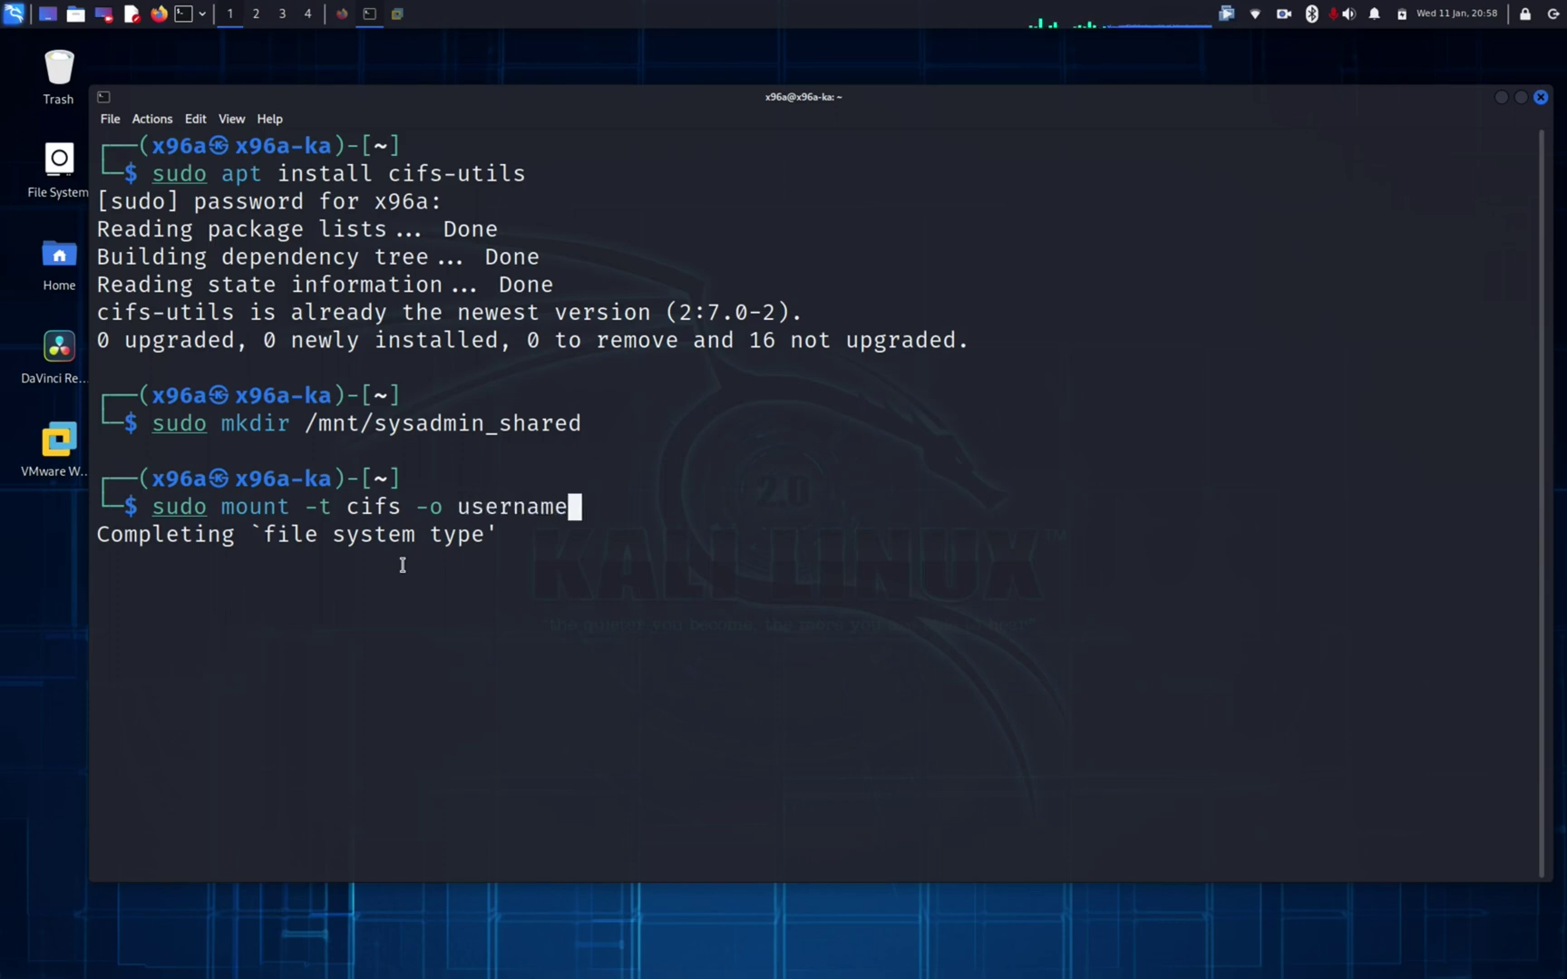
pyautogui.write('=')
pyautogui.write('sy')
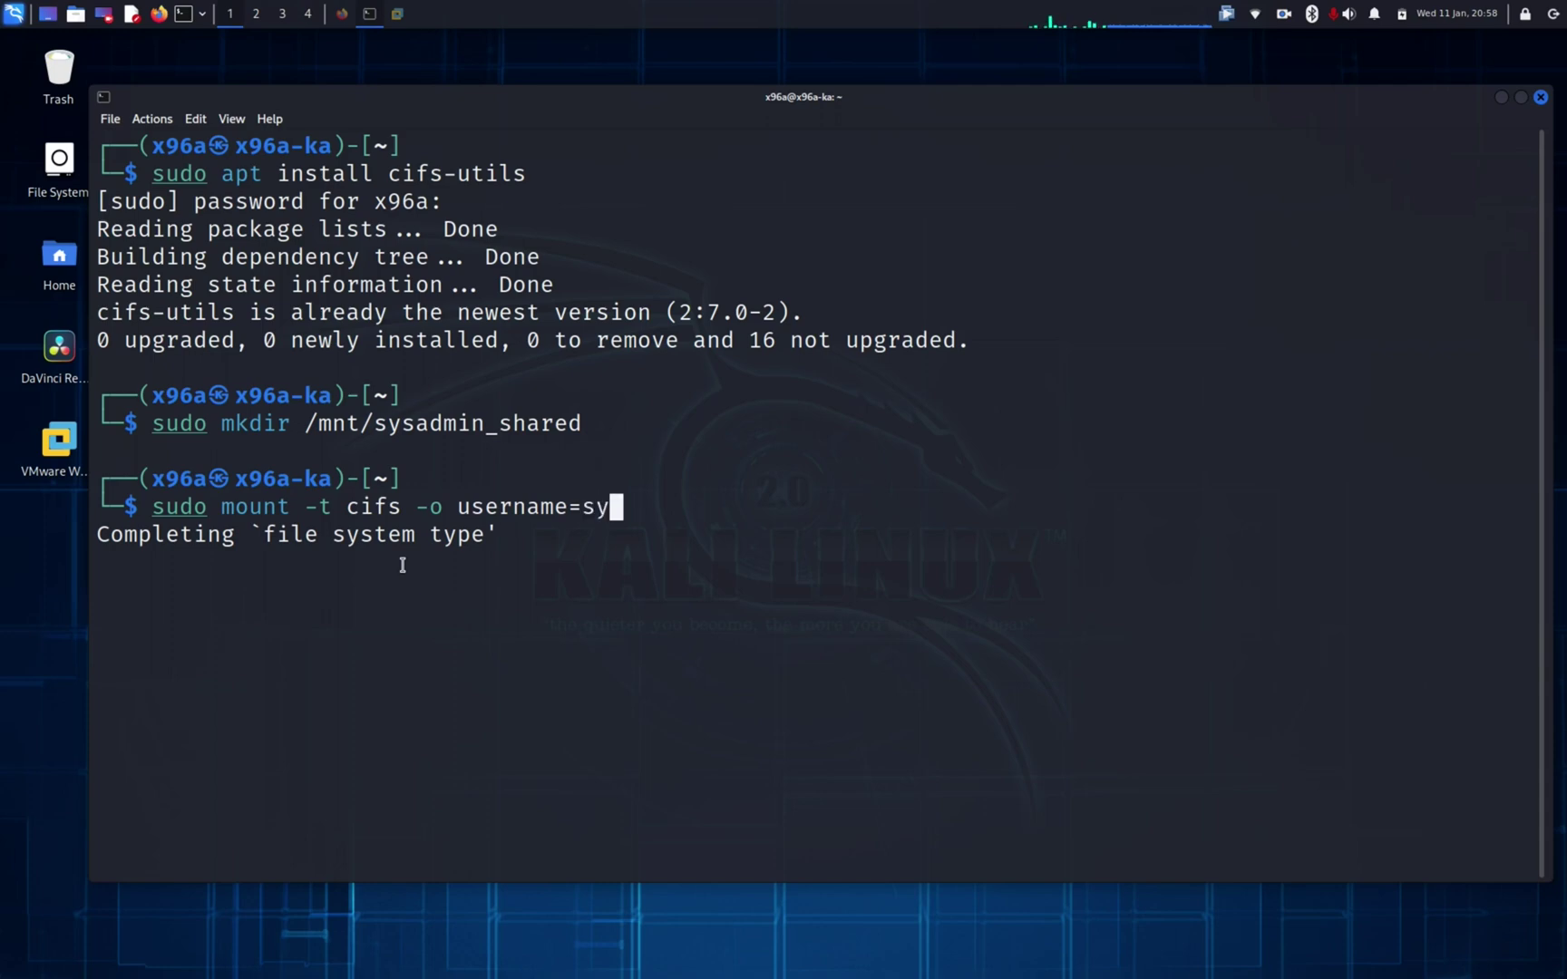
pyautogui.write('sadmin')
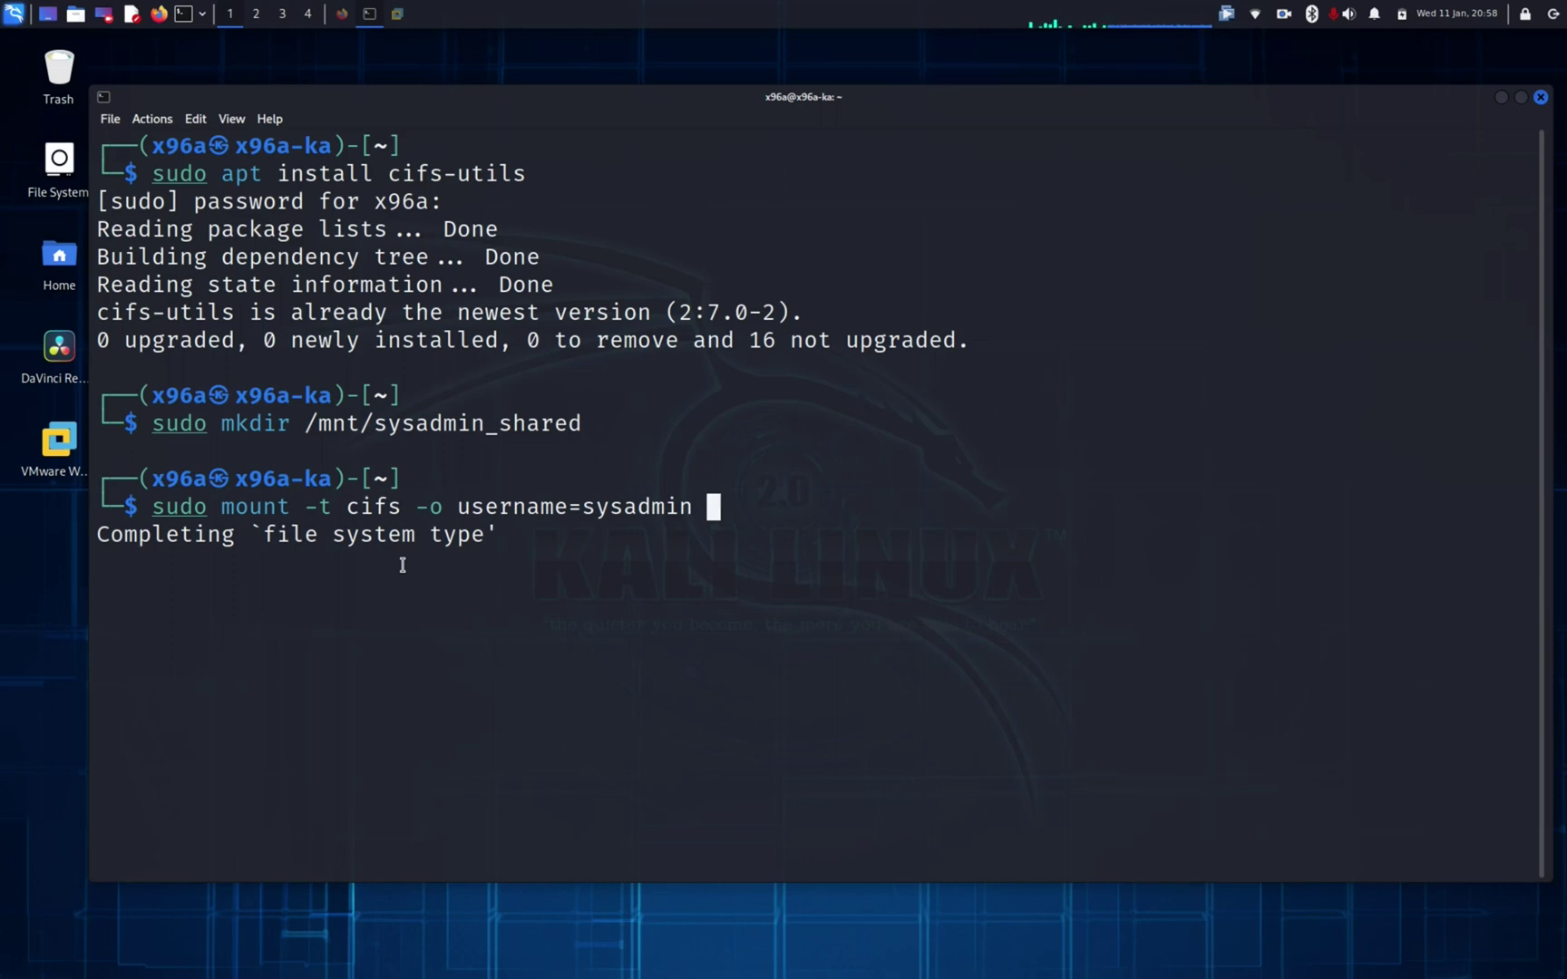
pyautogui.write(' //')
# Step: Append truenasscale102.sysadmin102.tech/sysadmin102_shared as source and /mnt/sysadmin_shared as target
pyautogui.write('true')
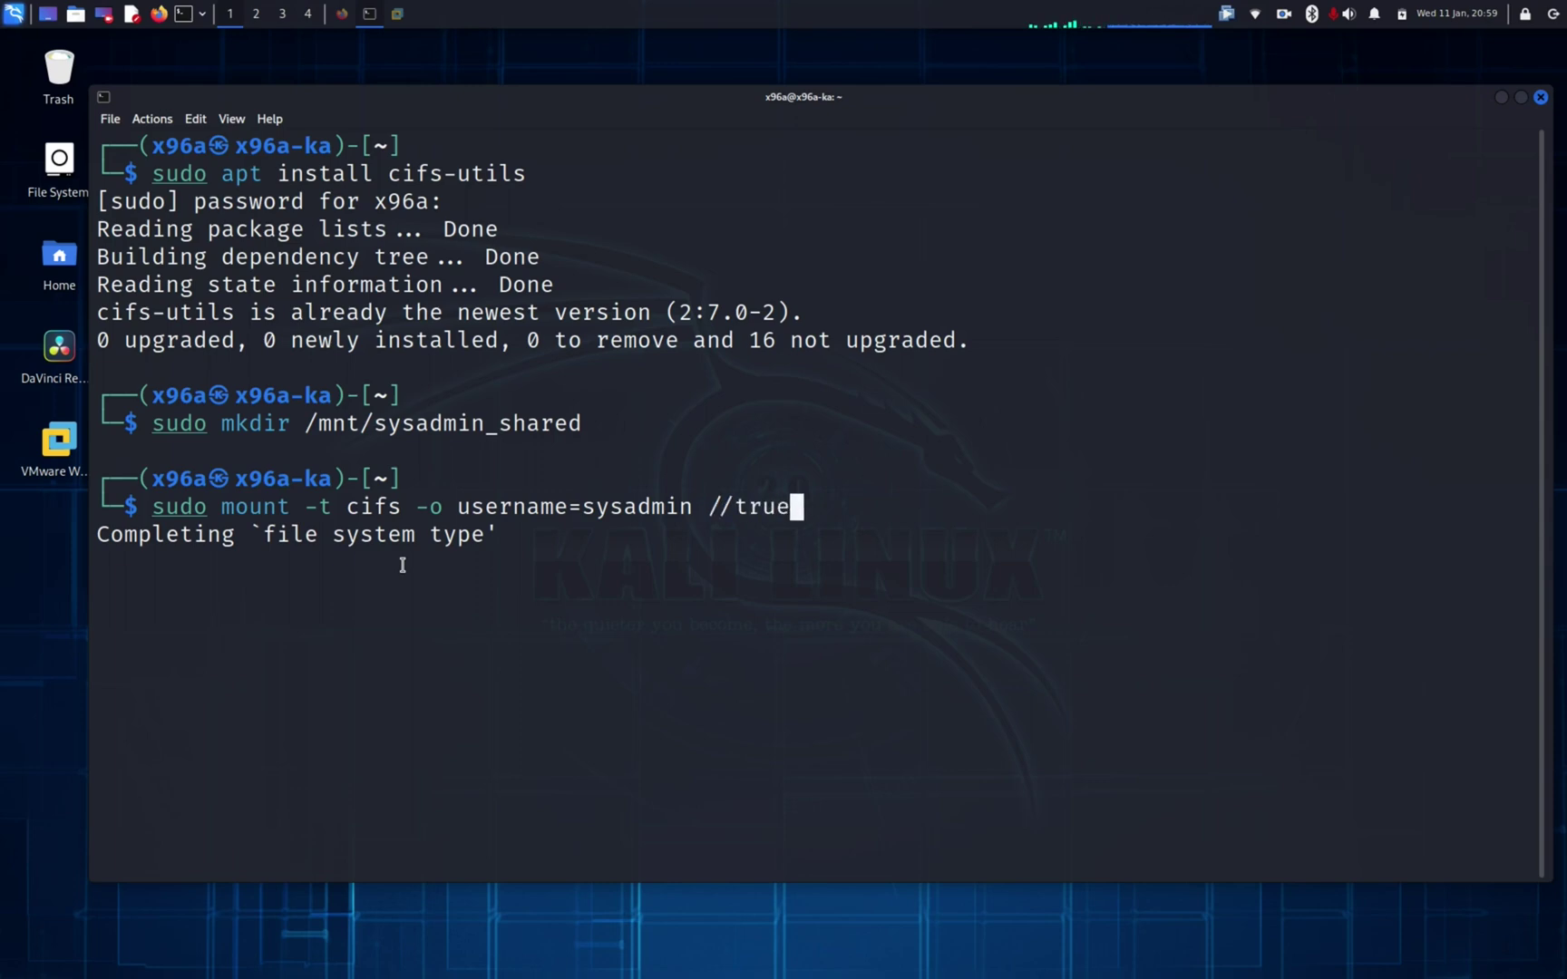
pyautogui.write('nasscale')
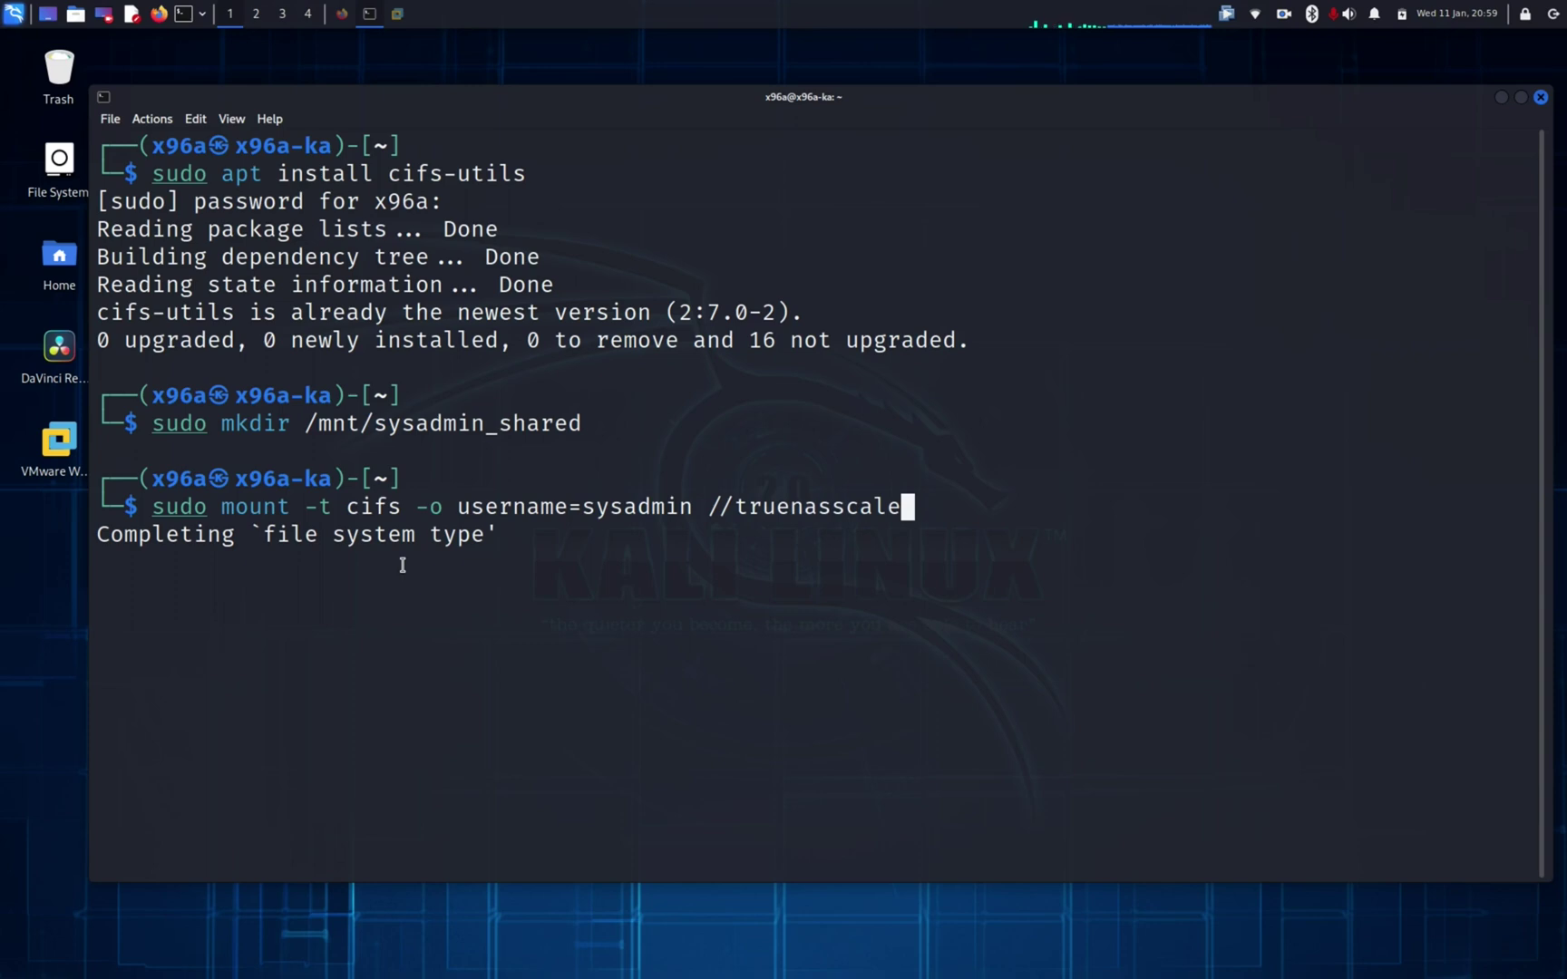
pyautogui.write('102.sysadmin')
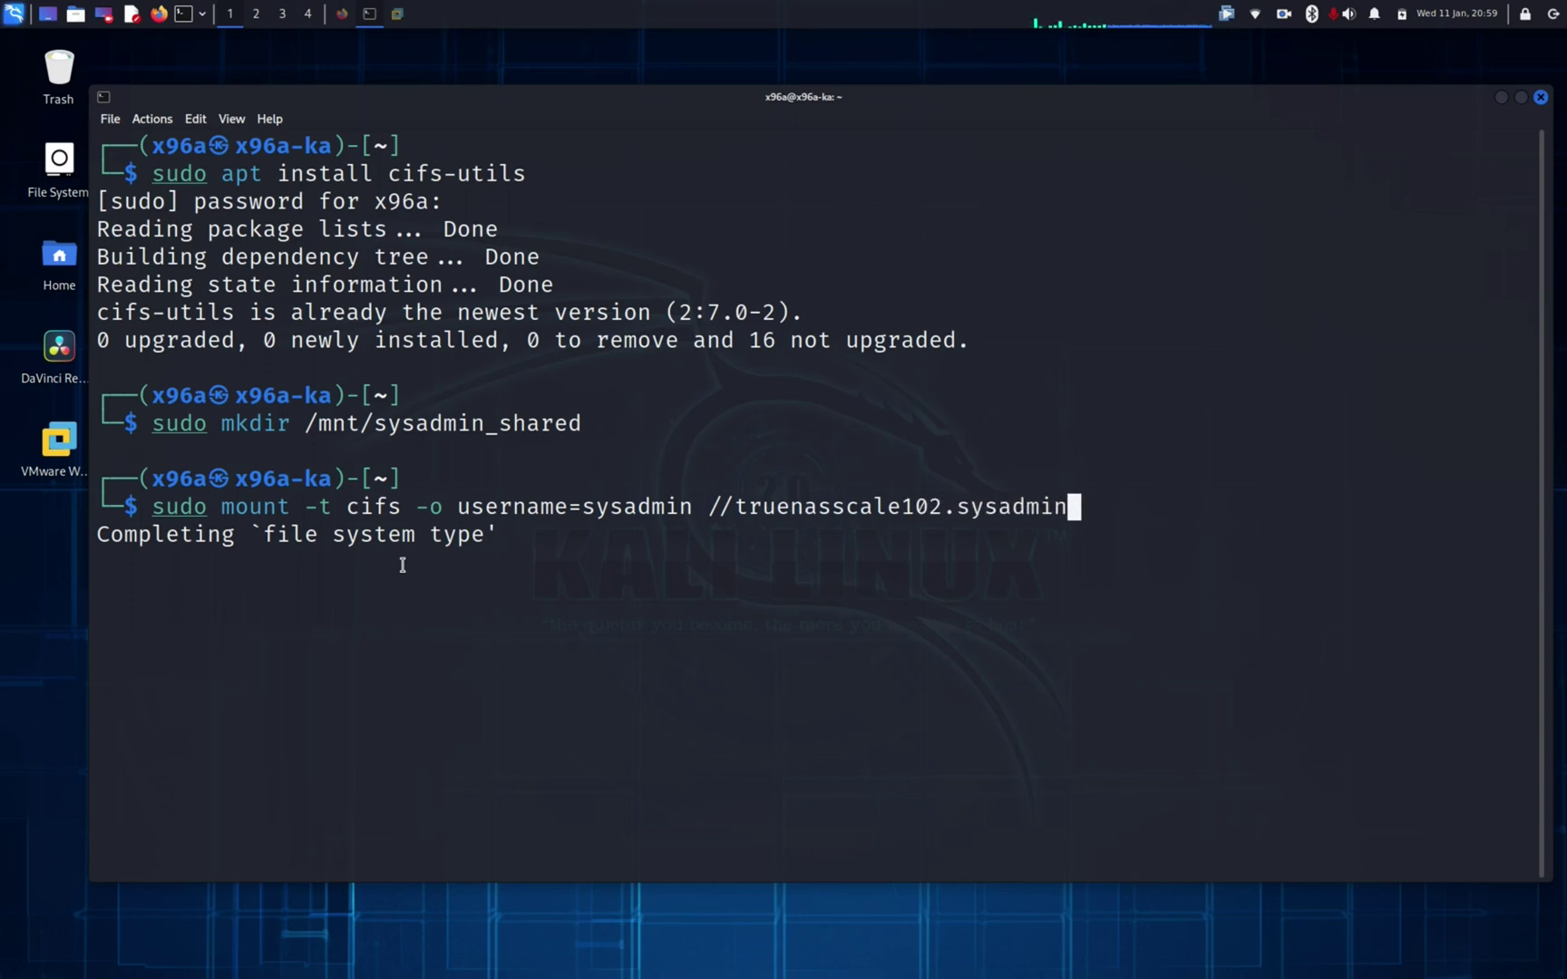
pyautogui.write('102.tech')
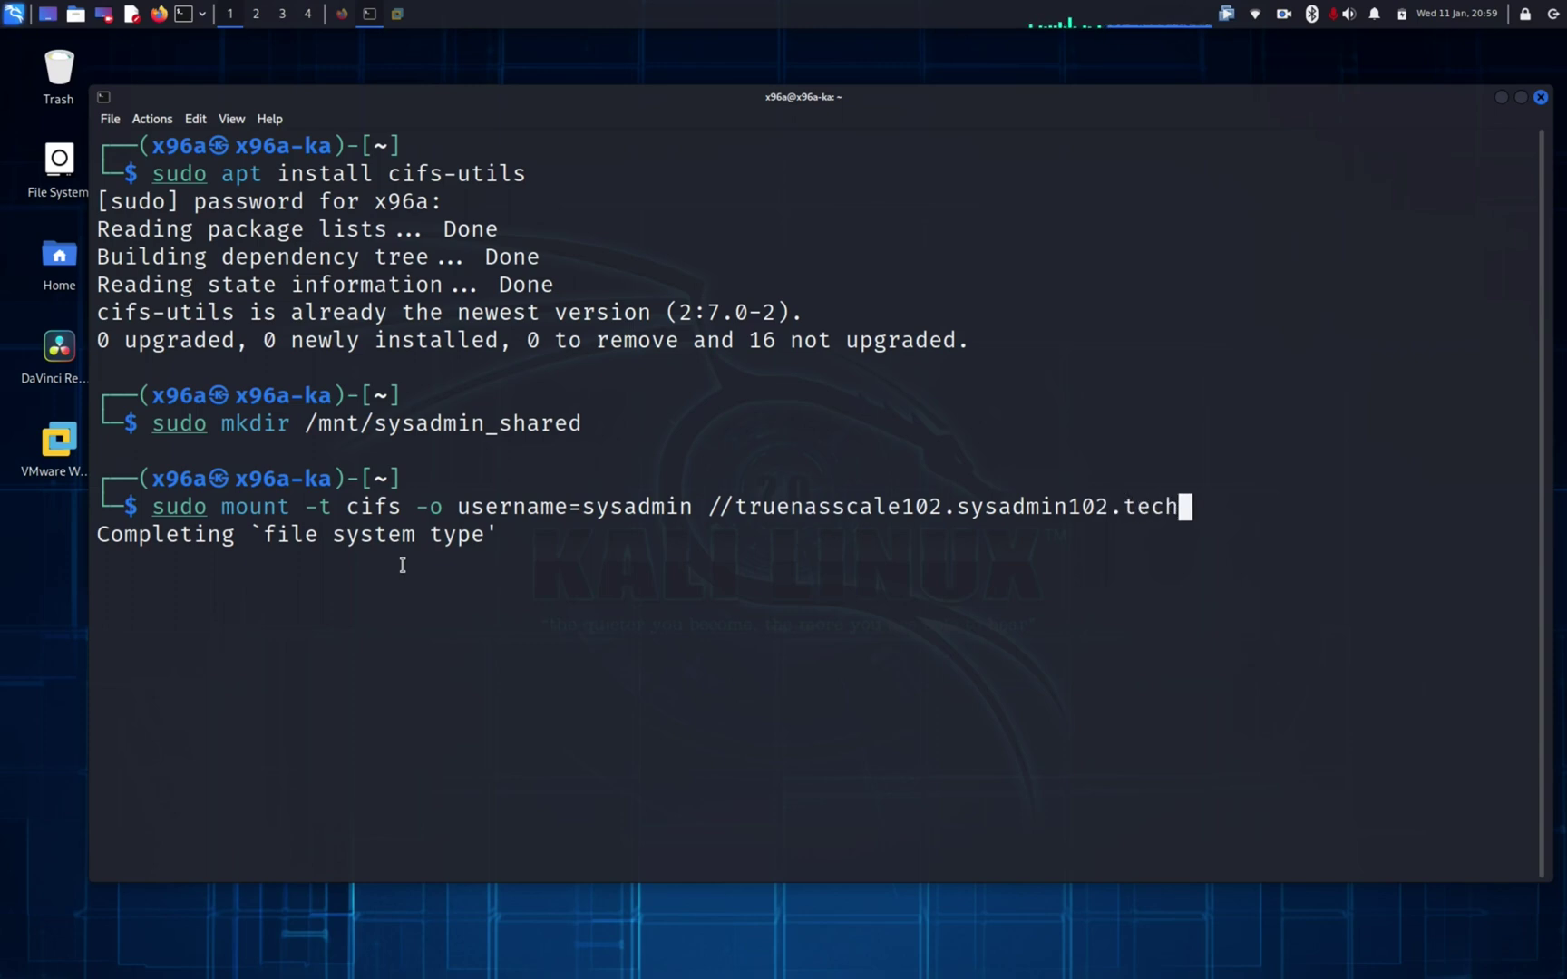
pyautogui.write('/')
pyautogui.write('sysadmin1')
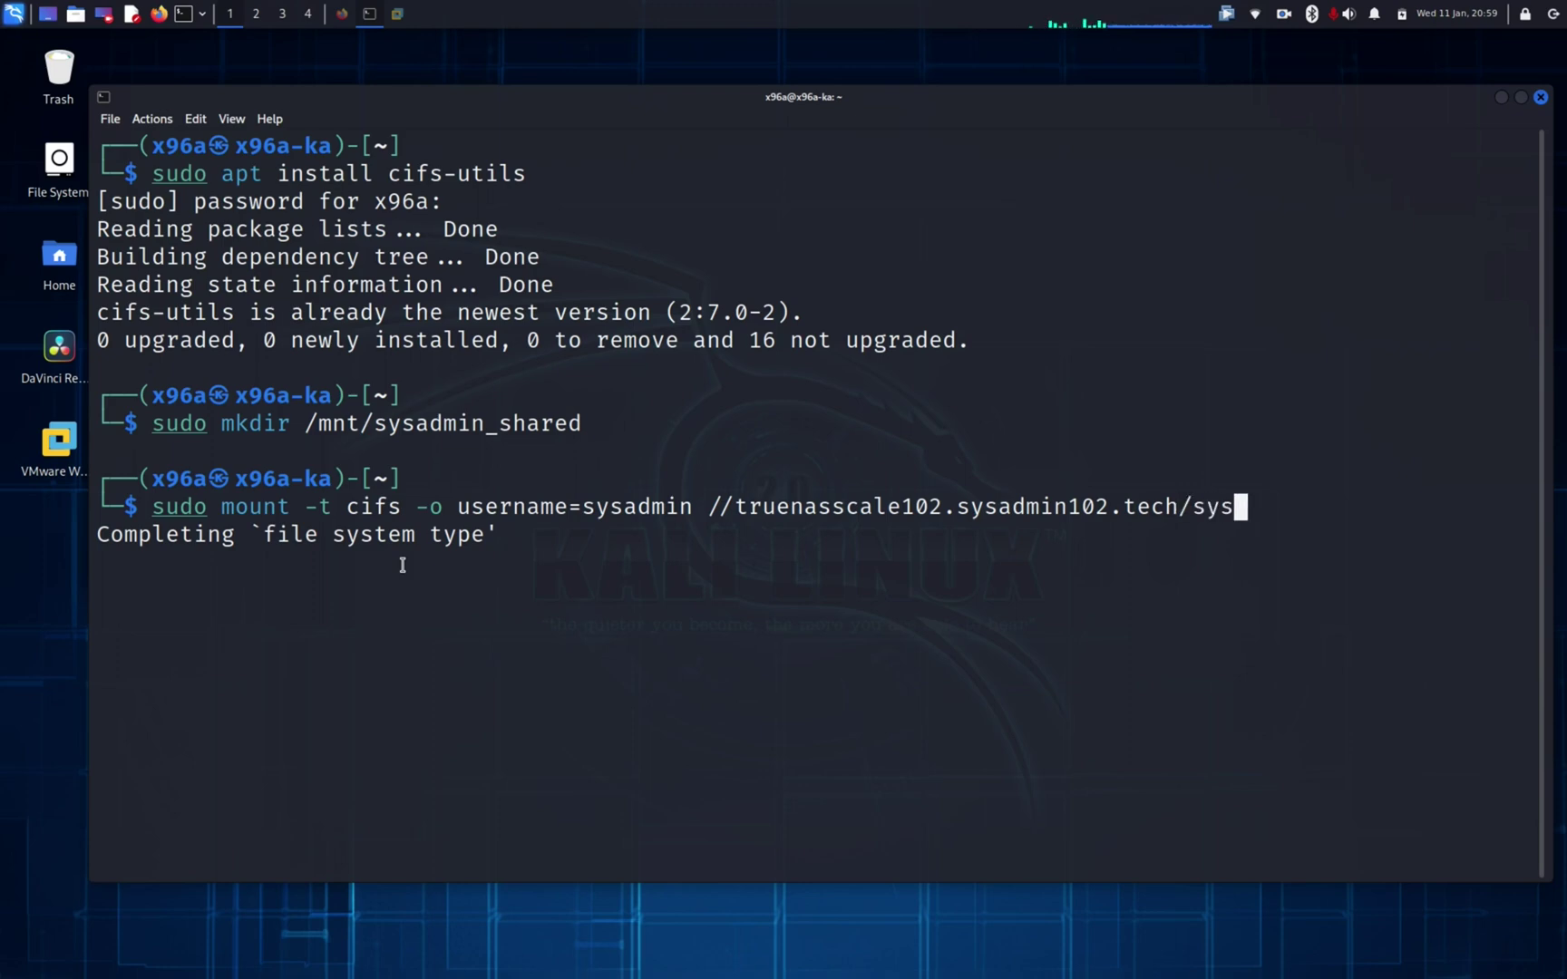
pyautogui.write('02')
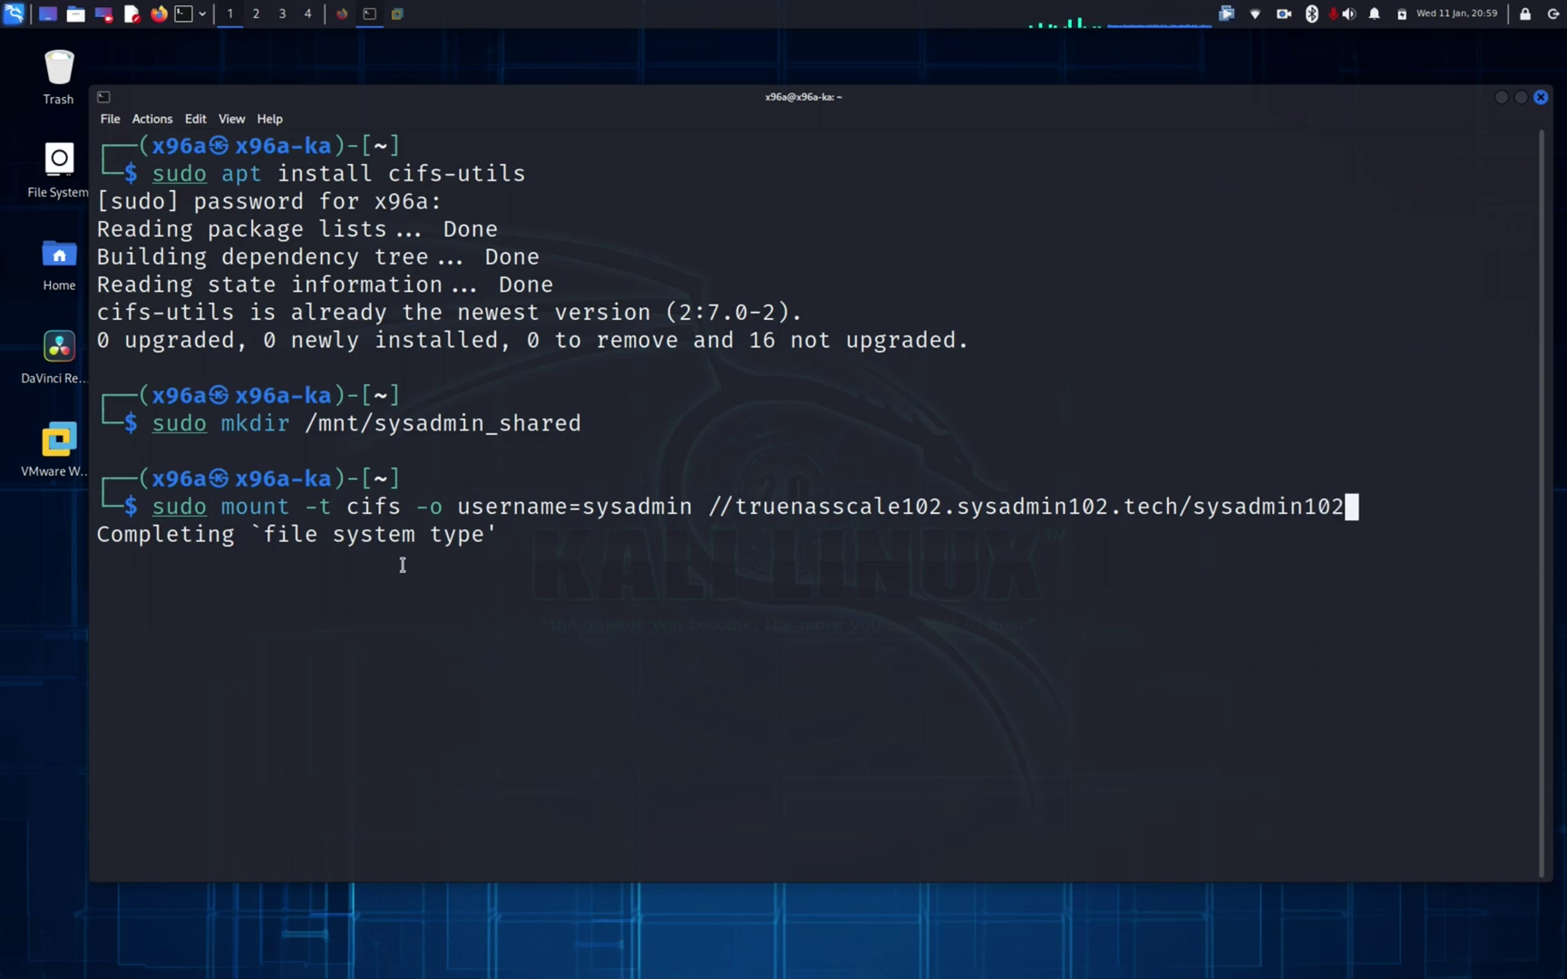
pyautogui.write('_shared')
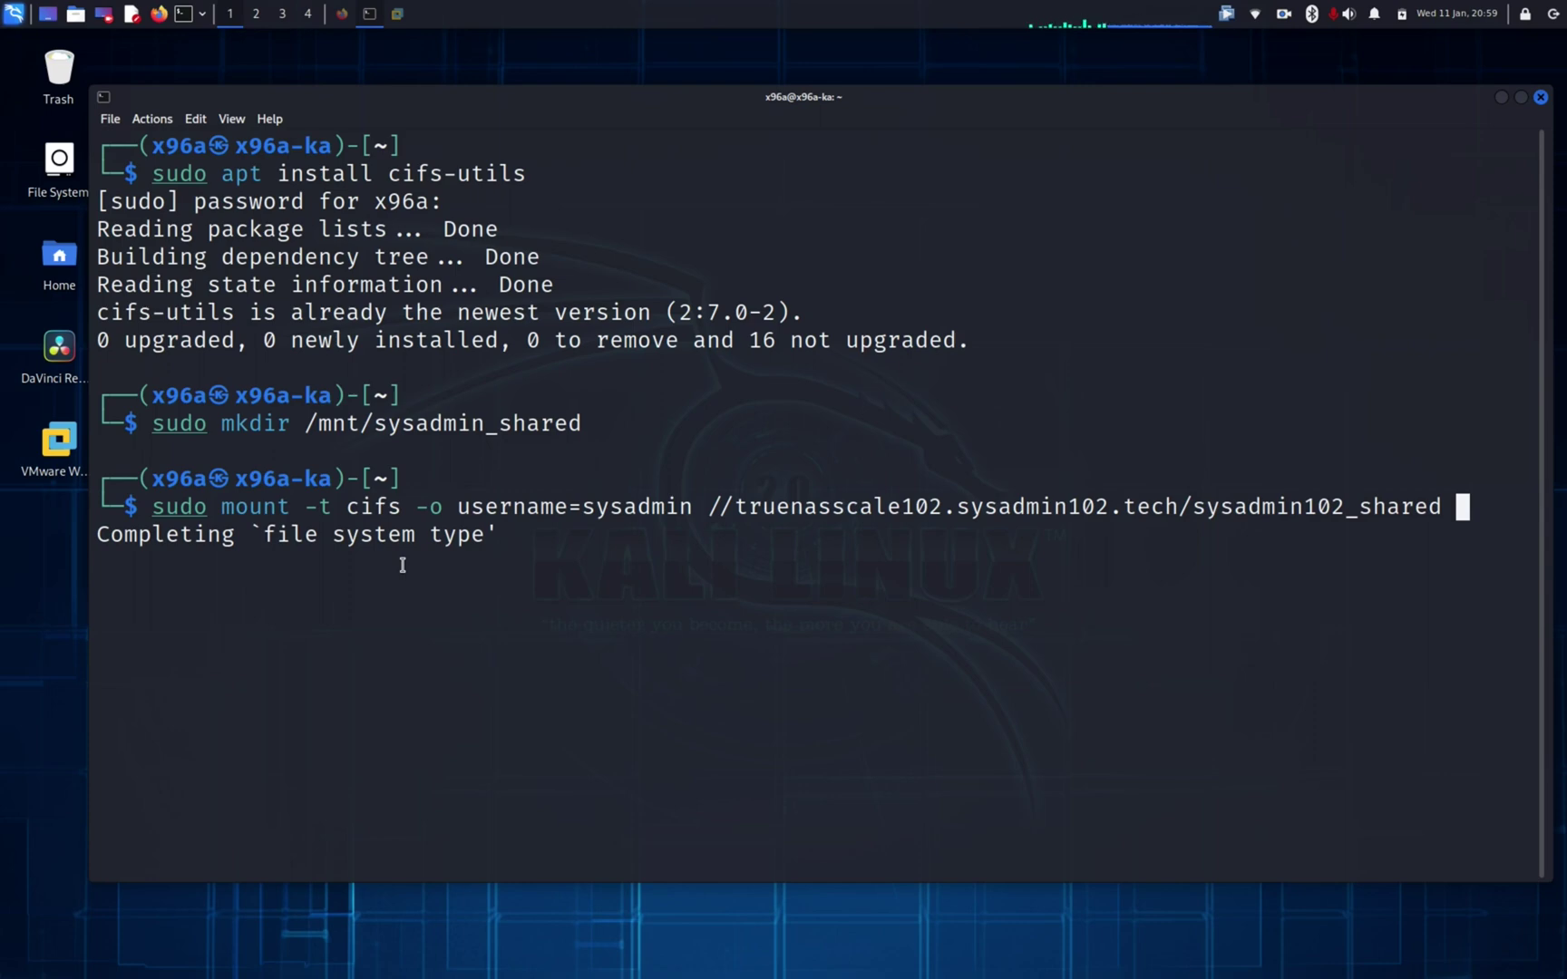
pyautogui.write(' /')
pyautogui.write('mnt')
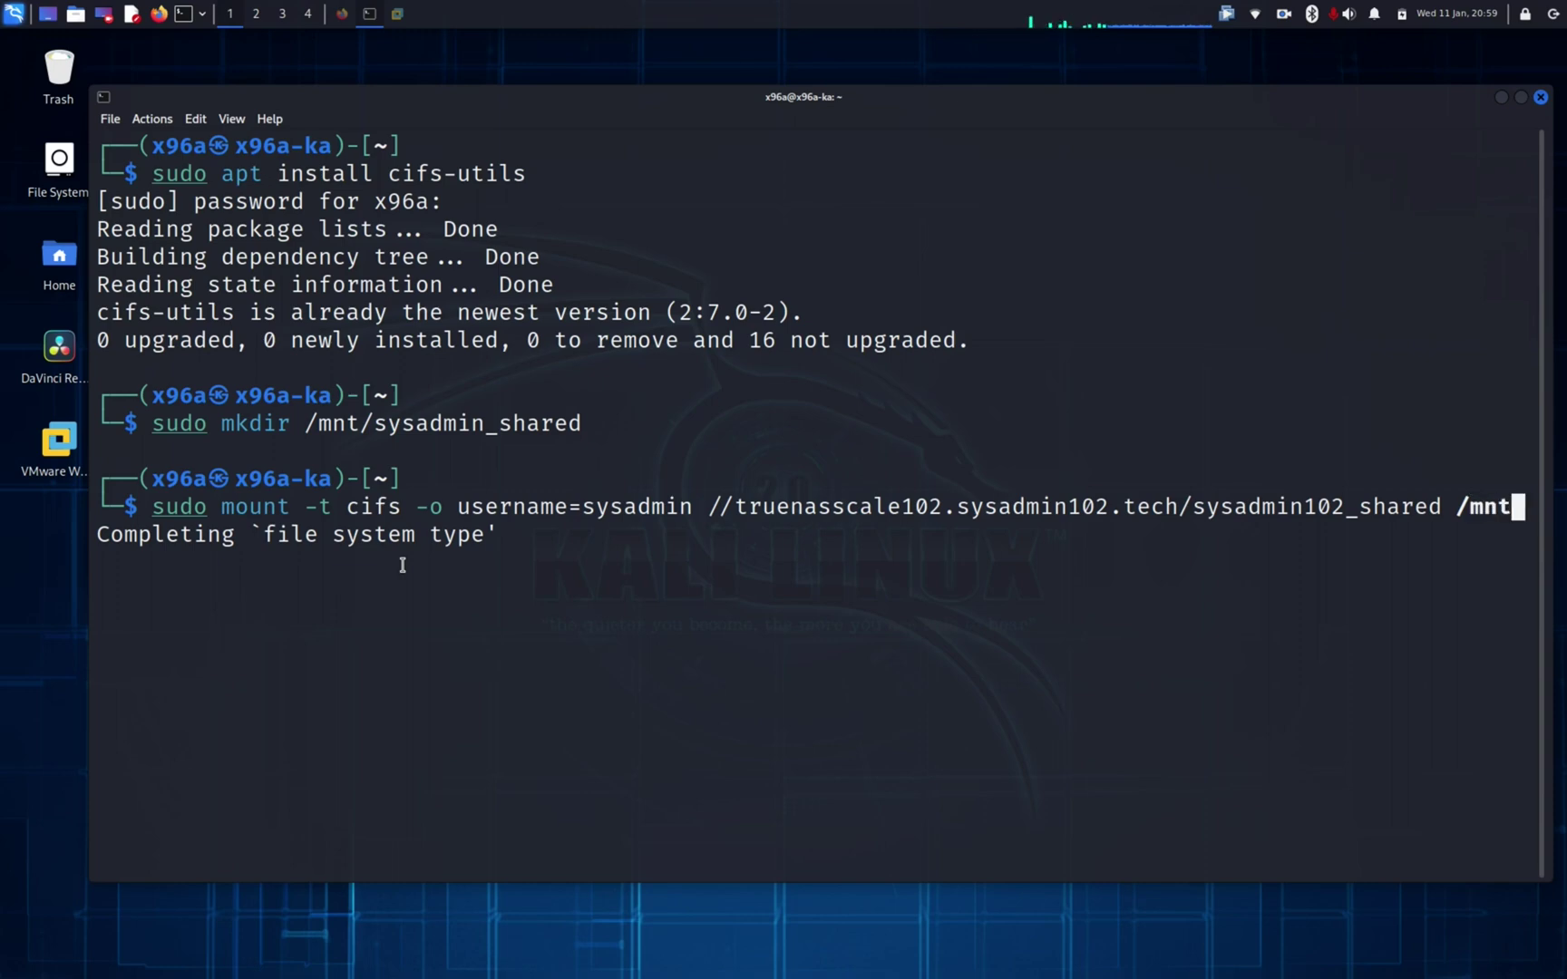
pyautogui.write('/sysadmi')
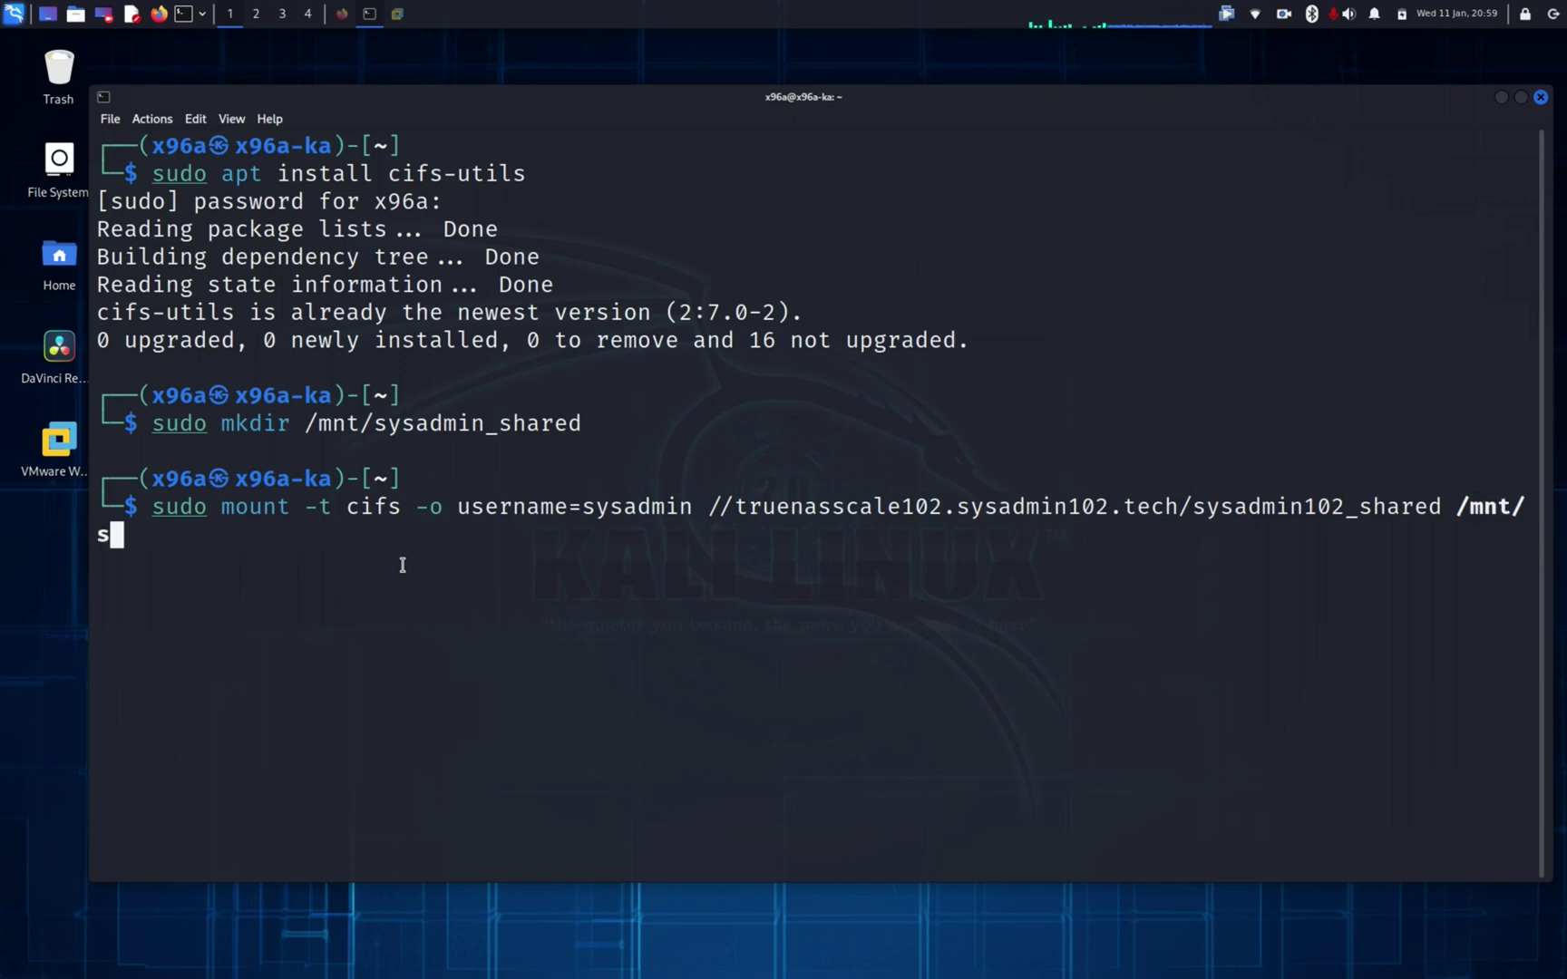
pyautogui.write('n')
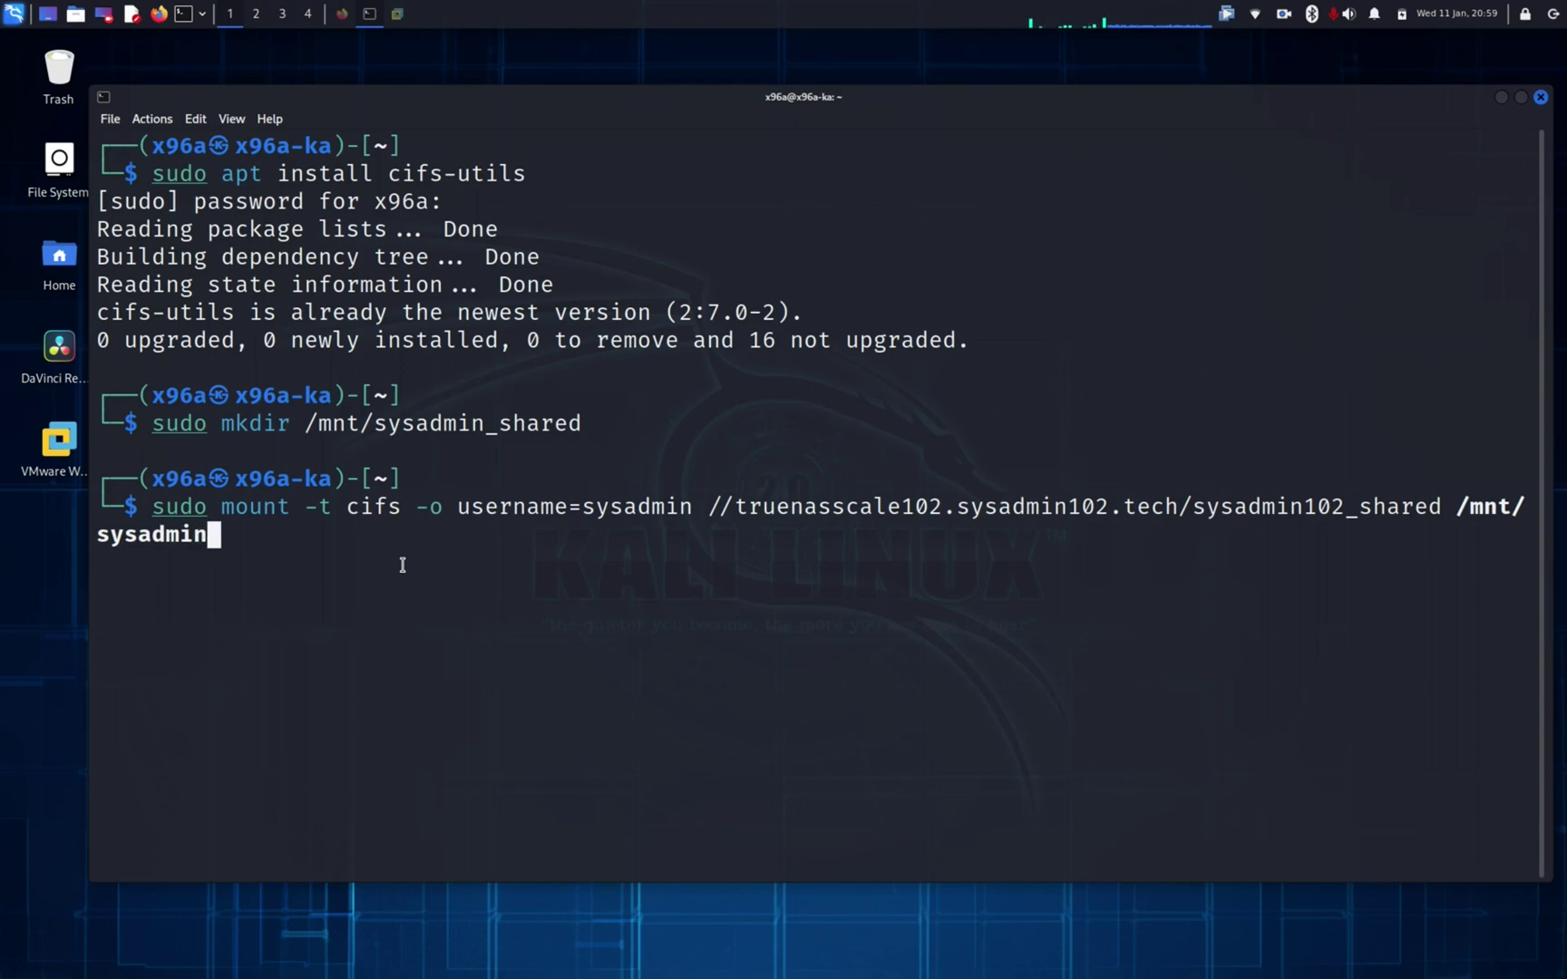
pyautogui.write('_shared')
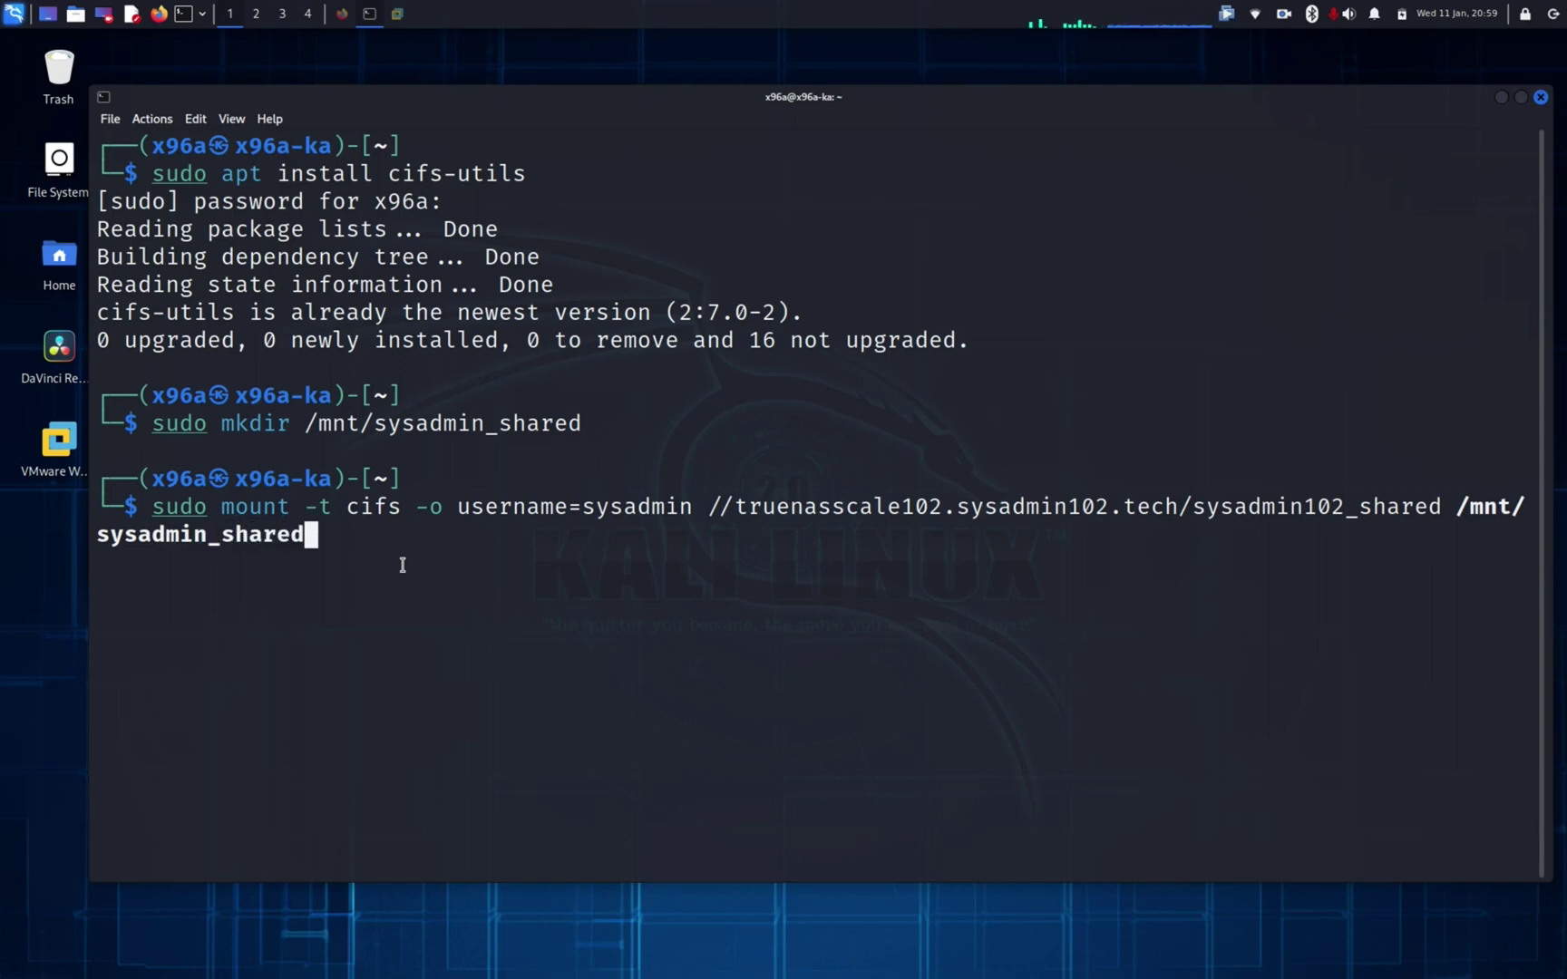
# Step: Run the mount command and enter the share user's password
pyautogui.press('Return')
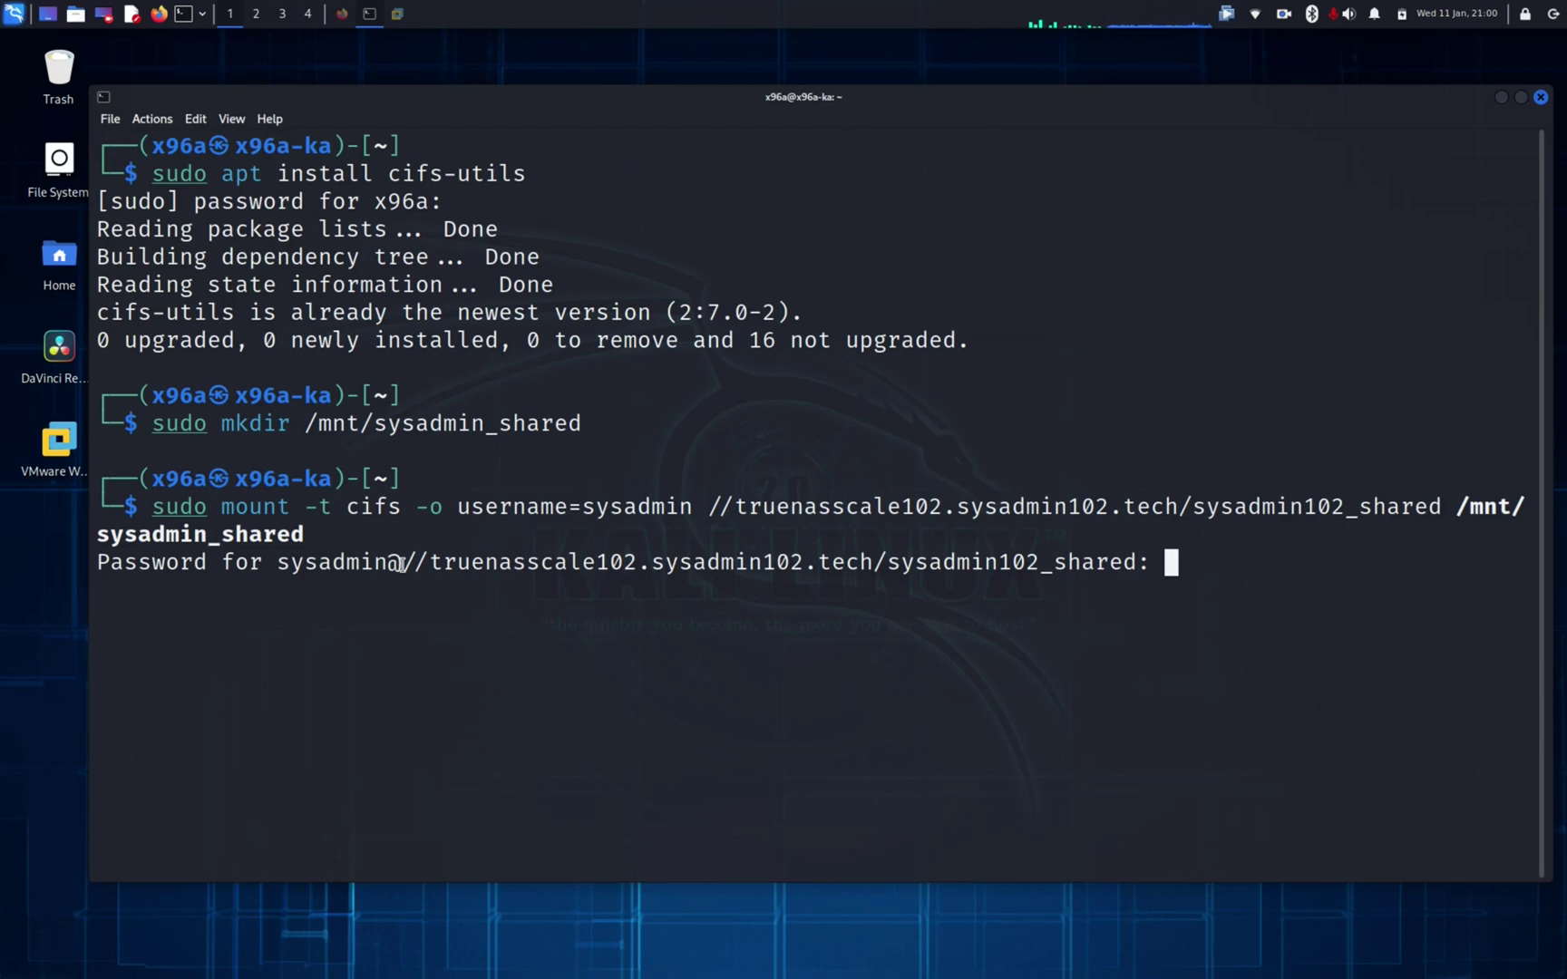
pyautogui.press('Return')
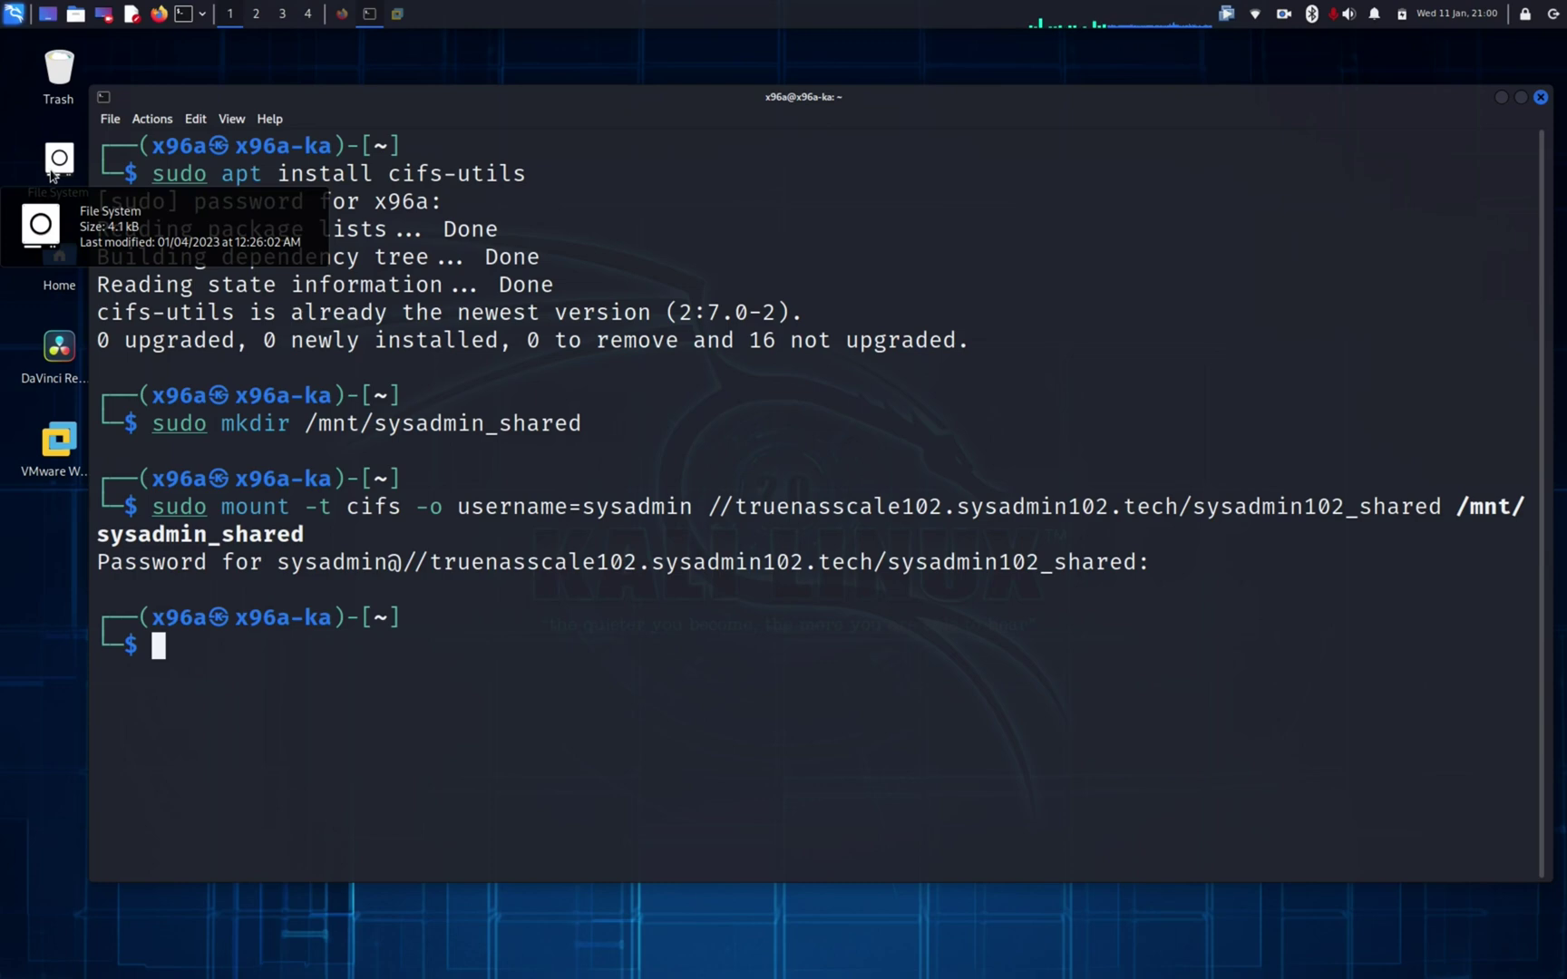
# Step: Open File System > mnt > sysadmin_shared to view the five files, then go back to mnt
pyautogui.doubleClick(51, 173)
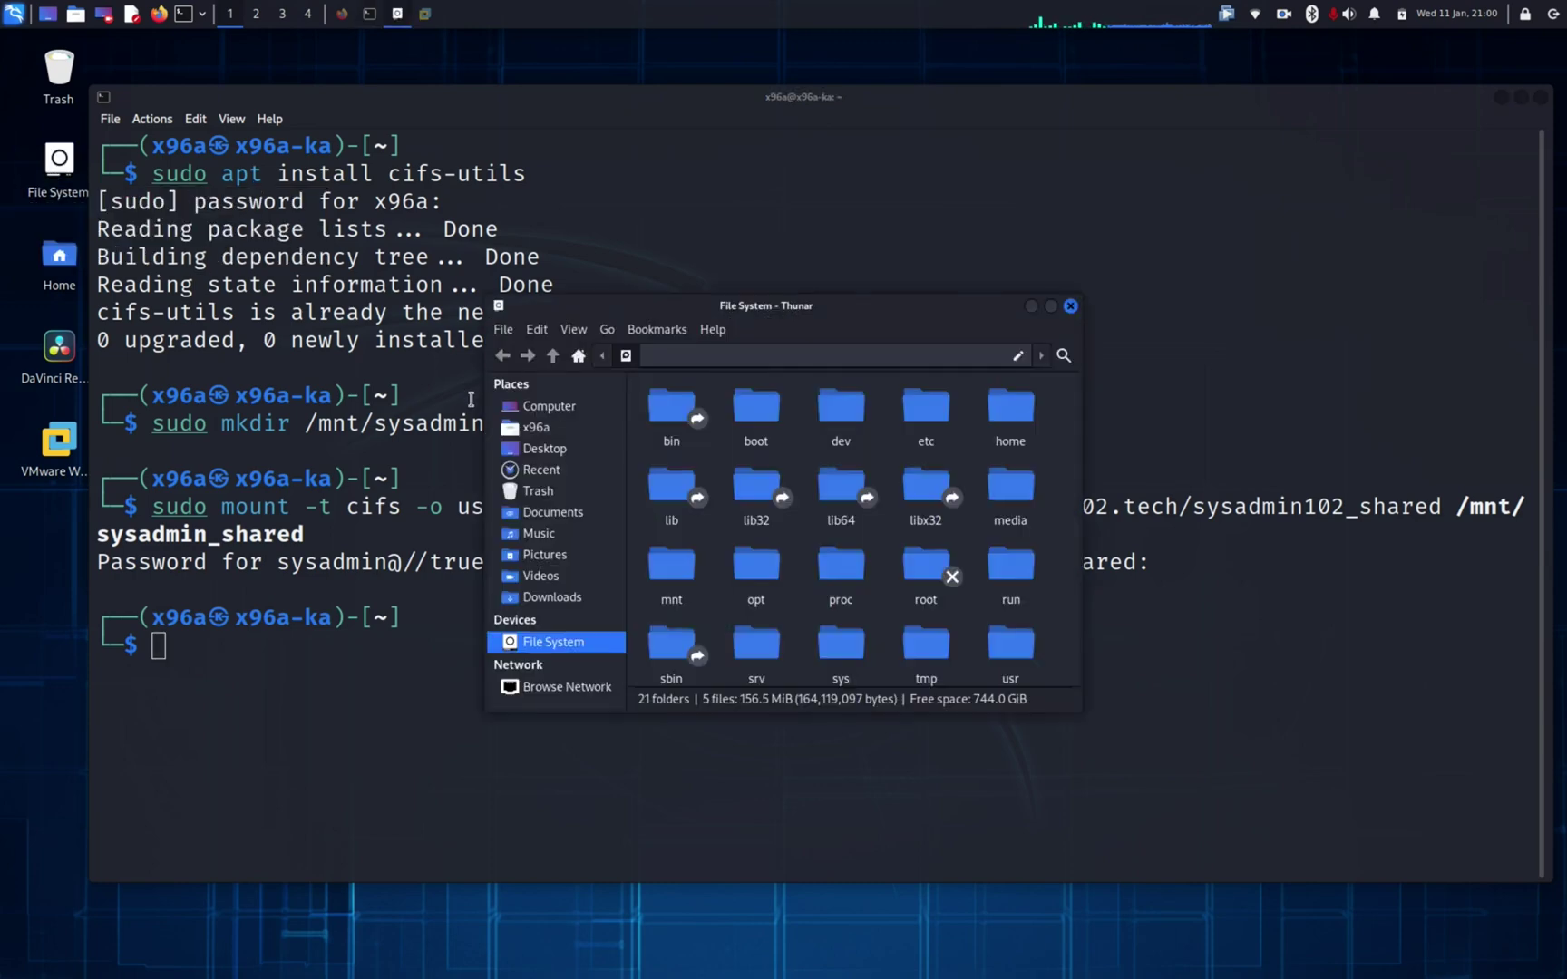
pyautogui.doubleClick(675, 571)
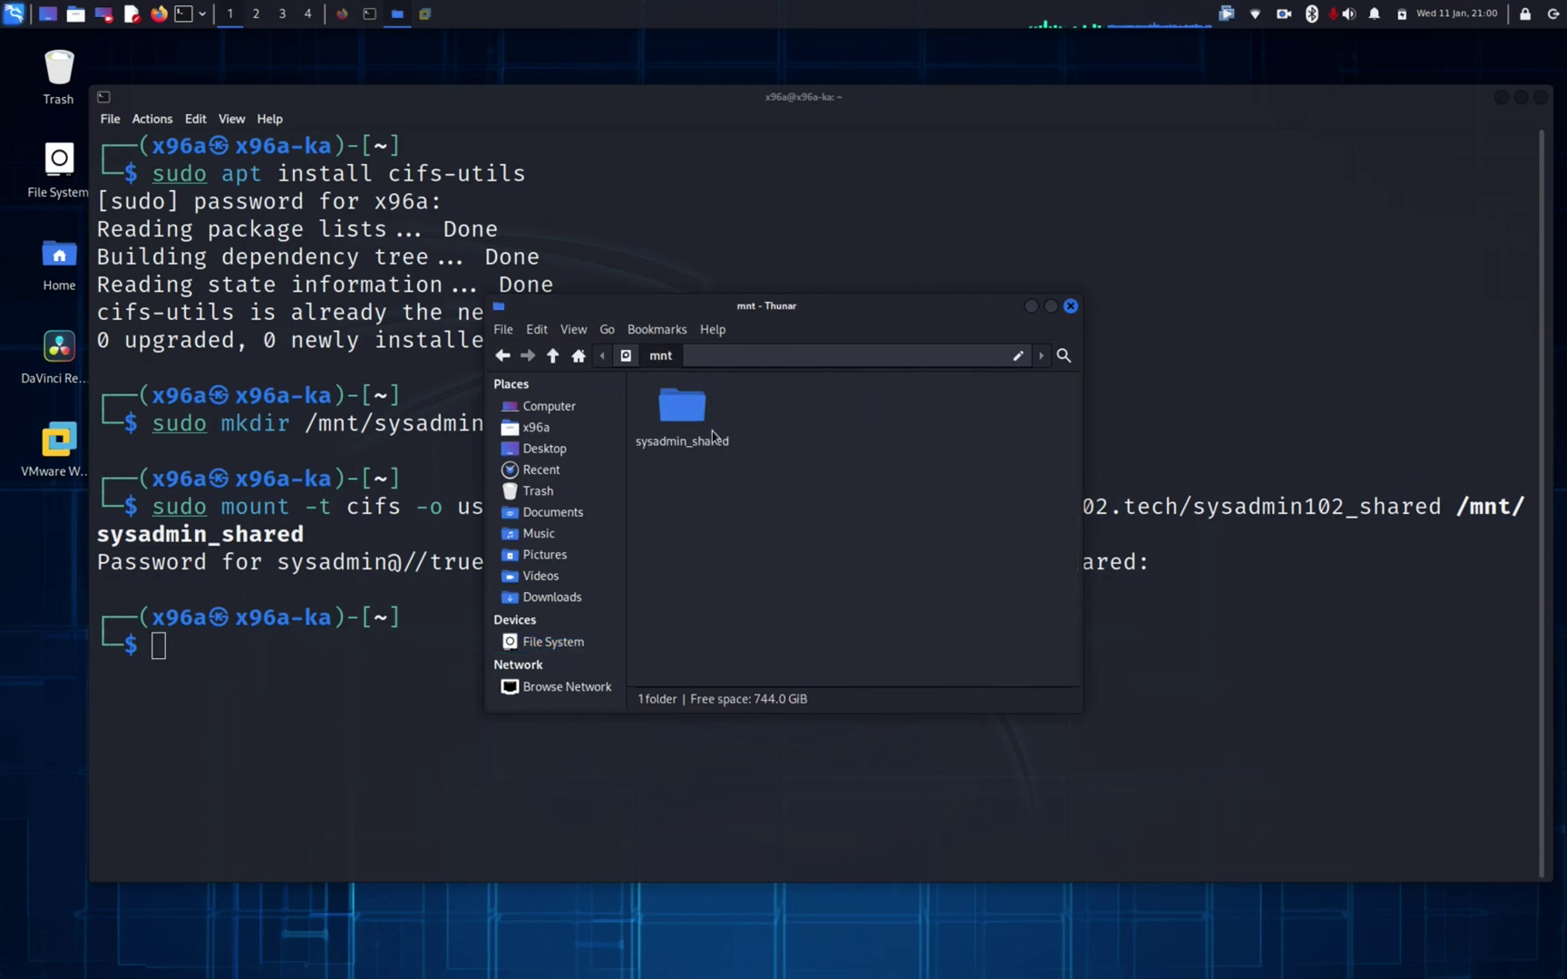
pyautogui.doubleClick(681, 410)
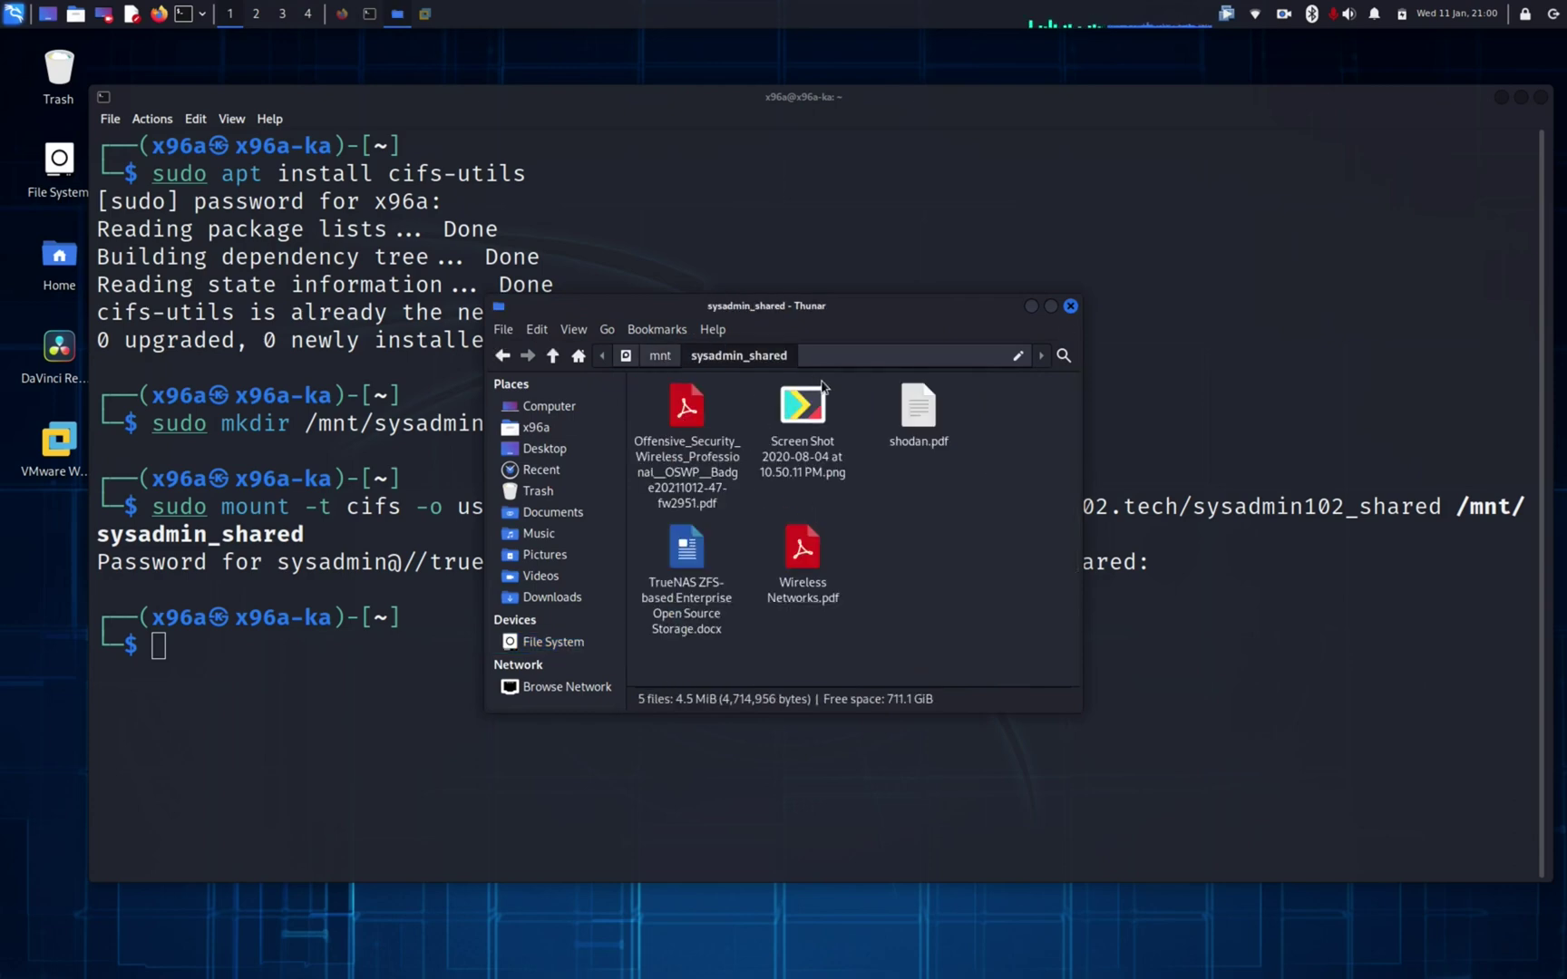
pyautogui.click(492, 362)
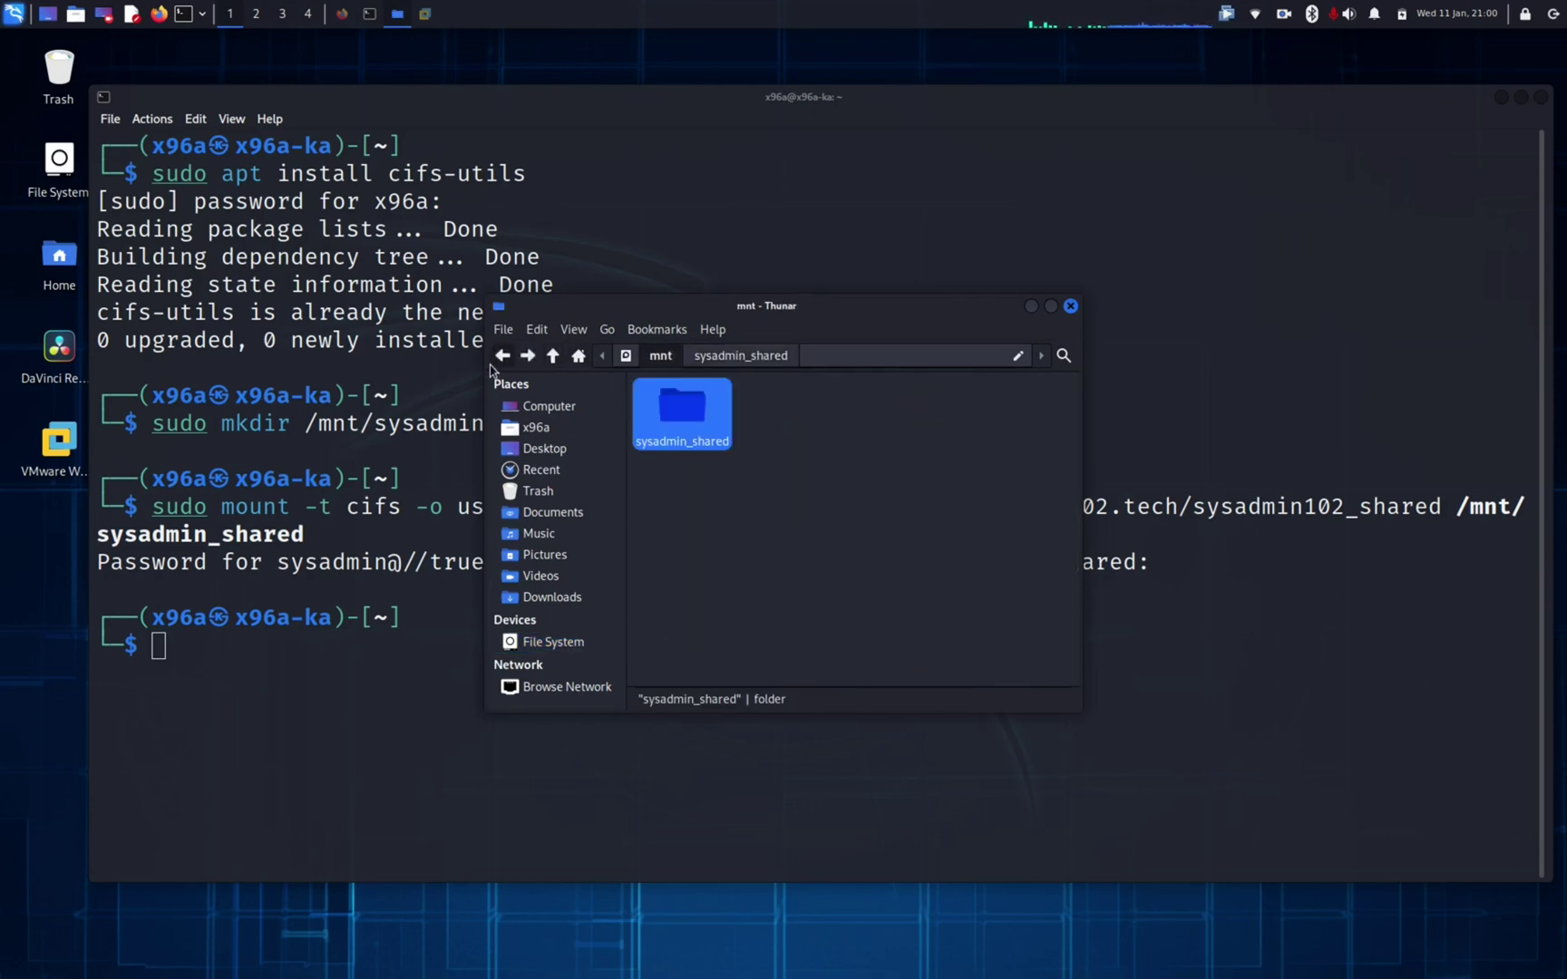
pyautogui.click(736, 462)
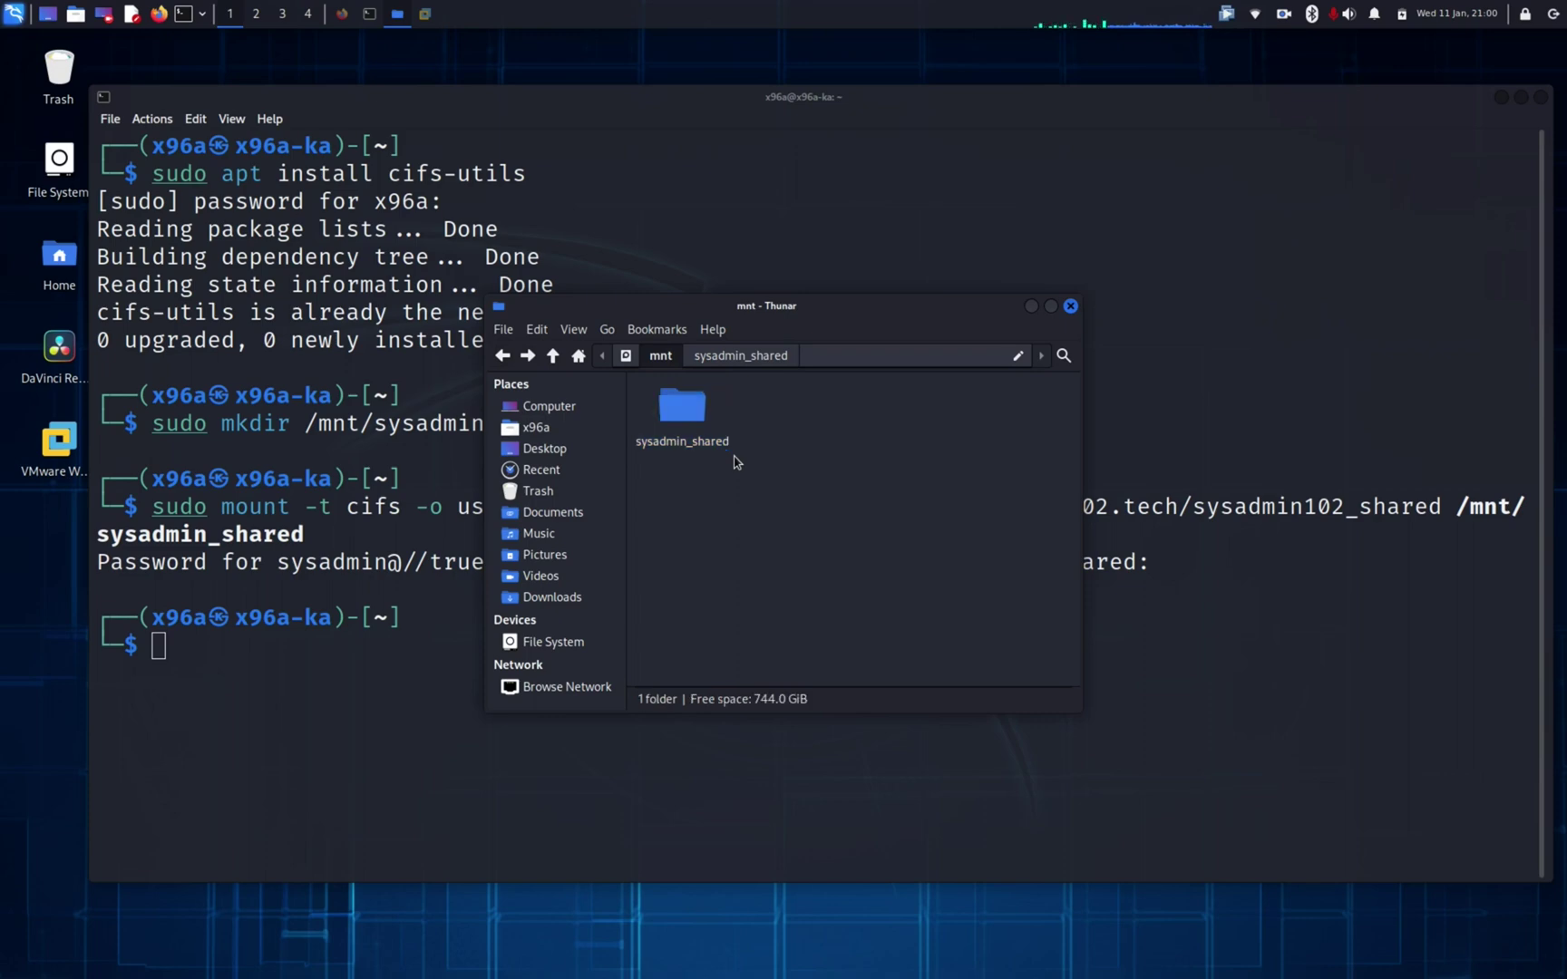